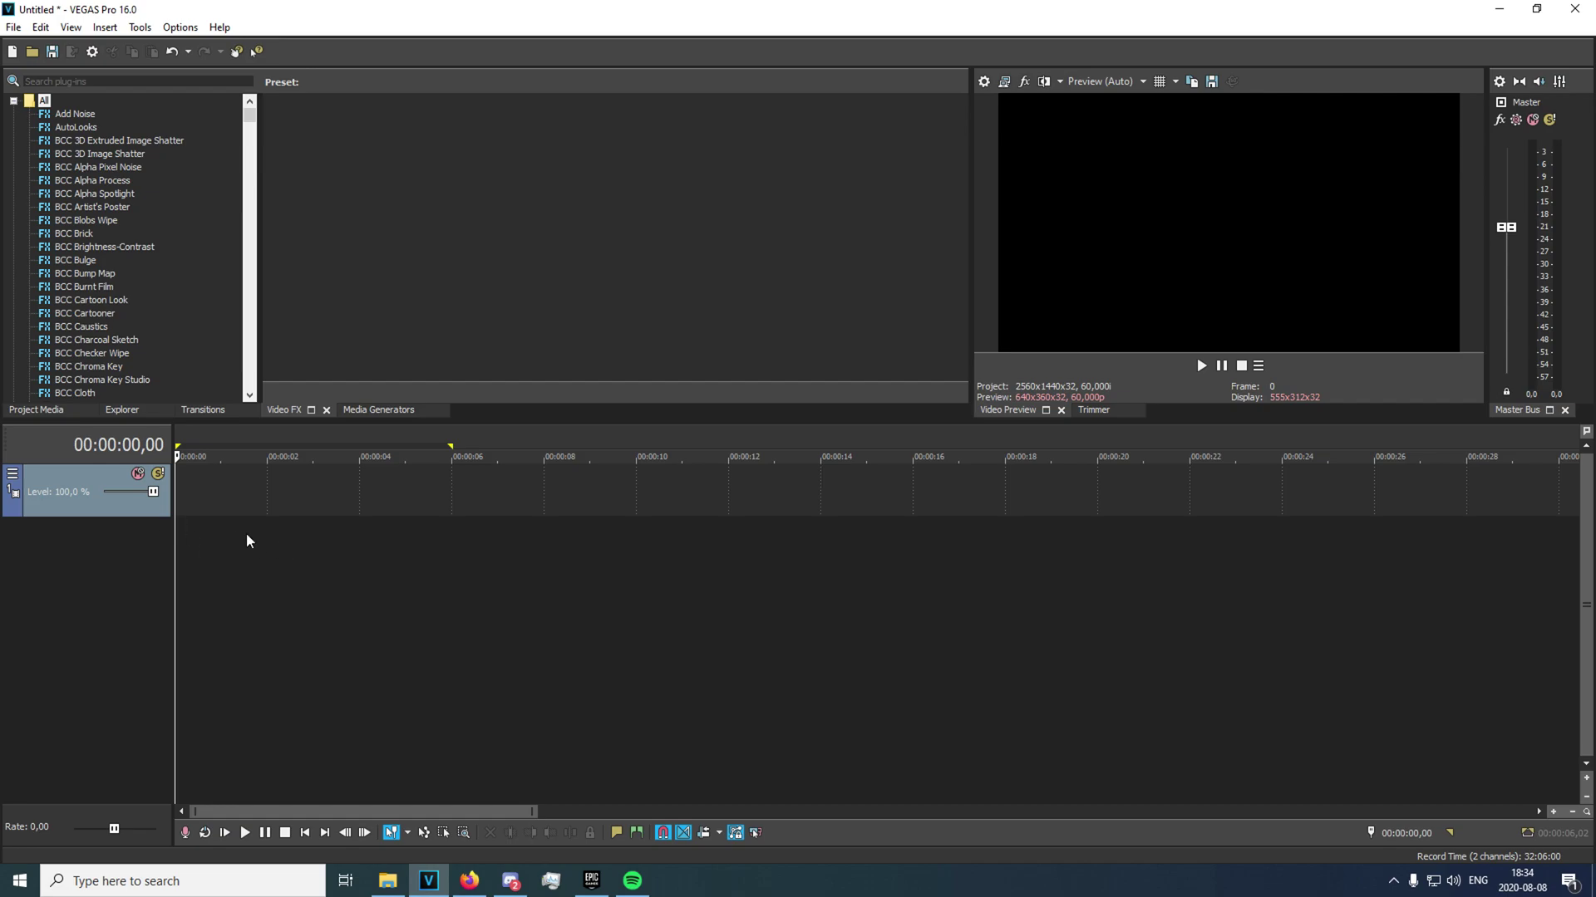
- Insert a text event at the start of the video track with the text "Dignal"
{"action": "right_click", "coordinate": [182, 498]}
{"action": "left_click", "coordinate": [241, 823]}
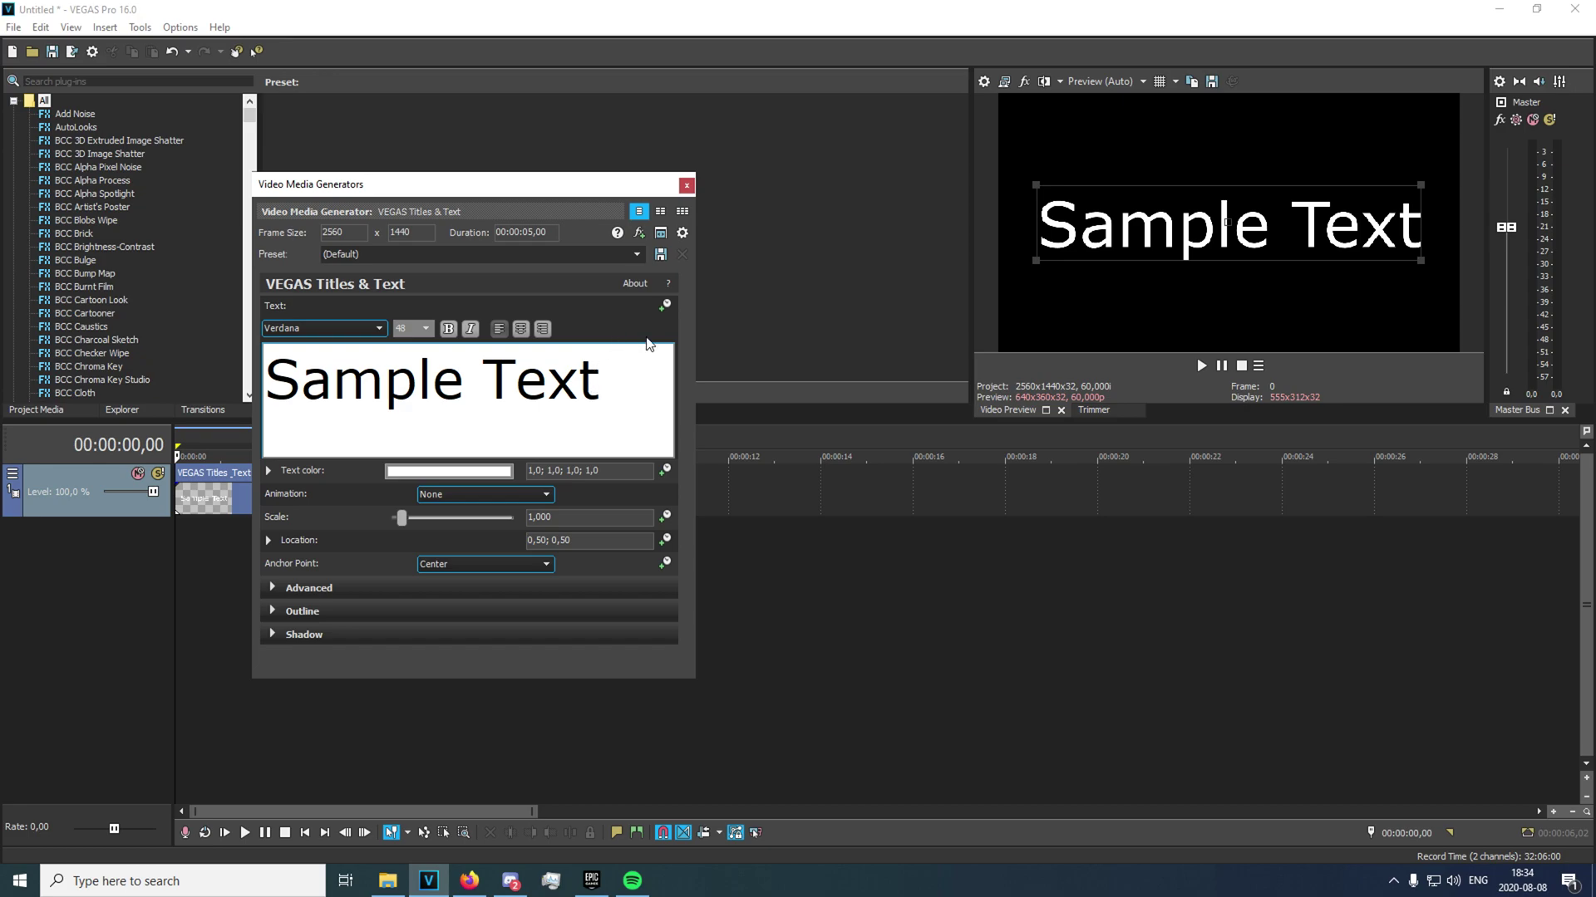
{"action": "left_click_drag", "start_coordinate": [649, 343], "coordinate": [264, 381]}
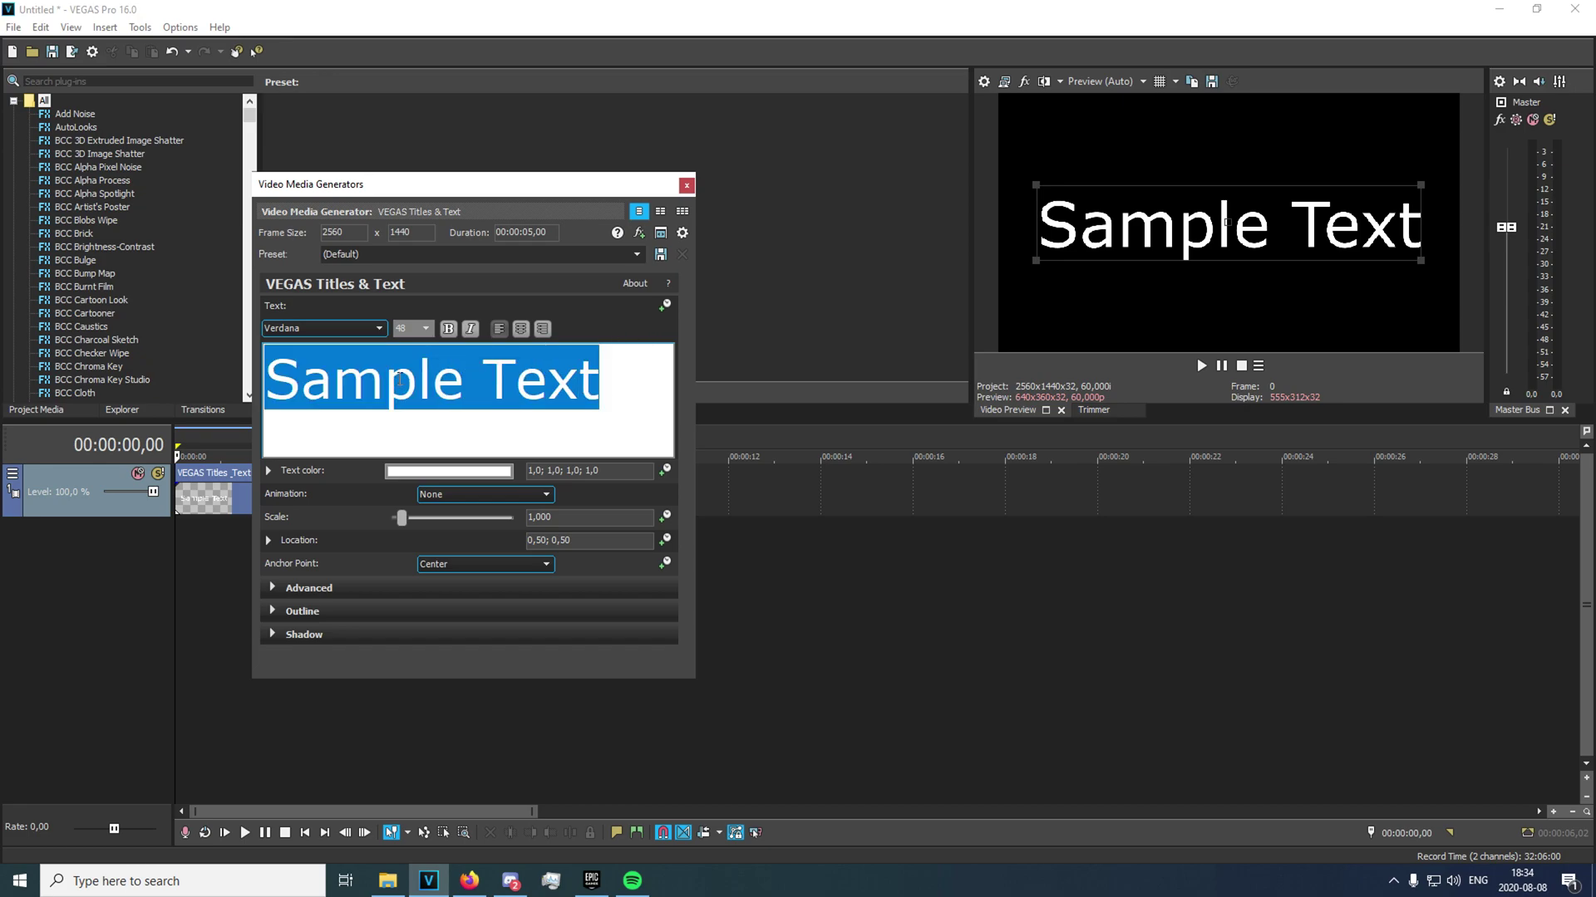
{"action": "type", "text": "Dignal"}
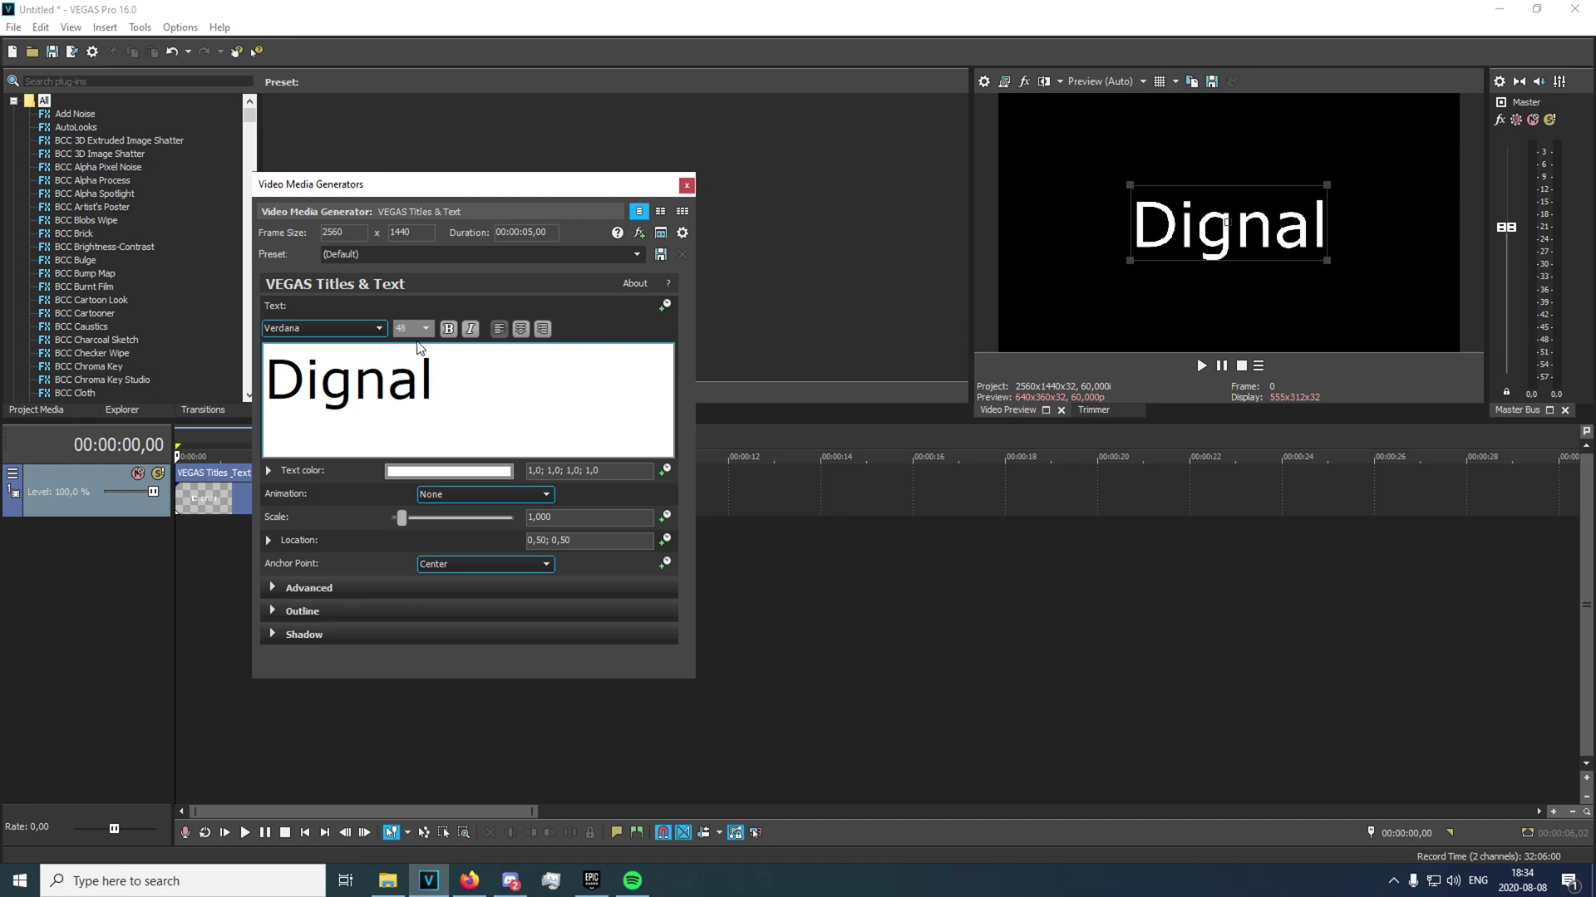
- Try the Tahoma, MS PGothic, Margetha and HoloLens MDL2 Assets fonts on the "Dignal" text
{"action": "key", "text": "ctrl+a"}
{"action": "left_click", "coordinate": [366, 328]}
{"action": "left_click", "coordinate": [329, 538]}
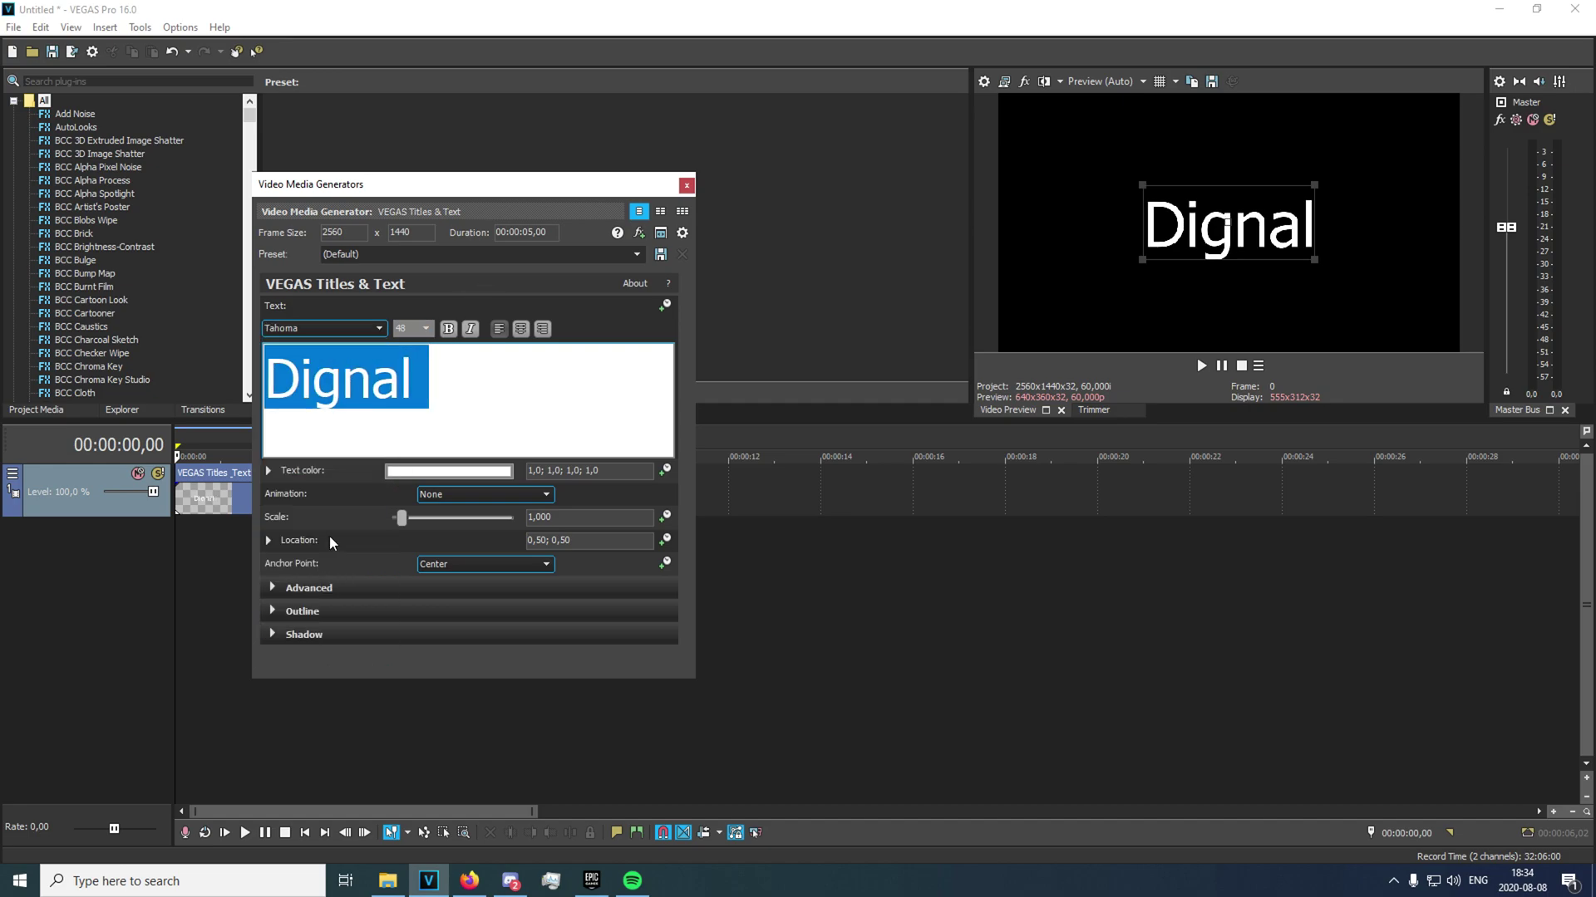
{"action": "left_click", "coordinate": [379, 328]}
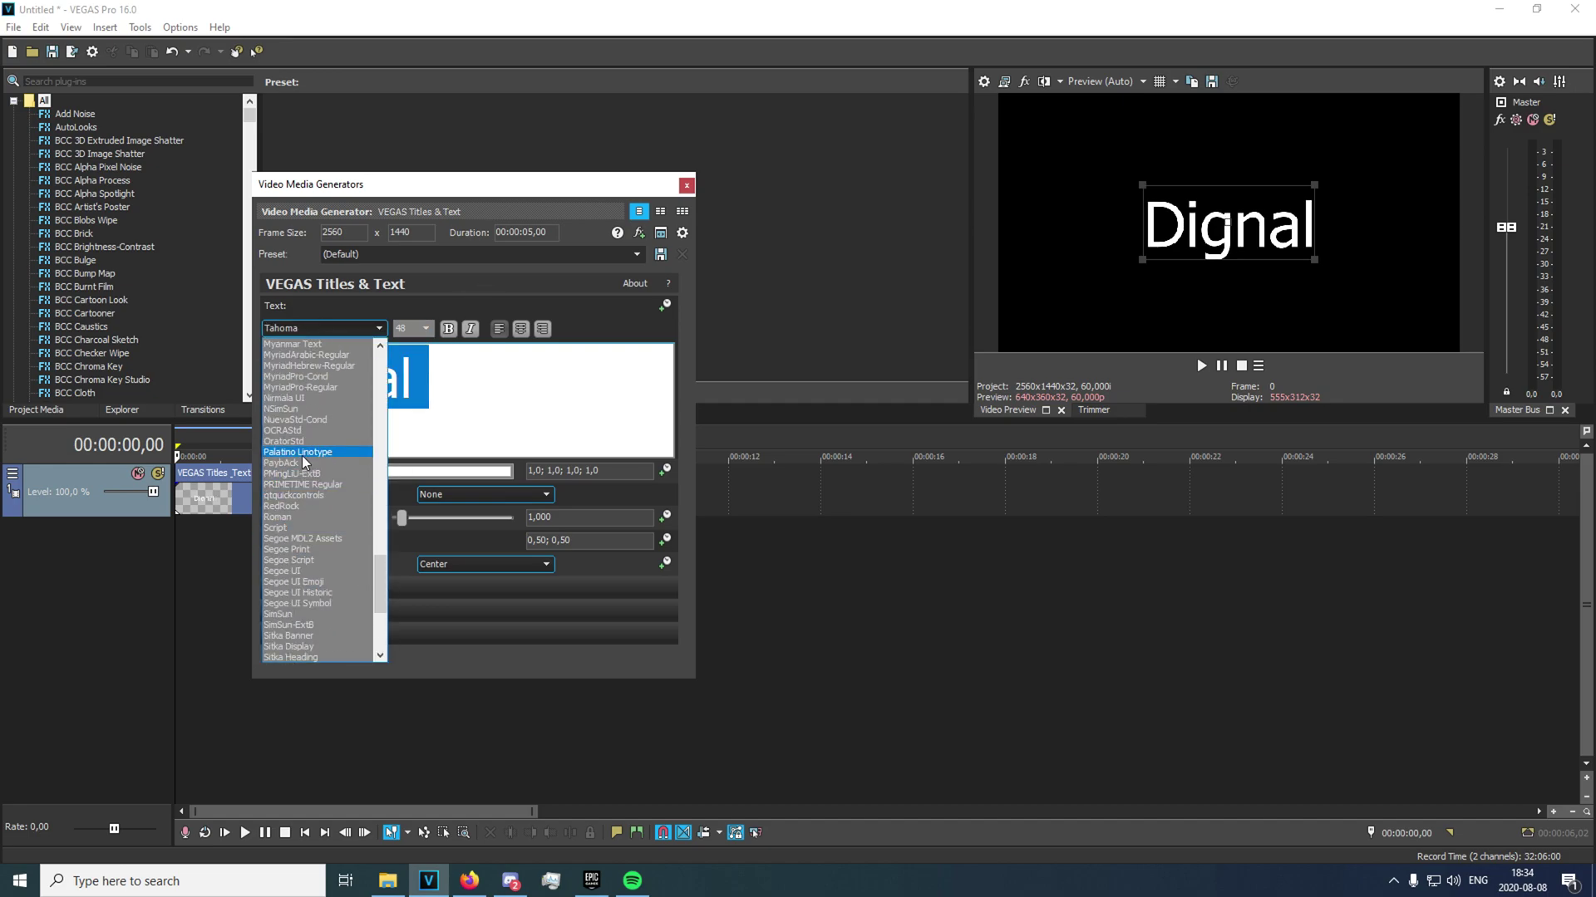
{"action": "left_click", "coordinate": [302, 456]}
{"action": "left_click", "coordinate": [344, 327]}
{"action": "left_click", "coordinate": [340, 438]}
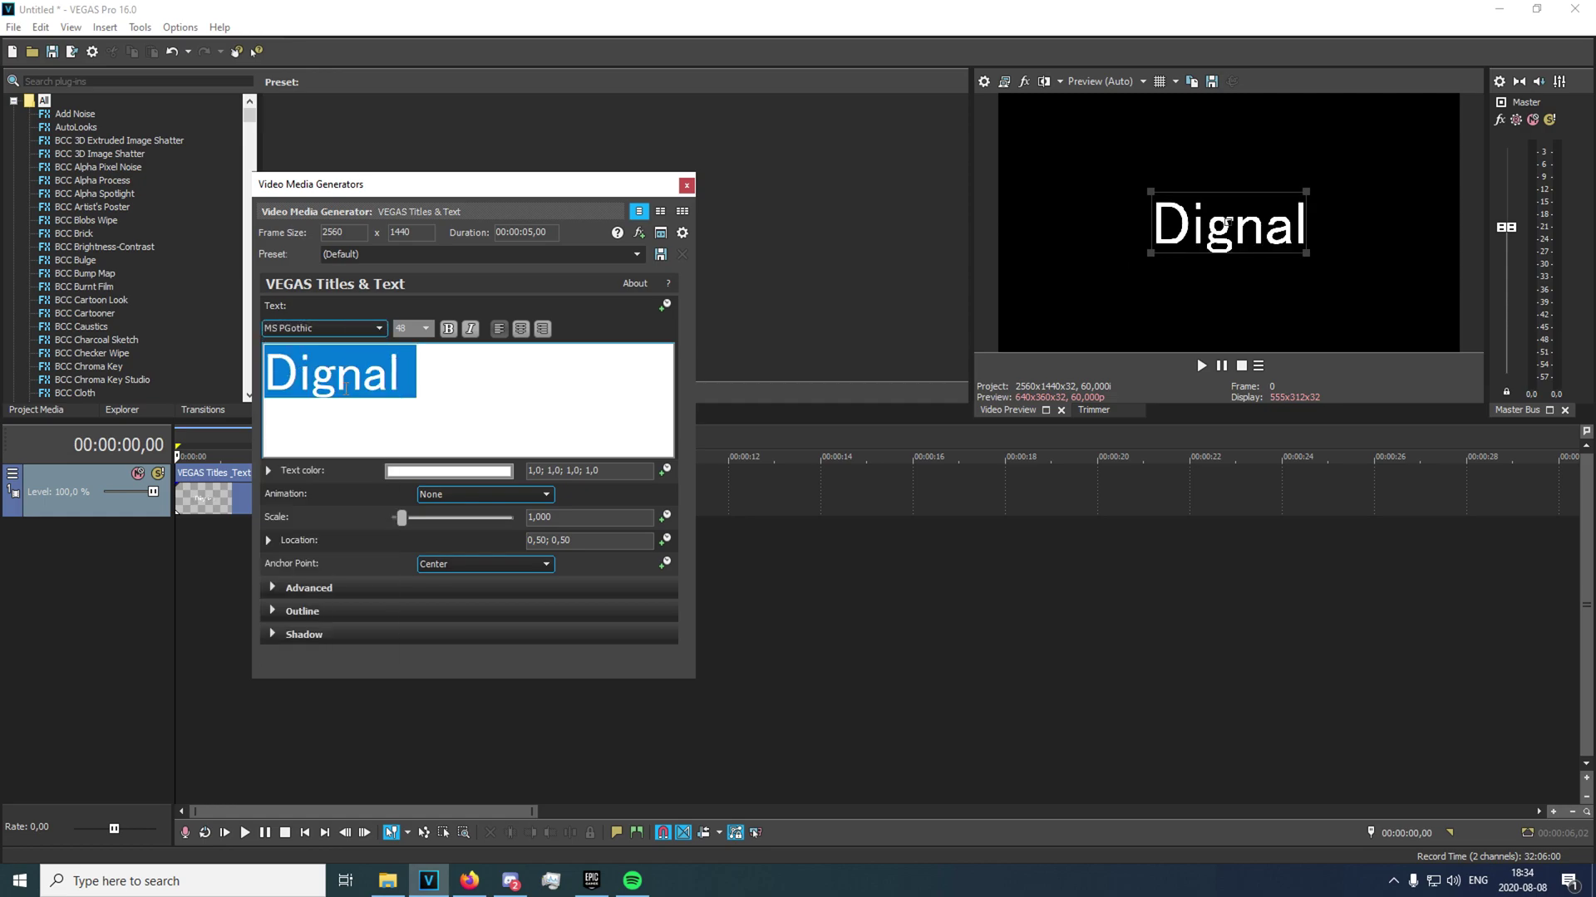
{"action": "left_click", "coordinate": [346, 328]}
{"action": "left_click", "coordinate": [337, 453]}
{"action": "left_click", "coordinate": [336, 324]}
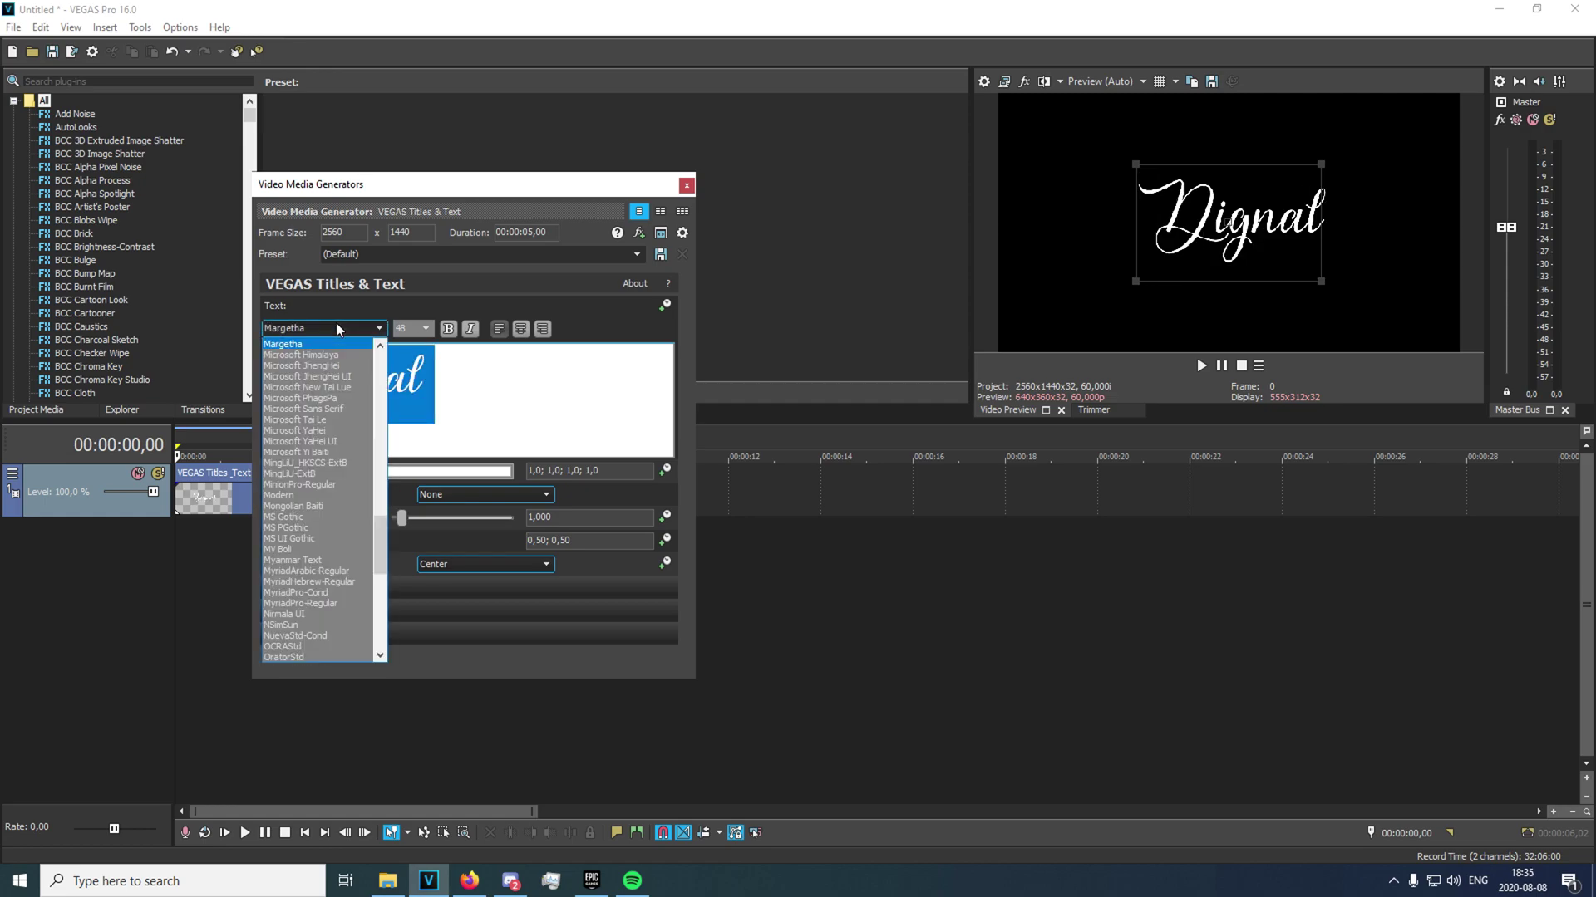
{"action": "left_click", "coordinate": [322, 366]}
- Set the "Dignal" text's font to KG HAPPY Solid and close the title settings
{"action": "left_click", "coordinate": [326, 327]}
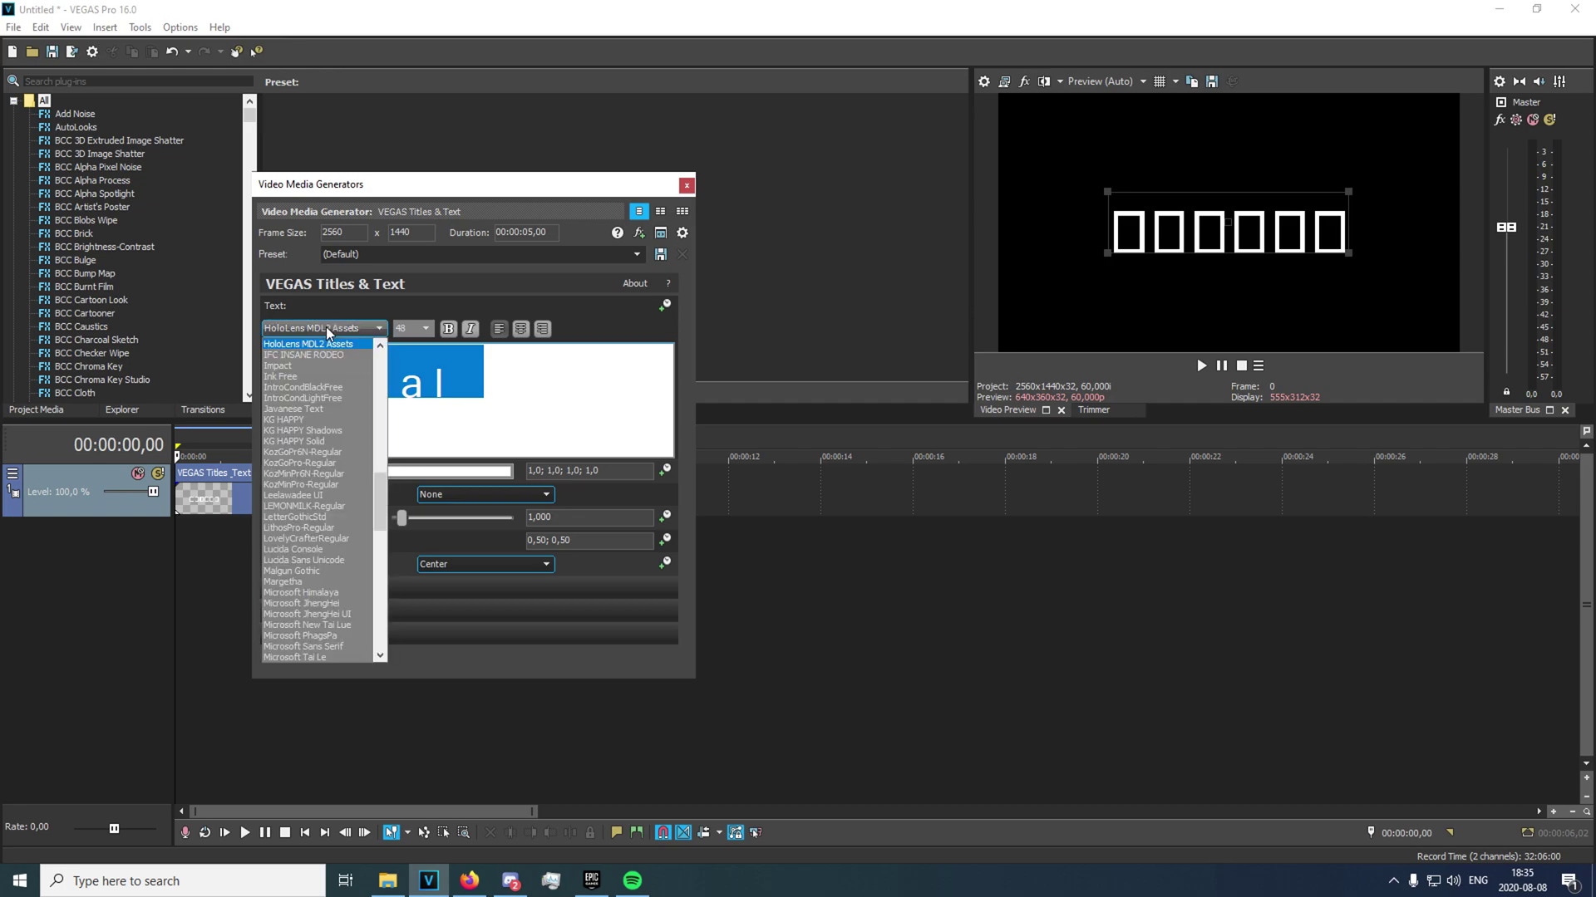
{"action": "left_click", "coordinate": [322, 442]}
{"action": "left_click", "coordinate": [480, 393]}
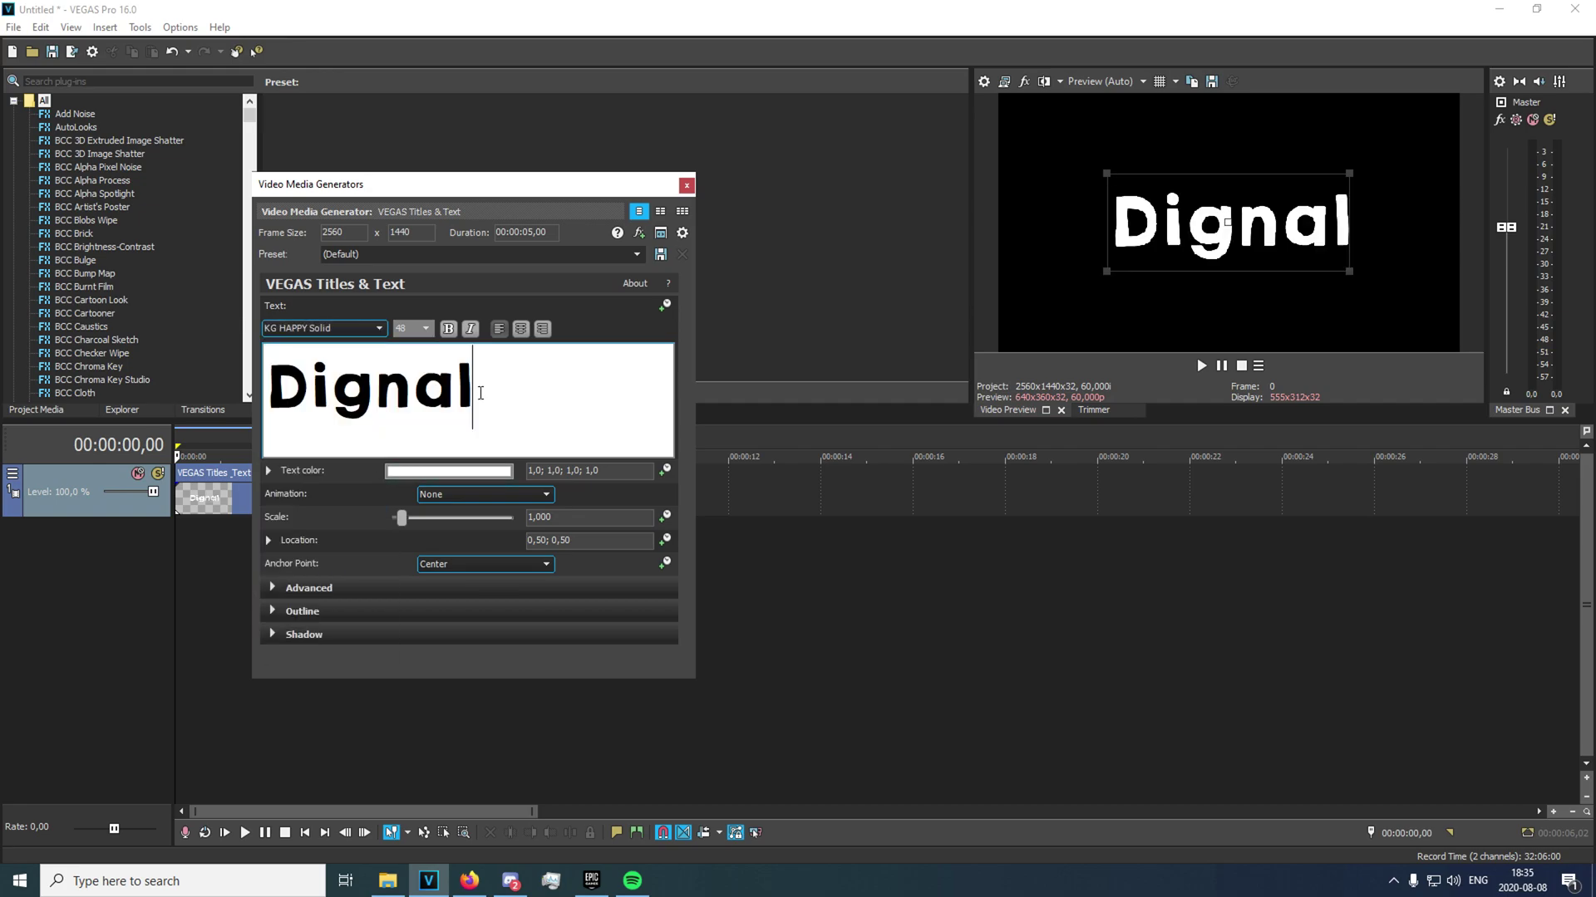
{"action": "left_click", "coordinate": [686, 185]}
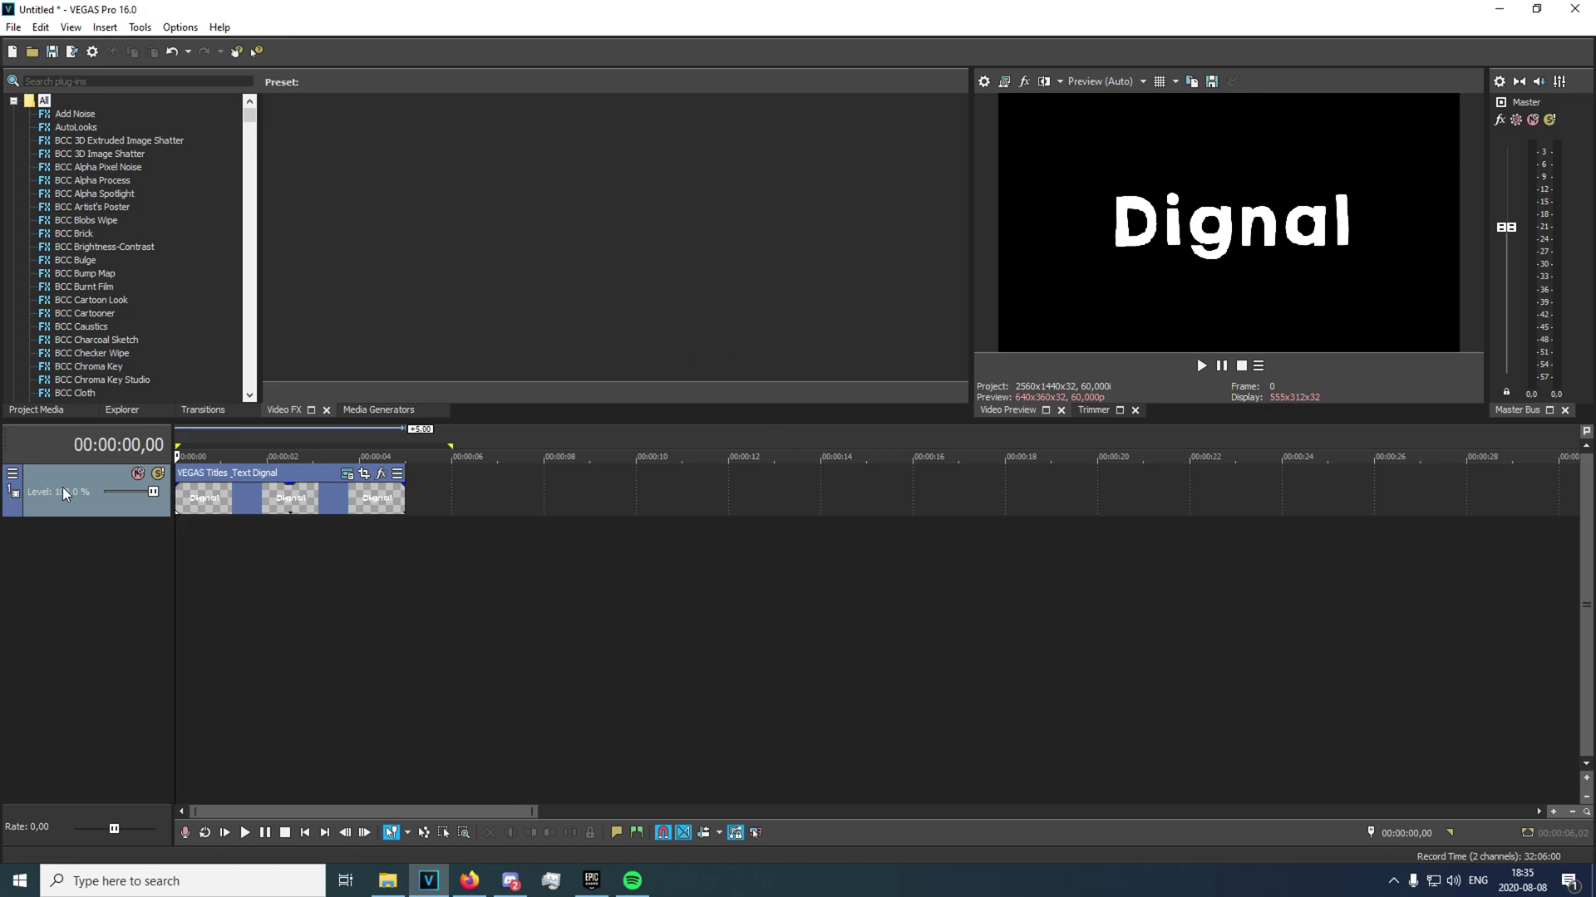
- Change the title track's compositing mode so that the text acts as a mask for the track below
{"action": "left_click", "coordinate": [13, 474]}
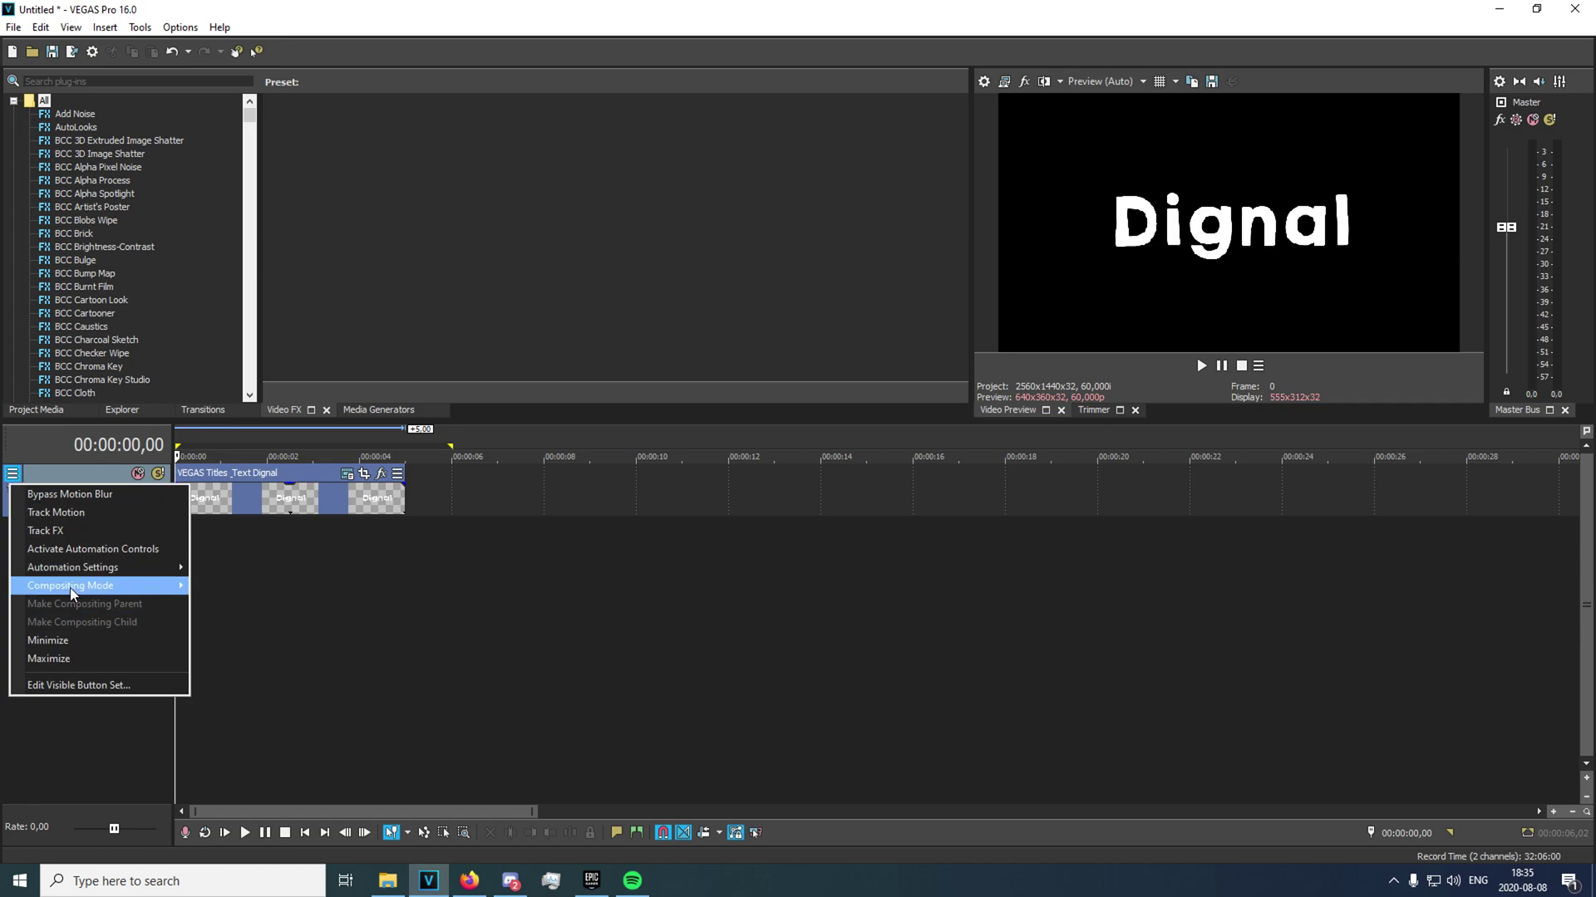
{"action": "mouse_move", "coordinate": [72, 592]}
{"action": "left_click", "coordinate": [238, 663]}
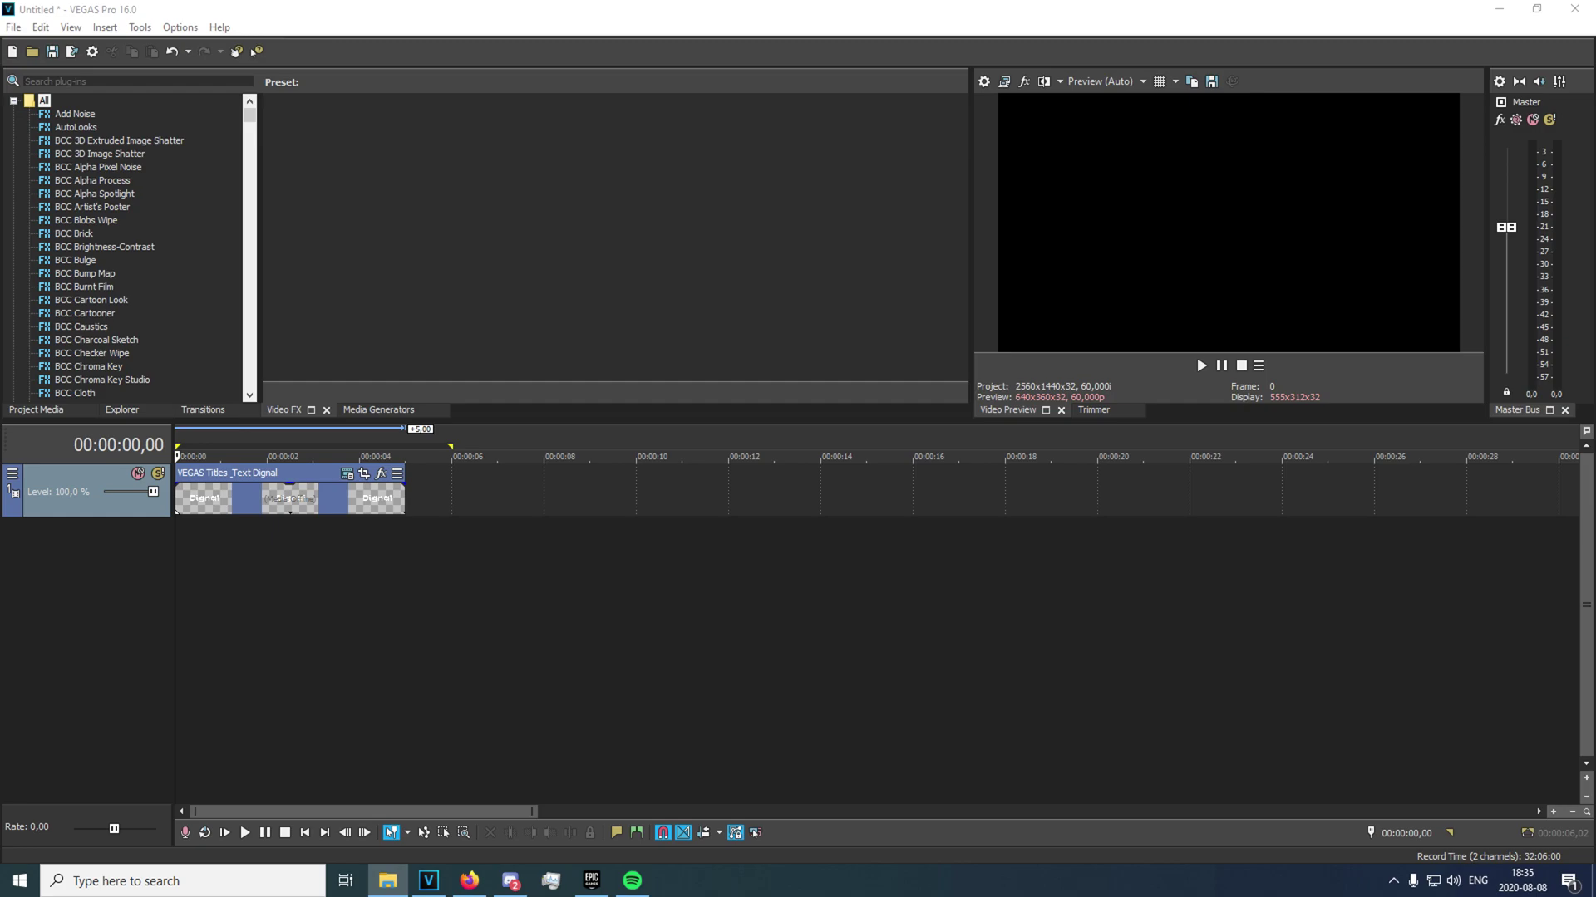
- Add the lazy lake 2 clip below the title at the timeline start, keeping the current project settings, and preview it
{"action": "left_click_drag", "start_coordinate": [887, 336], "coordinate": [163, 532]}
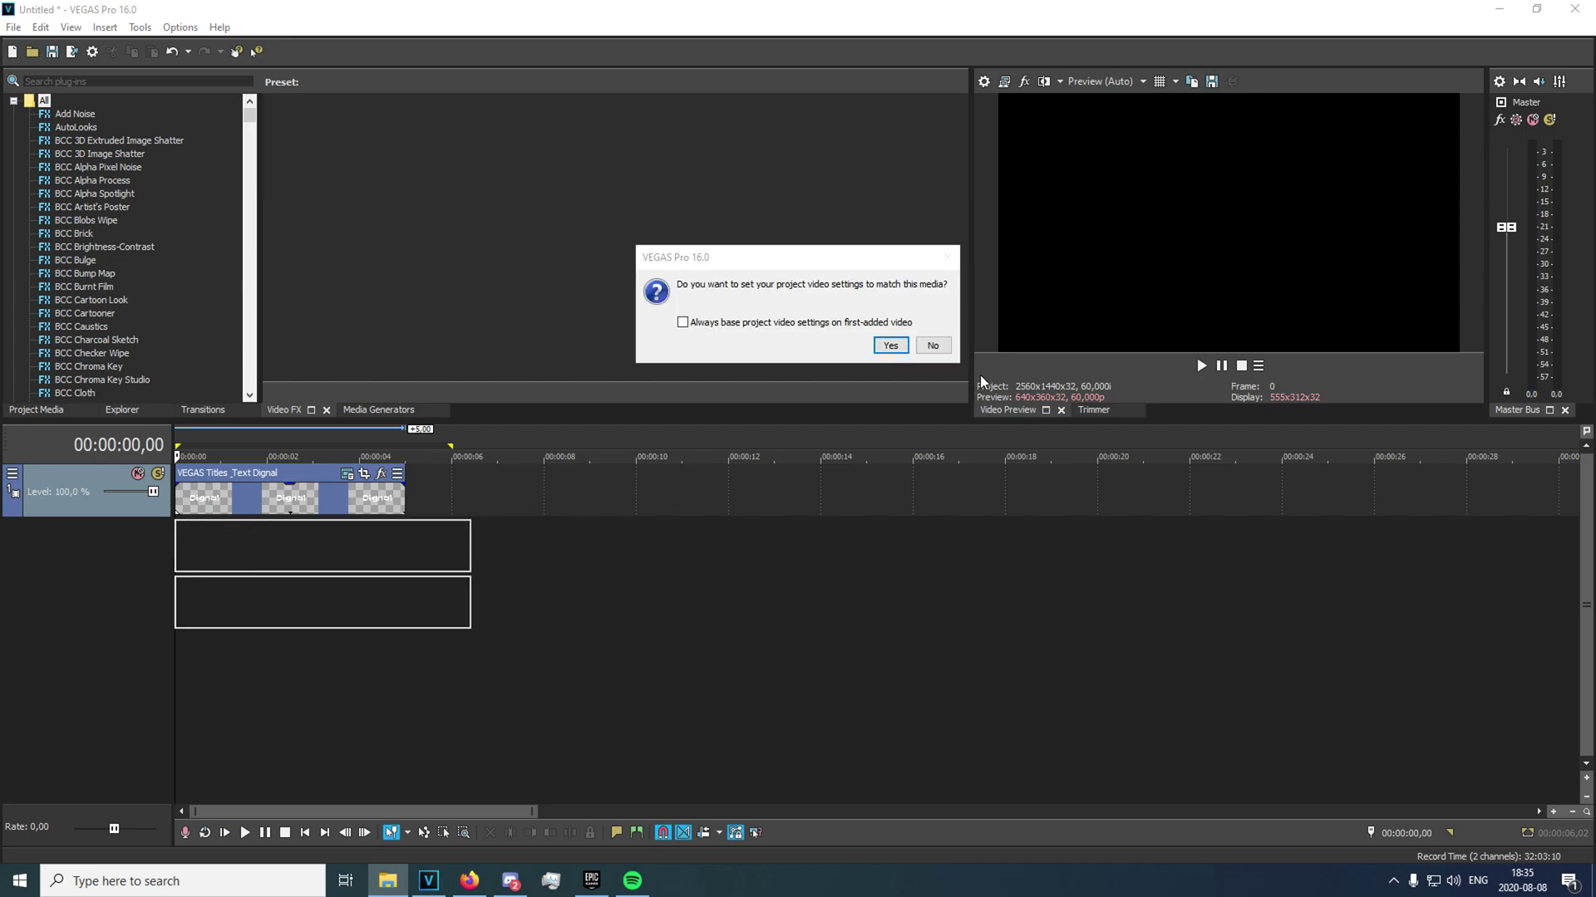
{"action": "left_click", "coordinate": [933, 346]}
{"action": "key", "text": "space"}
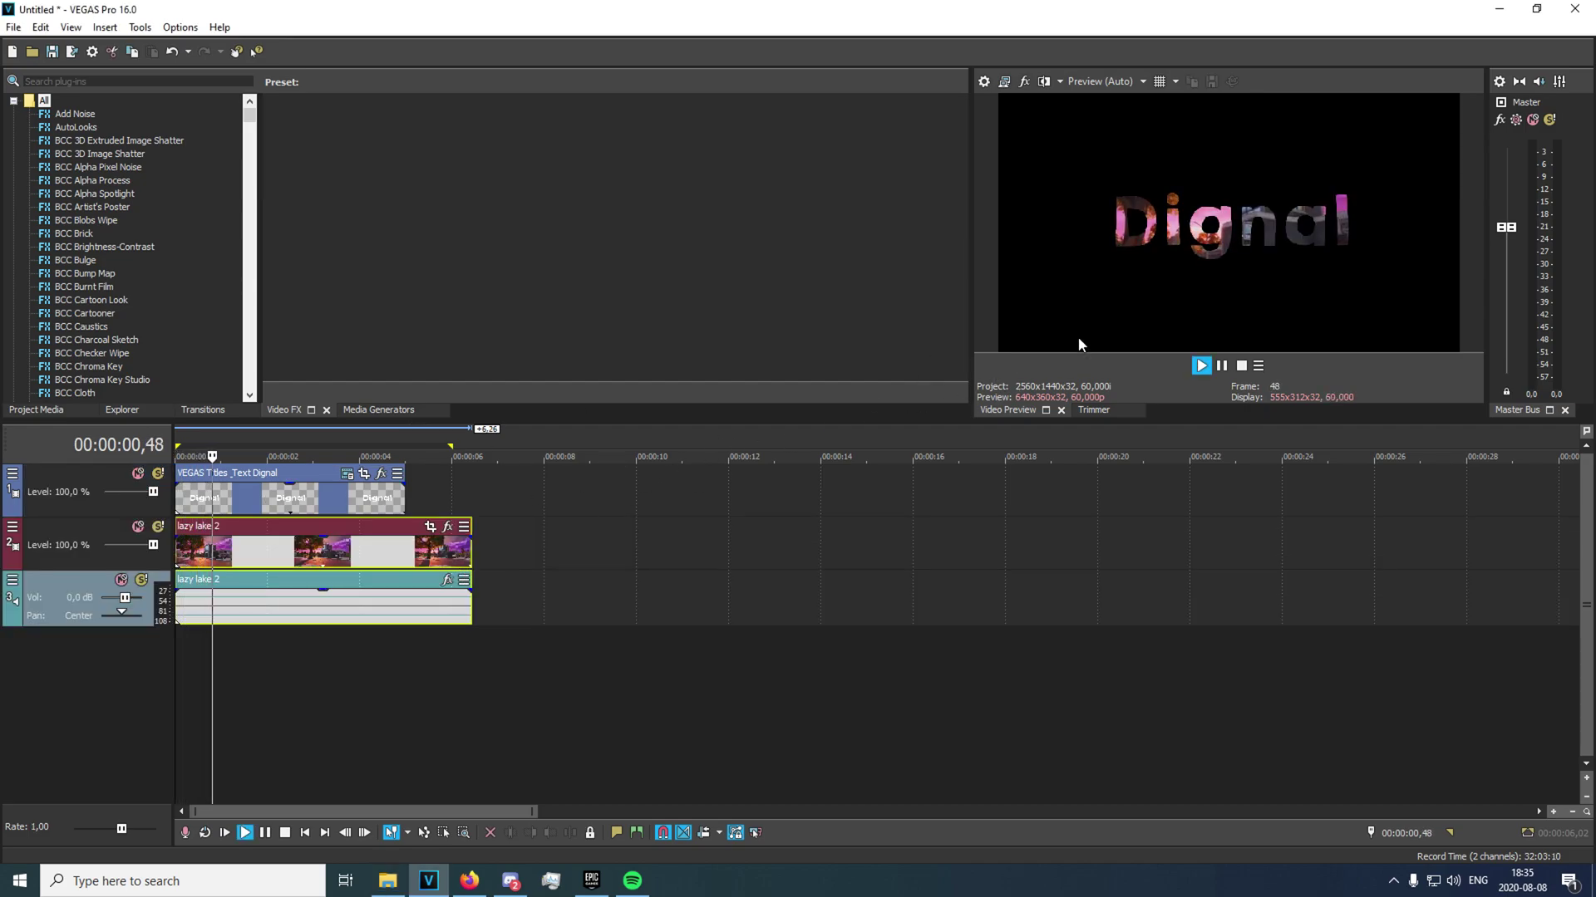
{"action": "key", "text": "space"}
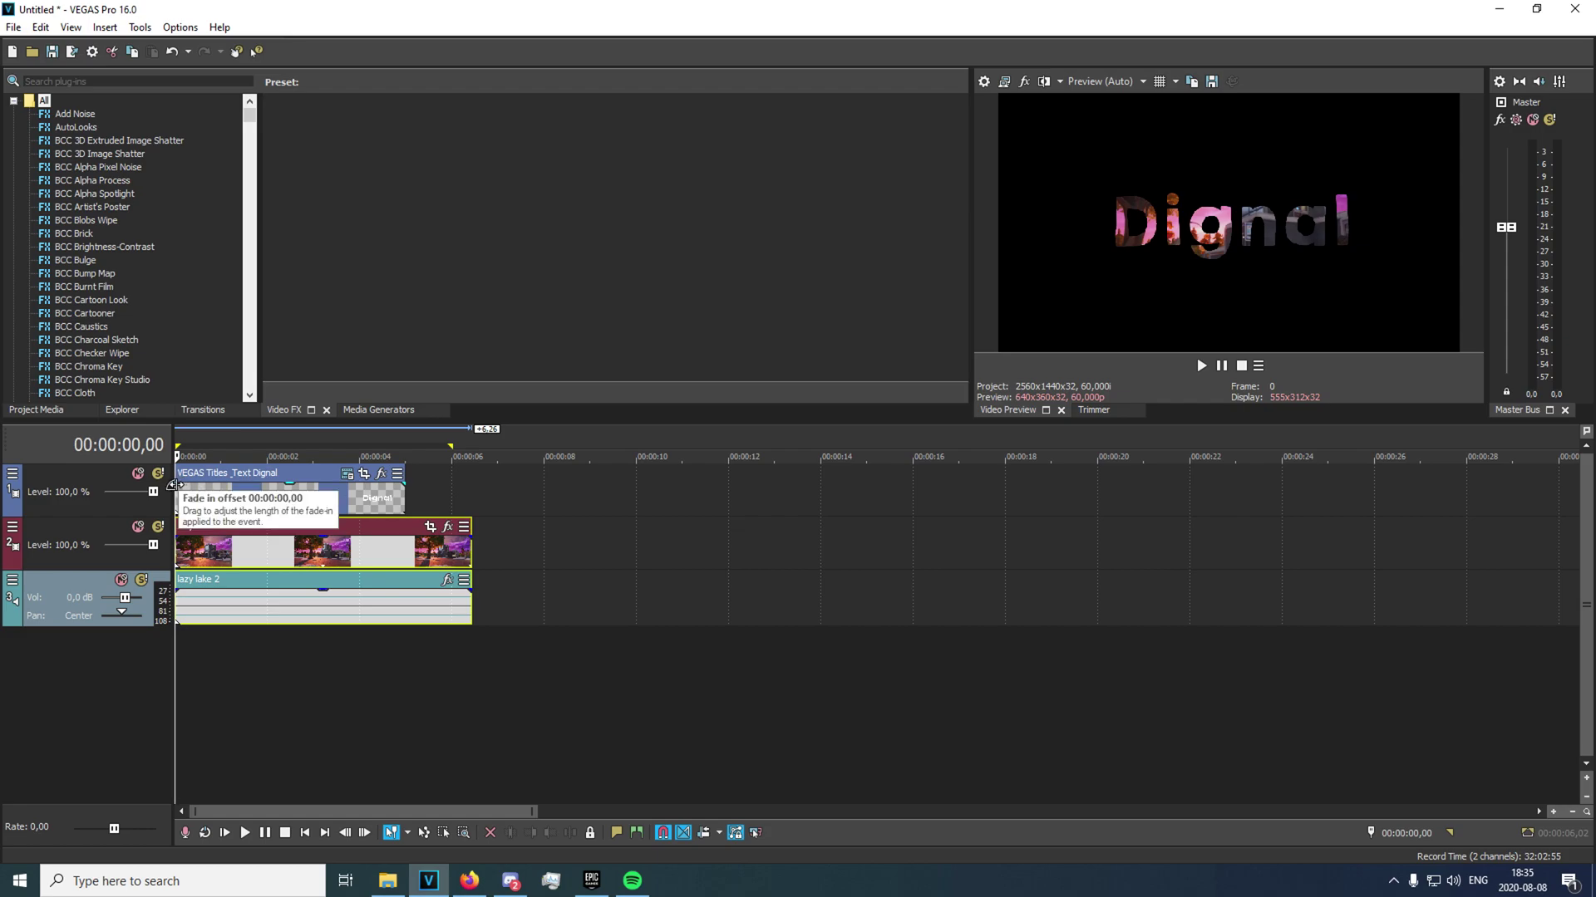
- Add a short fade-in to the start of the "Dignal" title event and play it back
{"action": "left_click_drag", "start_coordinate": [175, 485], "coordinate": [192, 504]}
{"action": "key", "text": "space"}
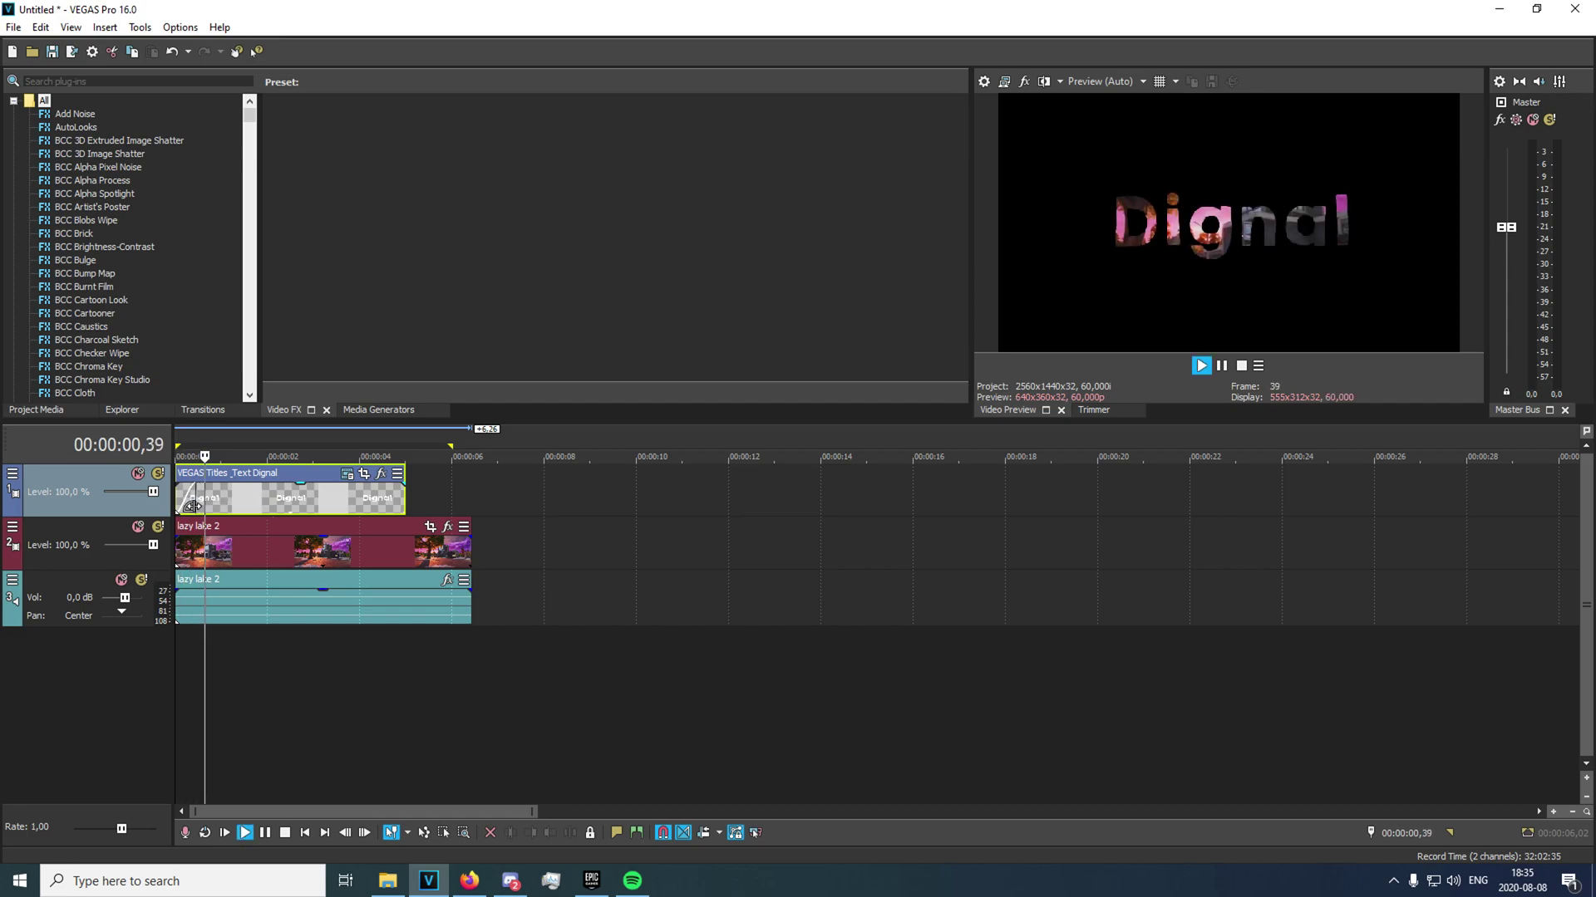
{"action": "key", "text": "space"}
{"action": "key", "text": "space"}
{"action": "key", "text": "space"}
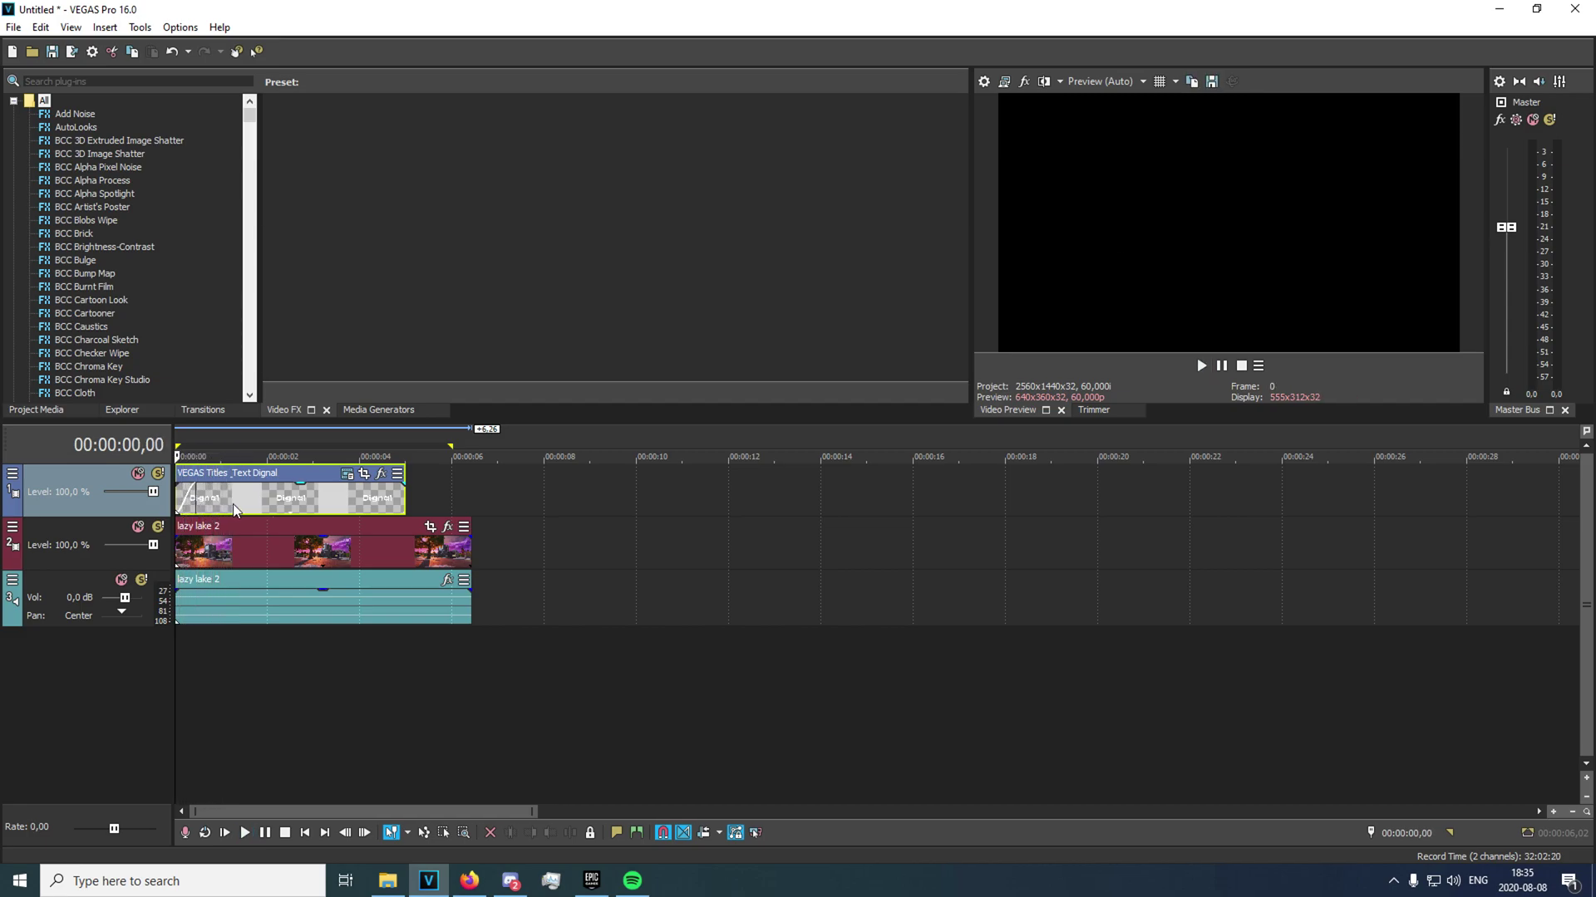
- Keyframe the title's Pan/Crop at 00:00:01,30 and shrink its frame to 19,0 x 10,7 at 00:00:02,00 so the text zooms in
{"action": "left_click", "coordinate": [243, 507]}
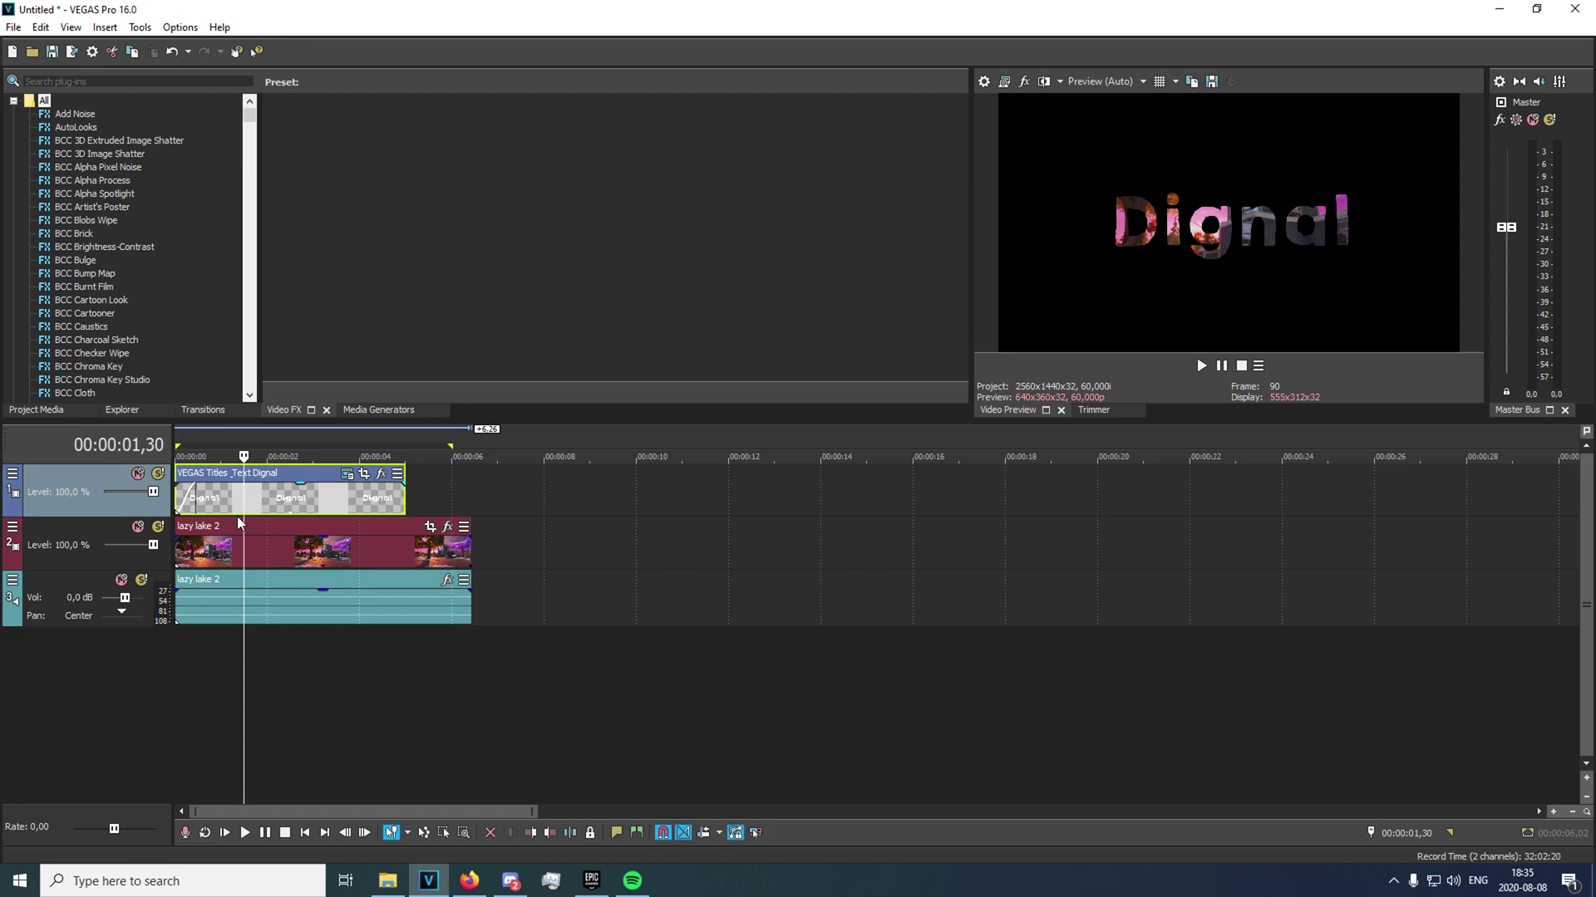
{"action": "left_click", "coordinate": [364, 475]}
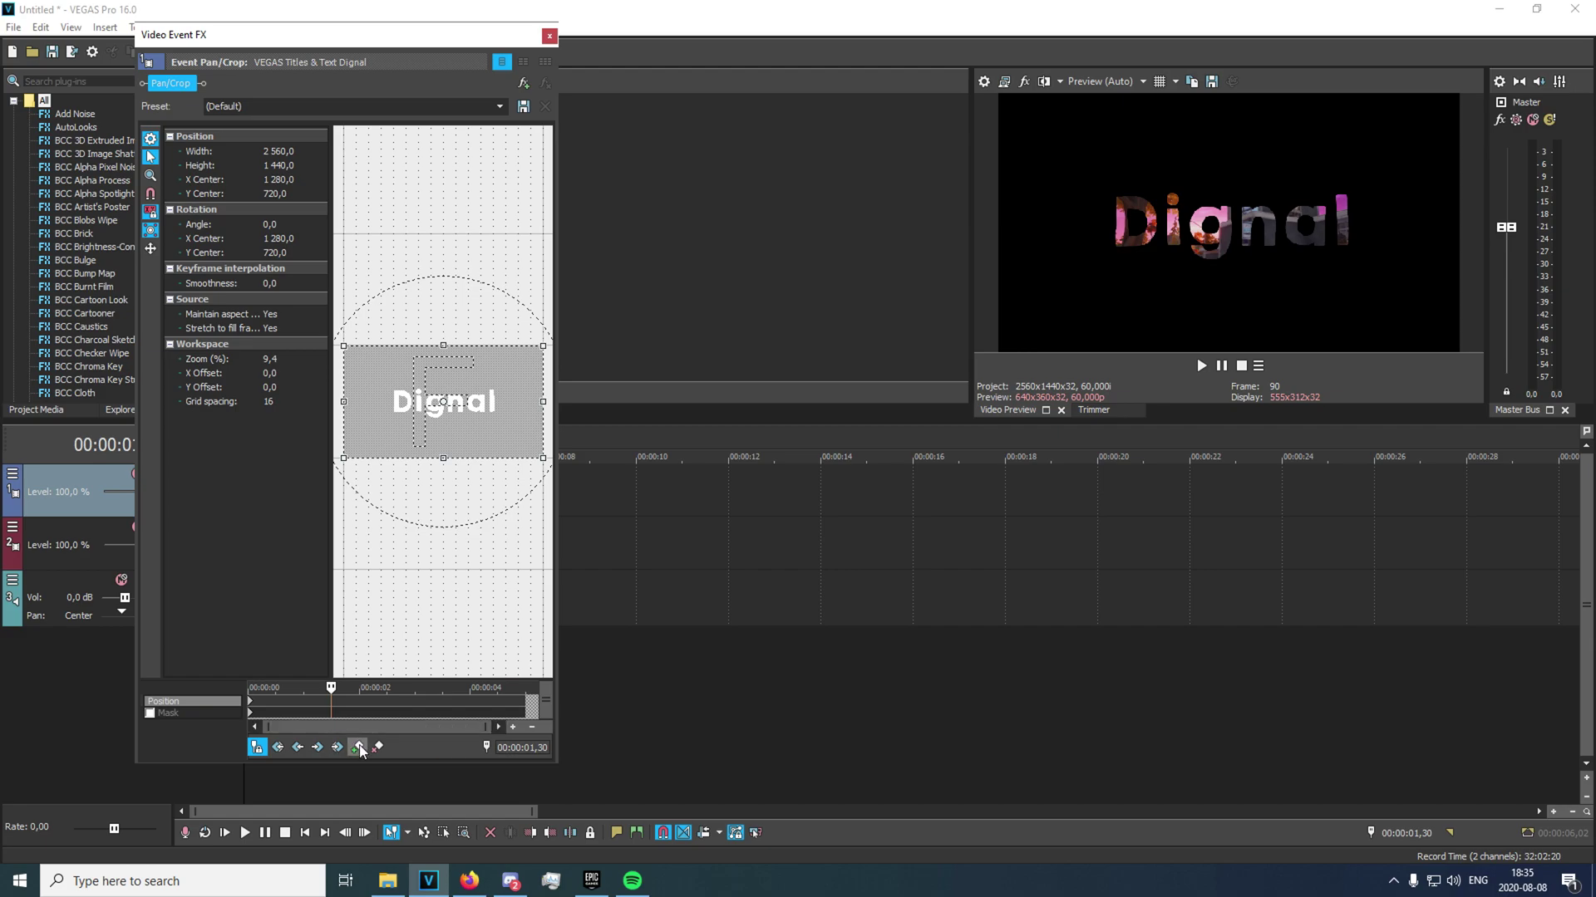
{"action": "left_click", "coordinate": [355, 698]}
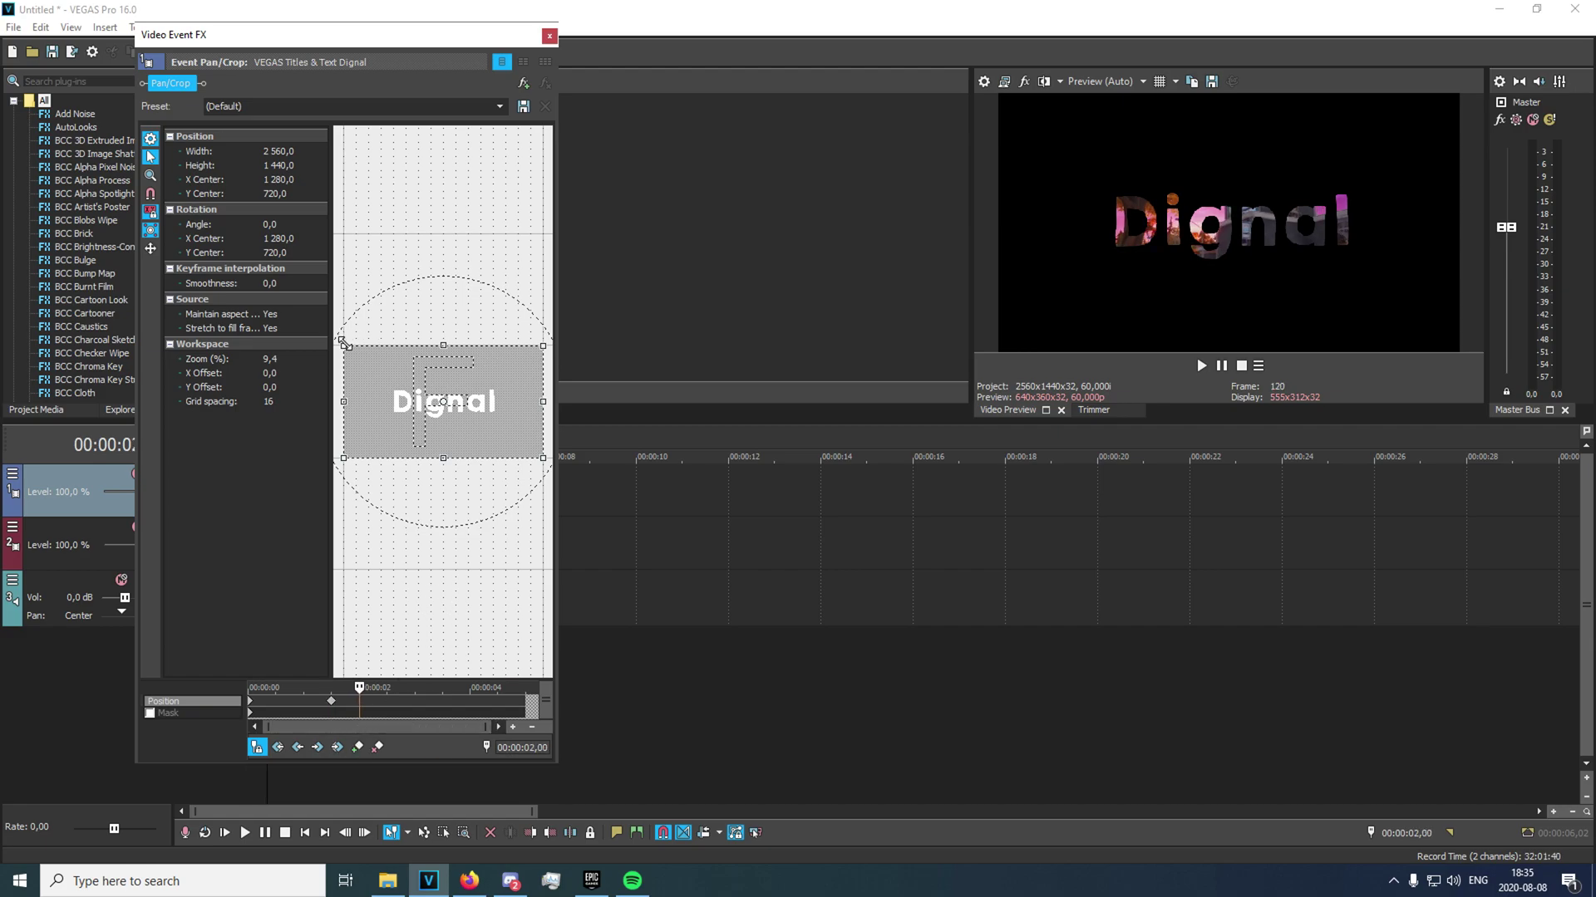
{"action": "left_click_drag", "start_coordinate": [342, 341], "coordinate": [393, 401]}
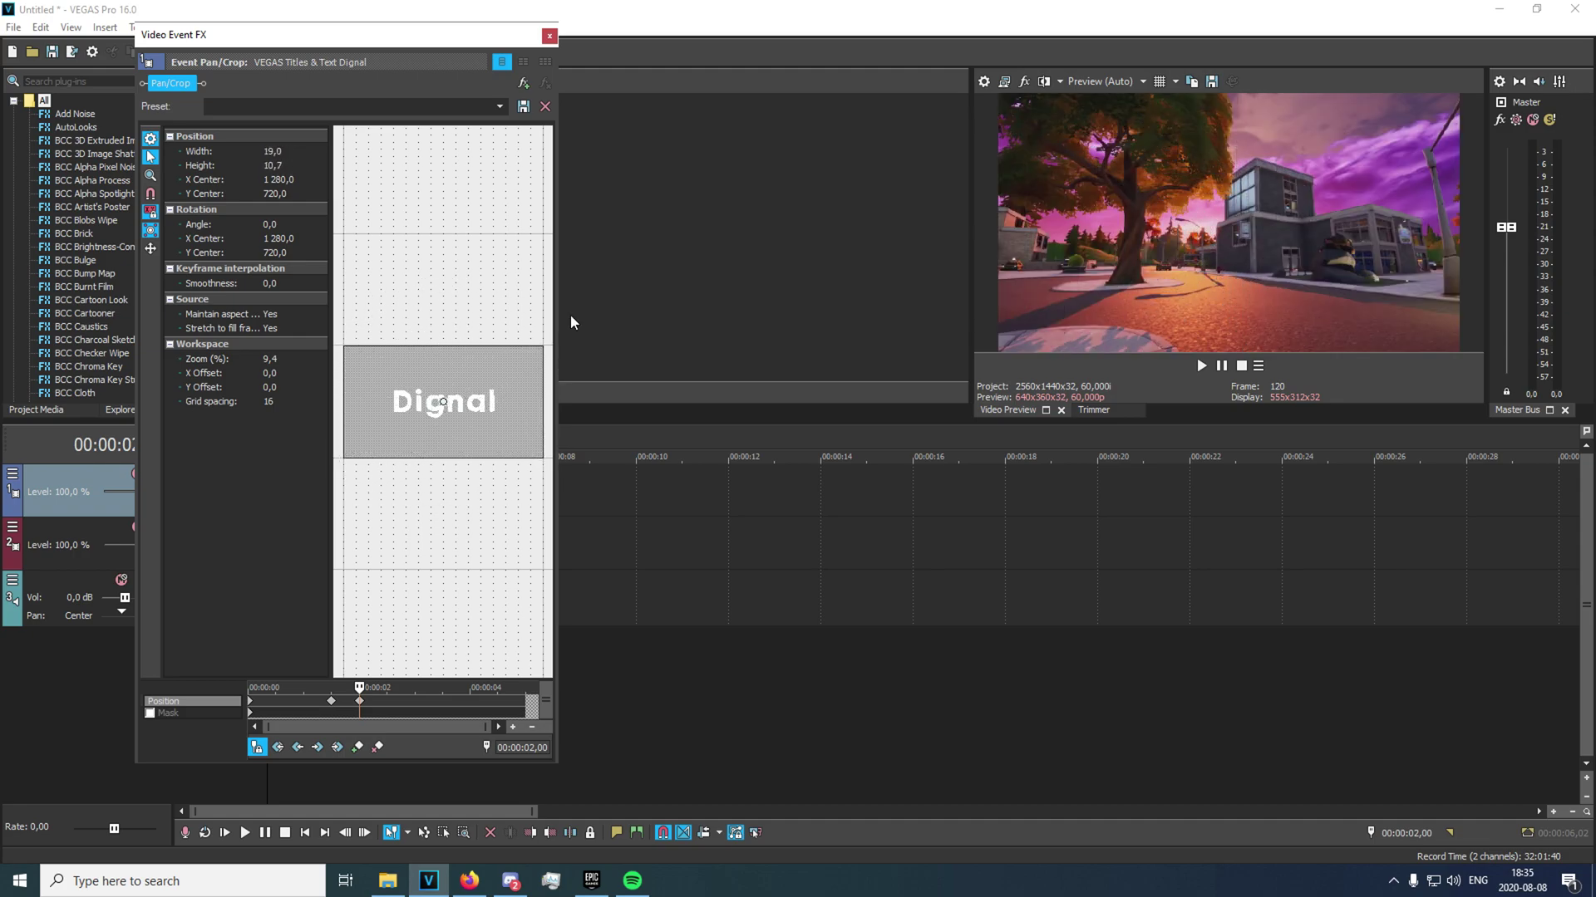
{"action": "left_click", "coordinate": [548, 36]}
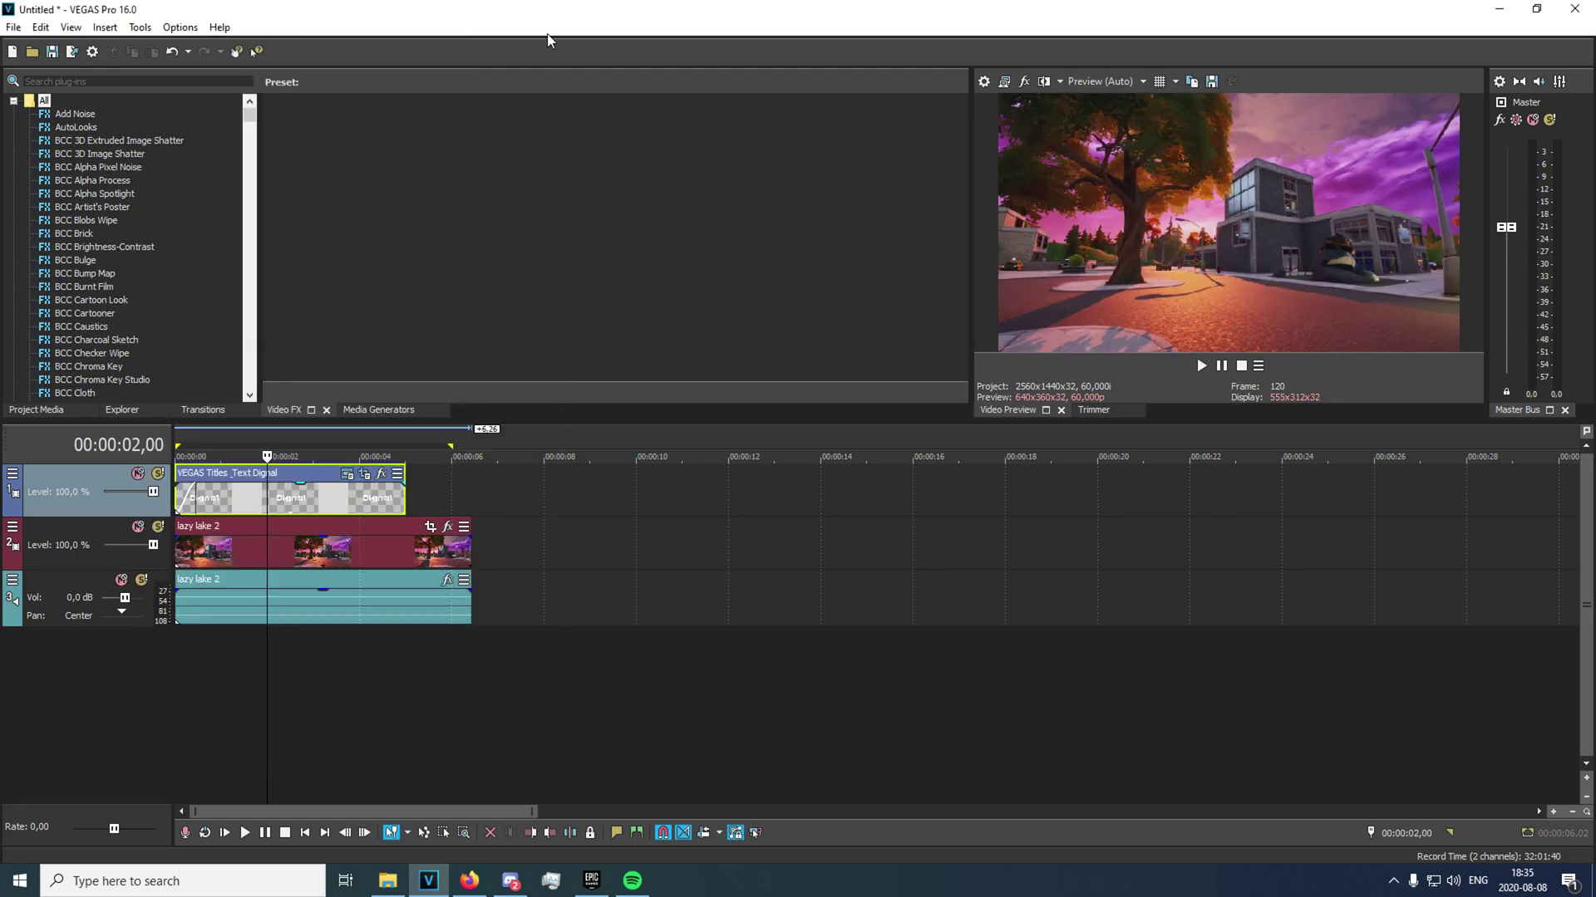
- Play back the title zoom from the start and check the frames around the two-second mark
{"action": "left_click", "coordinate": [174, 635]}
{"action": "key", "text": "space"}
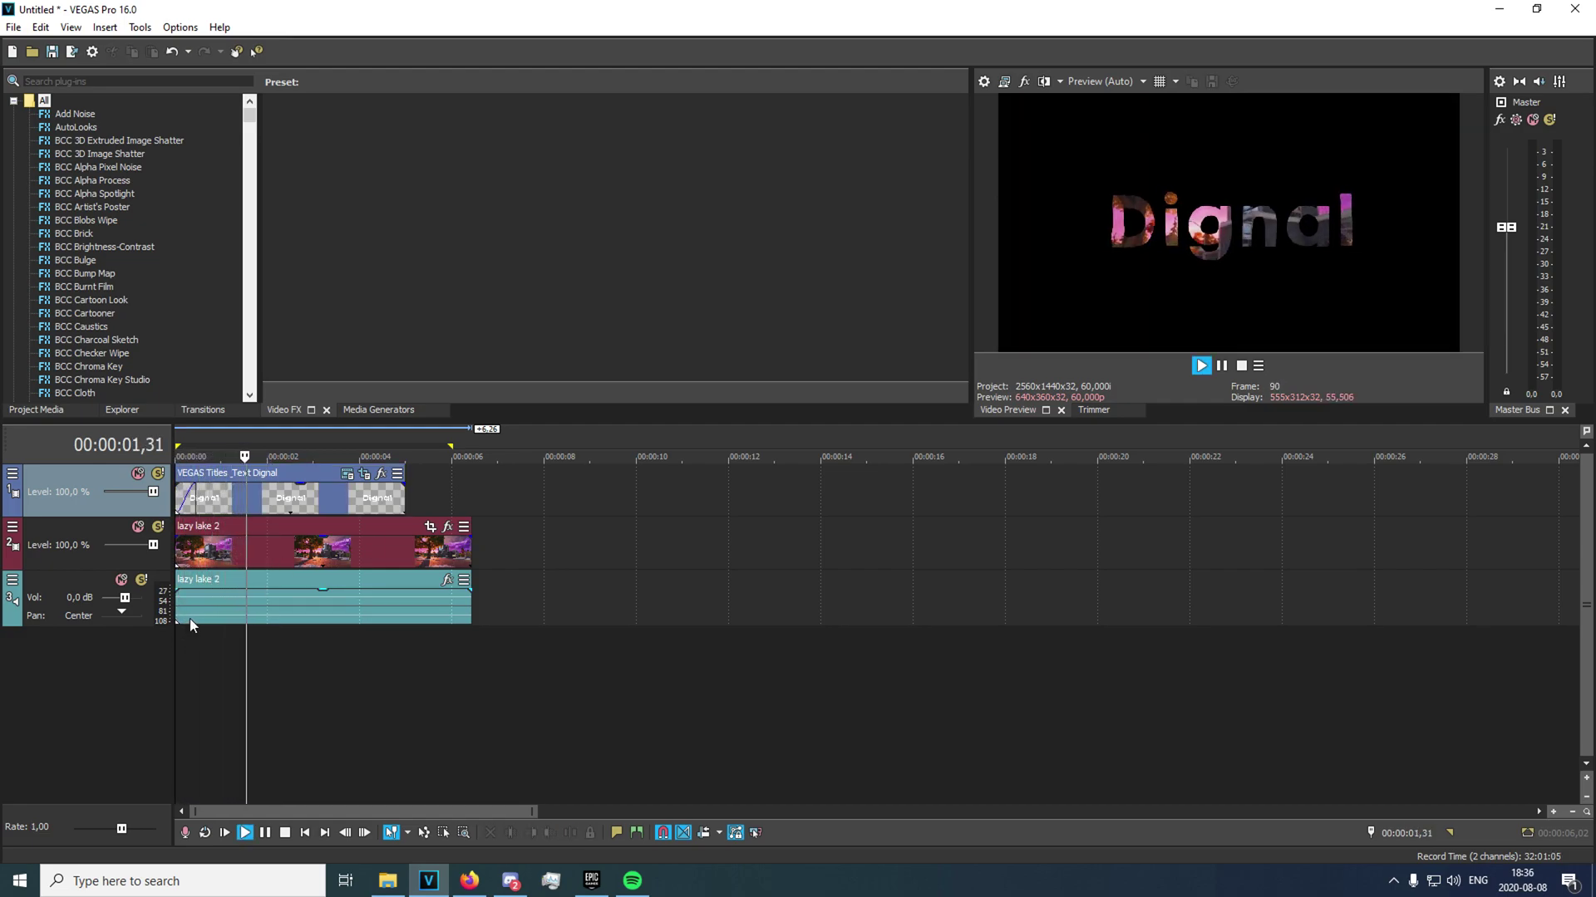
{"action": "key", "text": "space"}
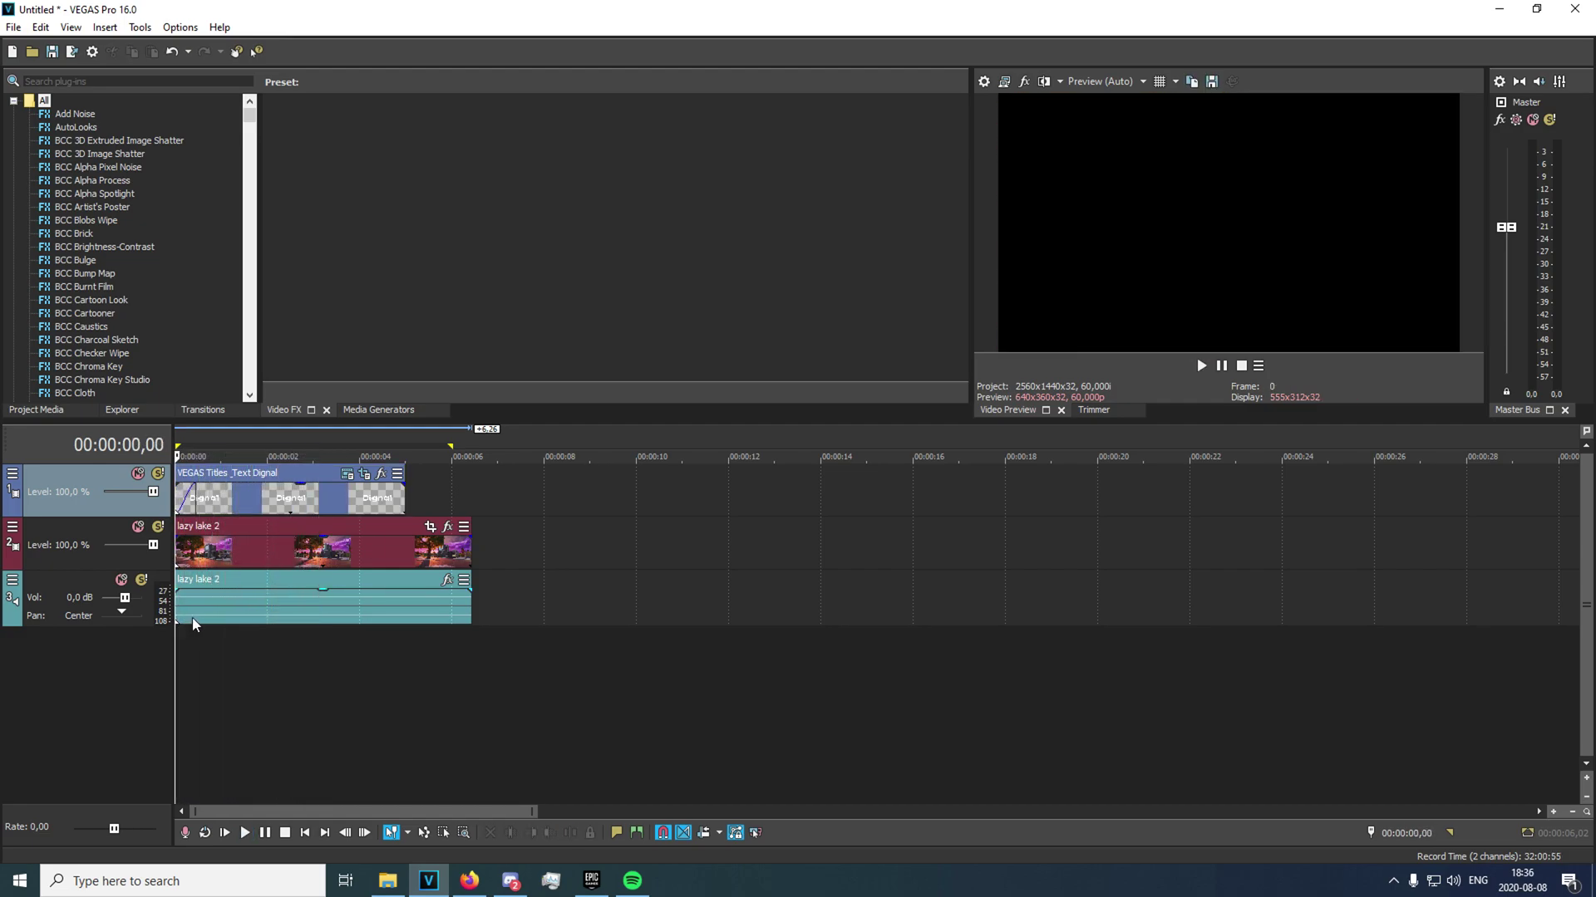
{"action": "key", "text": "space"}
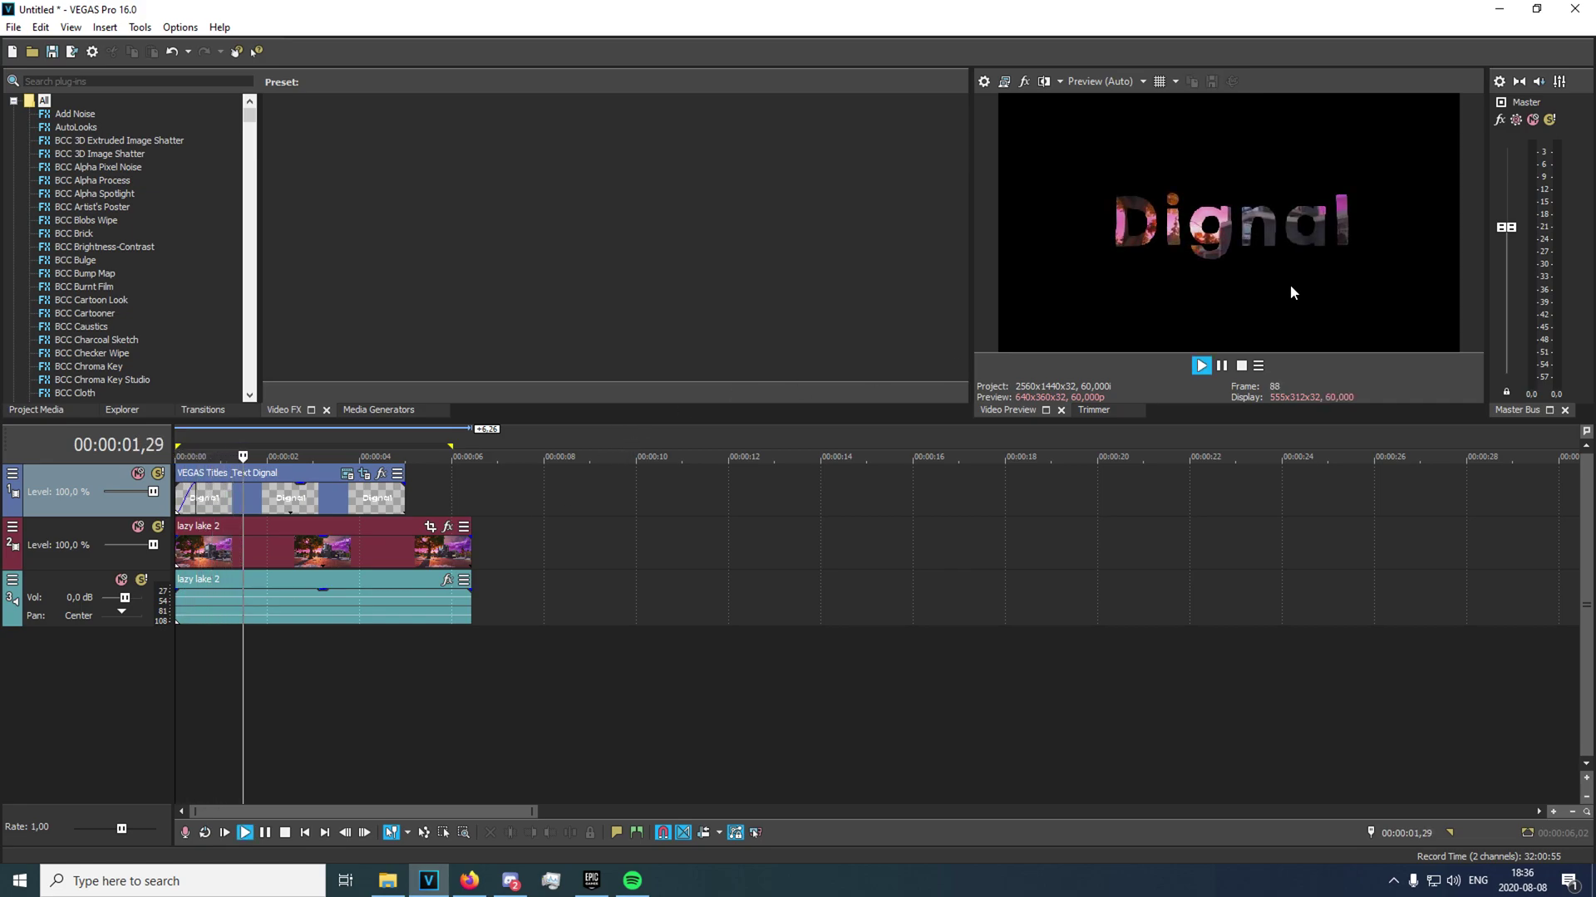
{"action": "key", "text": "space"}
{"action": "left_click", "coordinate": [266, 493]}
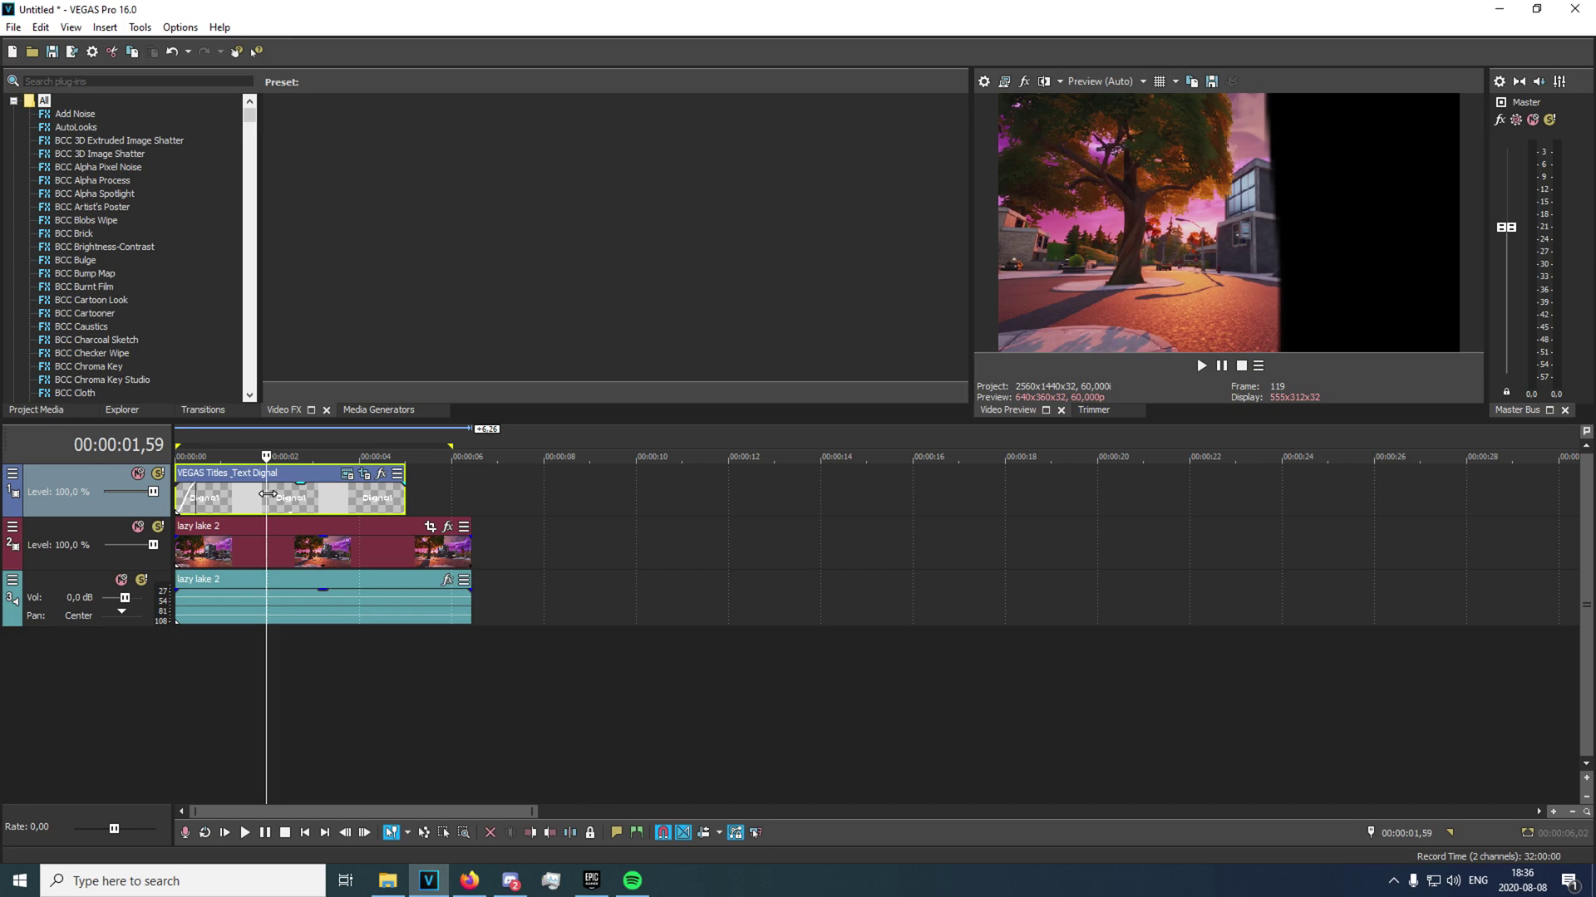
{"action": "key", "text": "Right"}
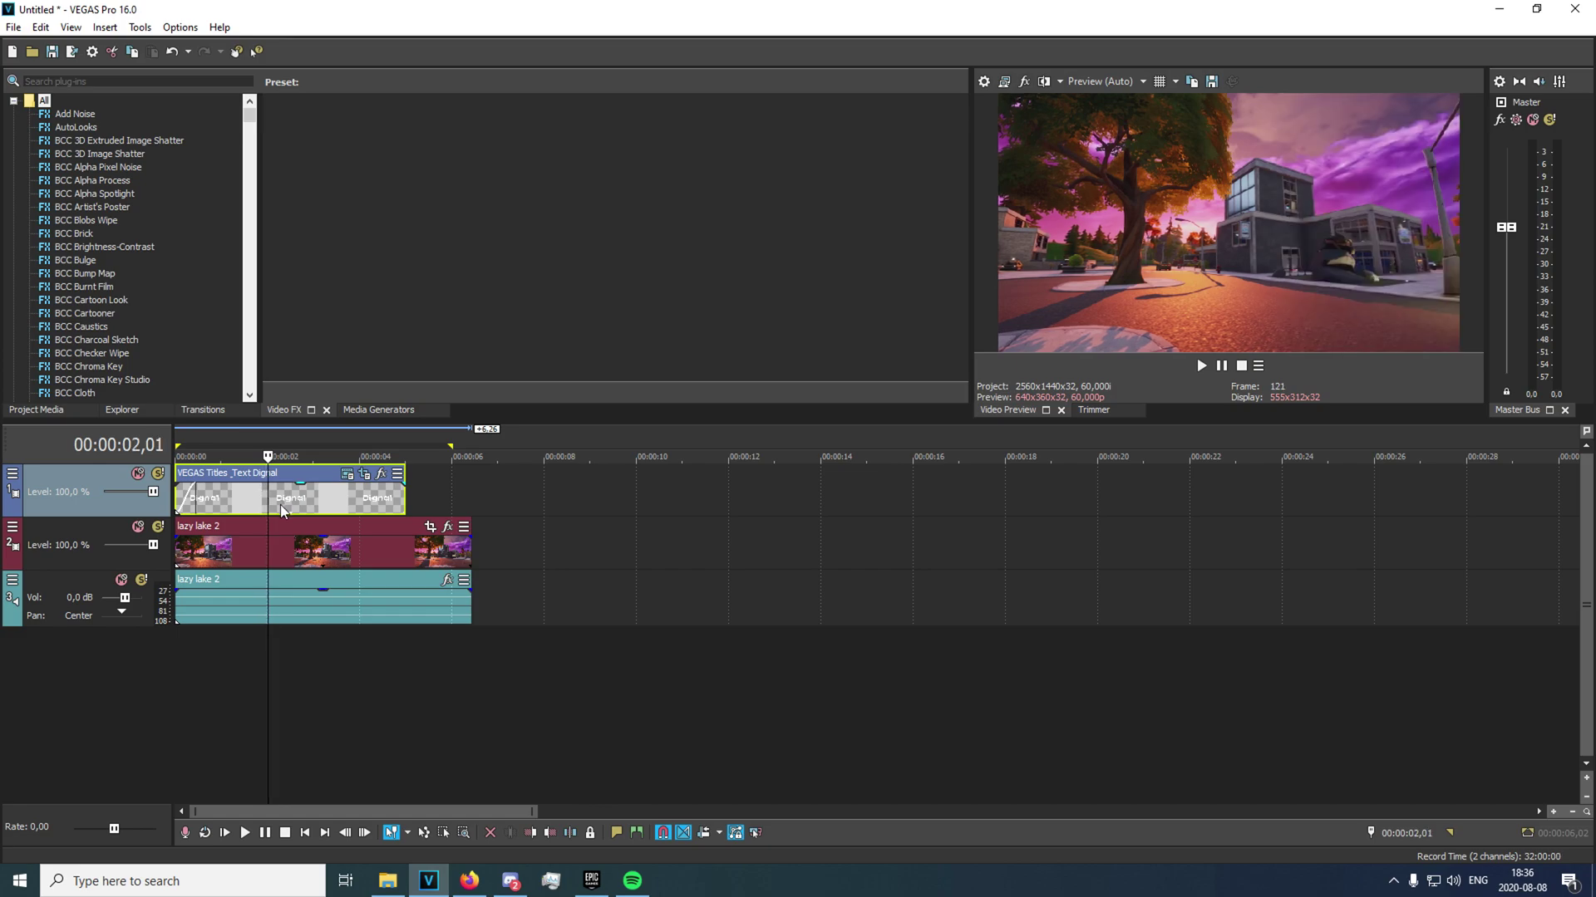
- Place the timeline cursor at 00:00:03,30 and extend the end of the "Dignal" title event to about 18 seconds
{"action": "left_click", "coordinate": [291, 502]}
{"action": "left_click", "coordinate": [303, 501]}
{"action": "left_click", "coordinate": [311, 499]}
{"action": "left_click", "coordinate": [319, 497]}
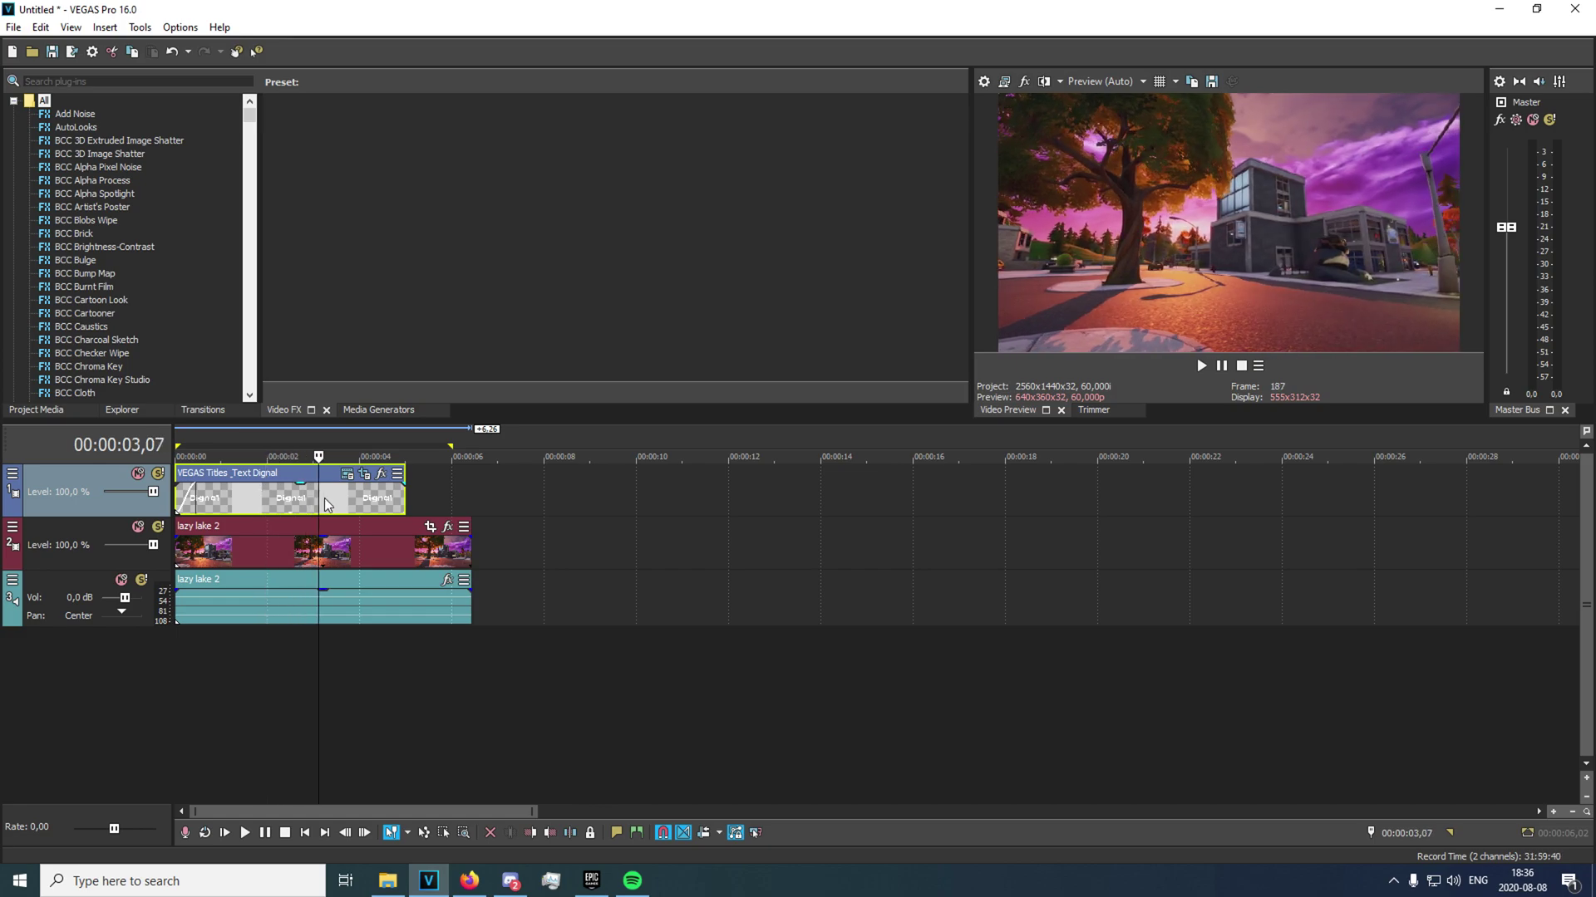
{"action": "left_click", "coordinate": [326, 497]}
{"action": "left_click", "coordinate": [335, 498]}
{"action": "left_click", "coordinate": [339, 498]}
{"action": "left_click", "coordinate": [335, 499]}
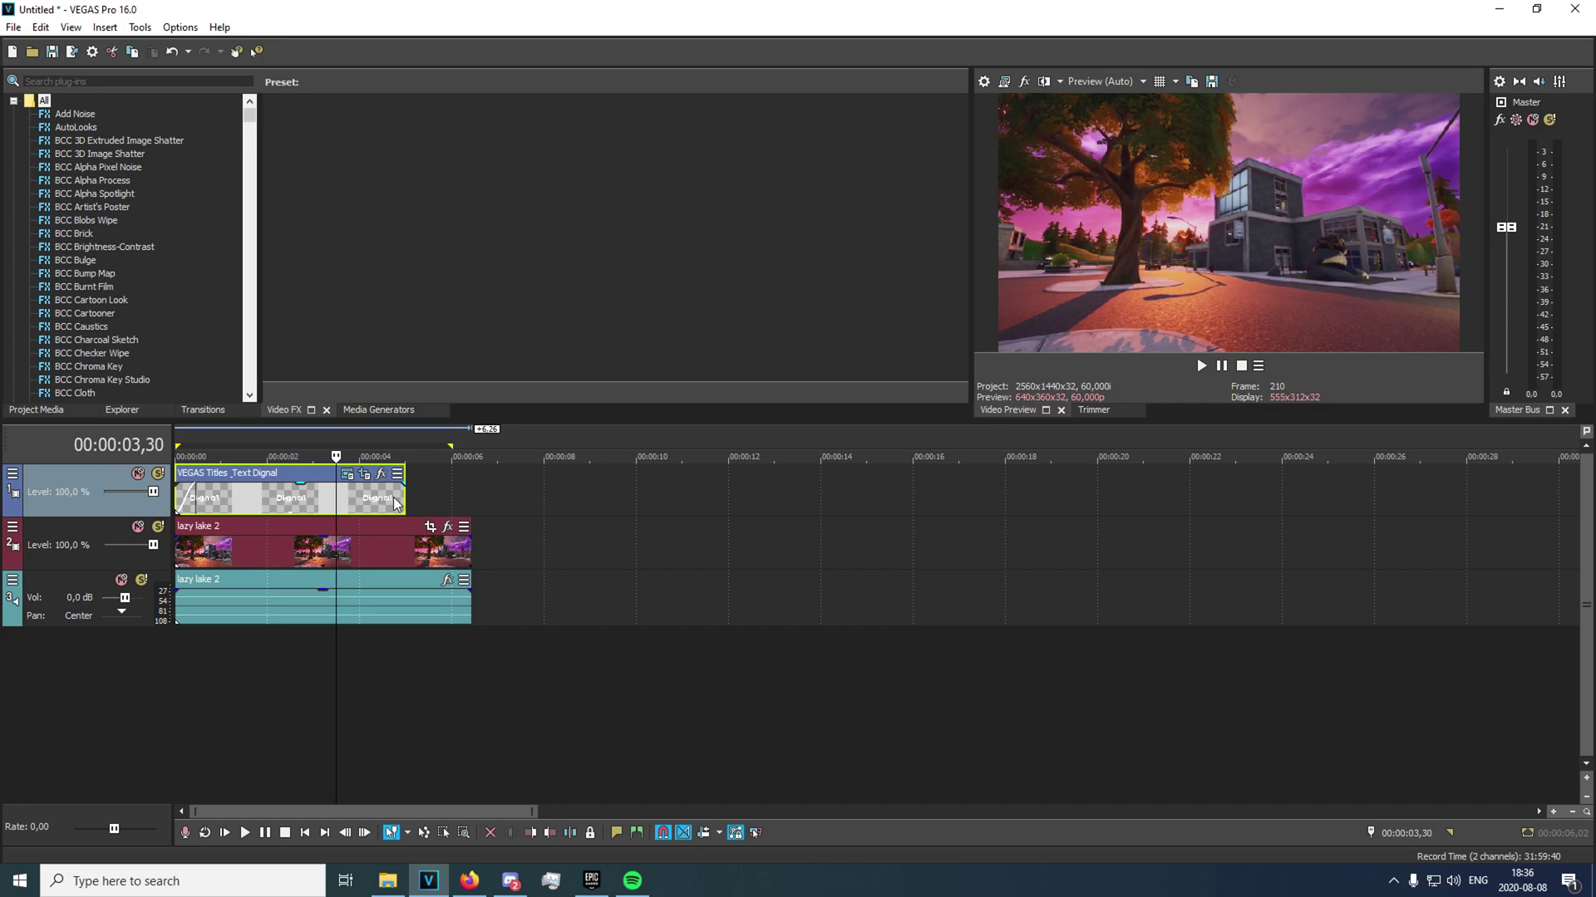
{"action": "left_click_drag", "start_coordinate": [405, 502], "coordinate": [1014, 548]}
- Insert a new video track and place it between the title track and the lazy lake 2 clip
{"action": "right_click", "coordinate": [513, 714]}
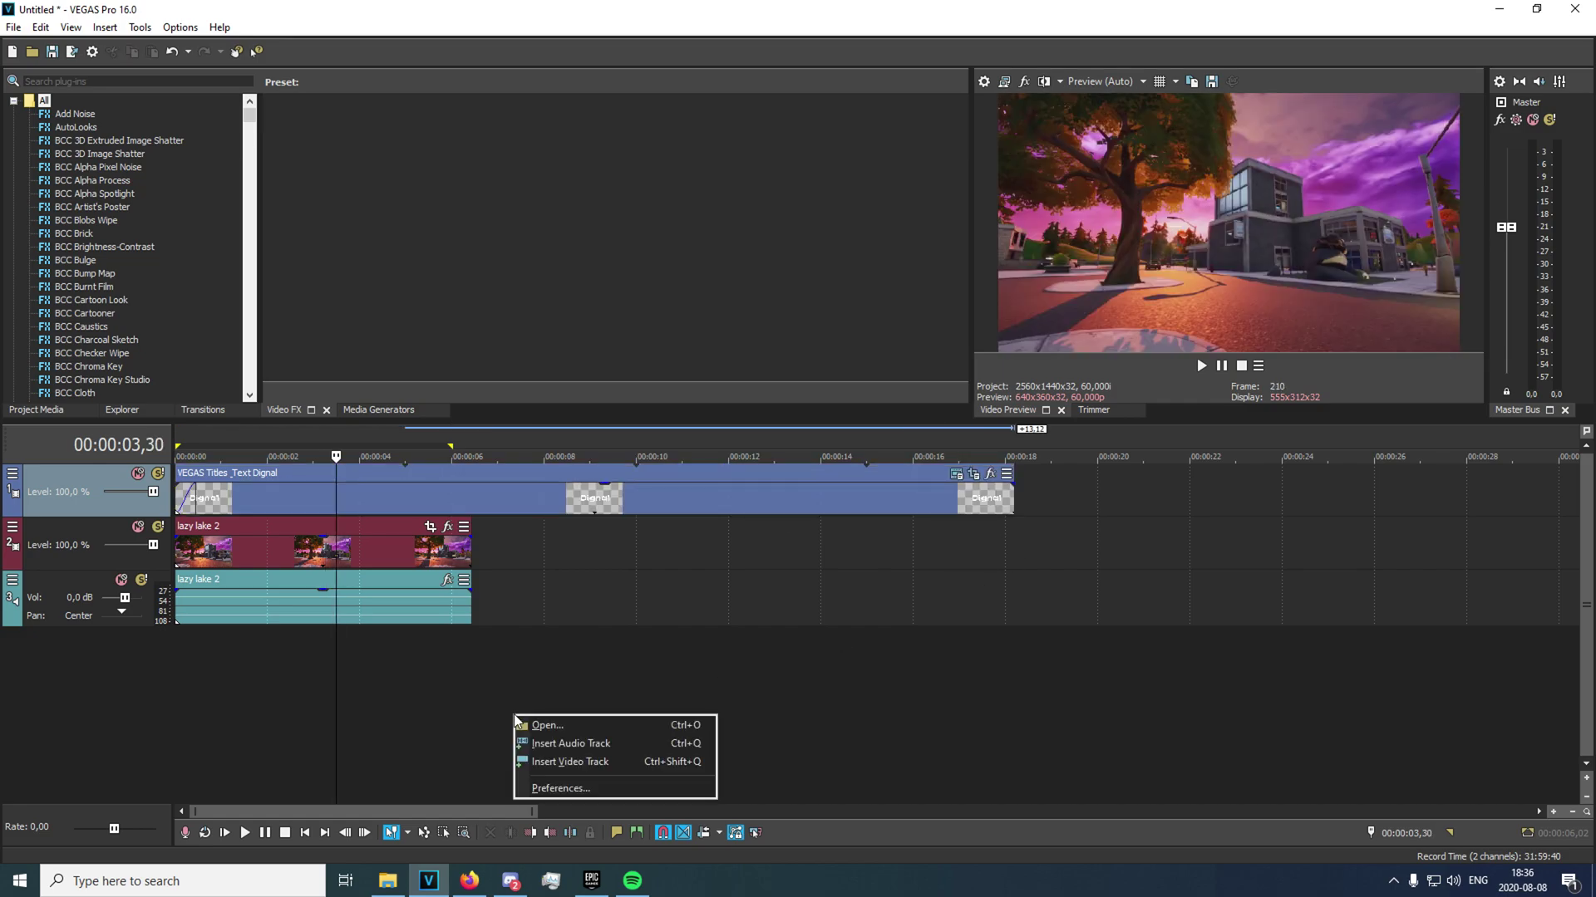
{"action": "left_click", "coordinate": [568, 759]}
{"action": "left_click_drag", "start_coordinate": [80, 541], "coordinate": [80, 492]}
- Insert text media on the new video track at 00:00:03,30, clear its sample text and set the font to KG HAPPY
{"action": "right_click", "coordinate": [333, 542]}
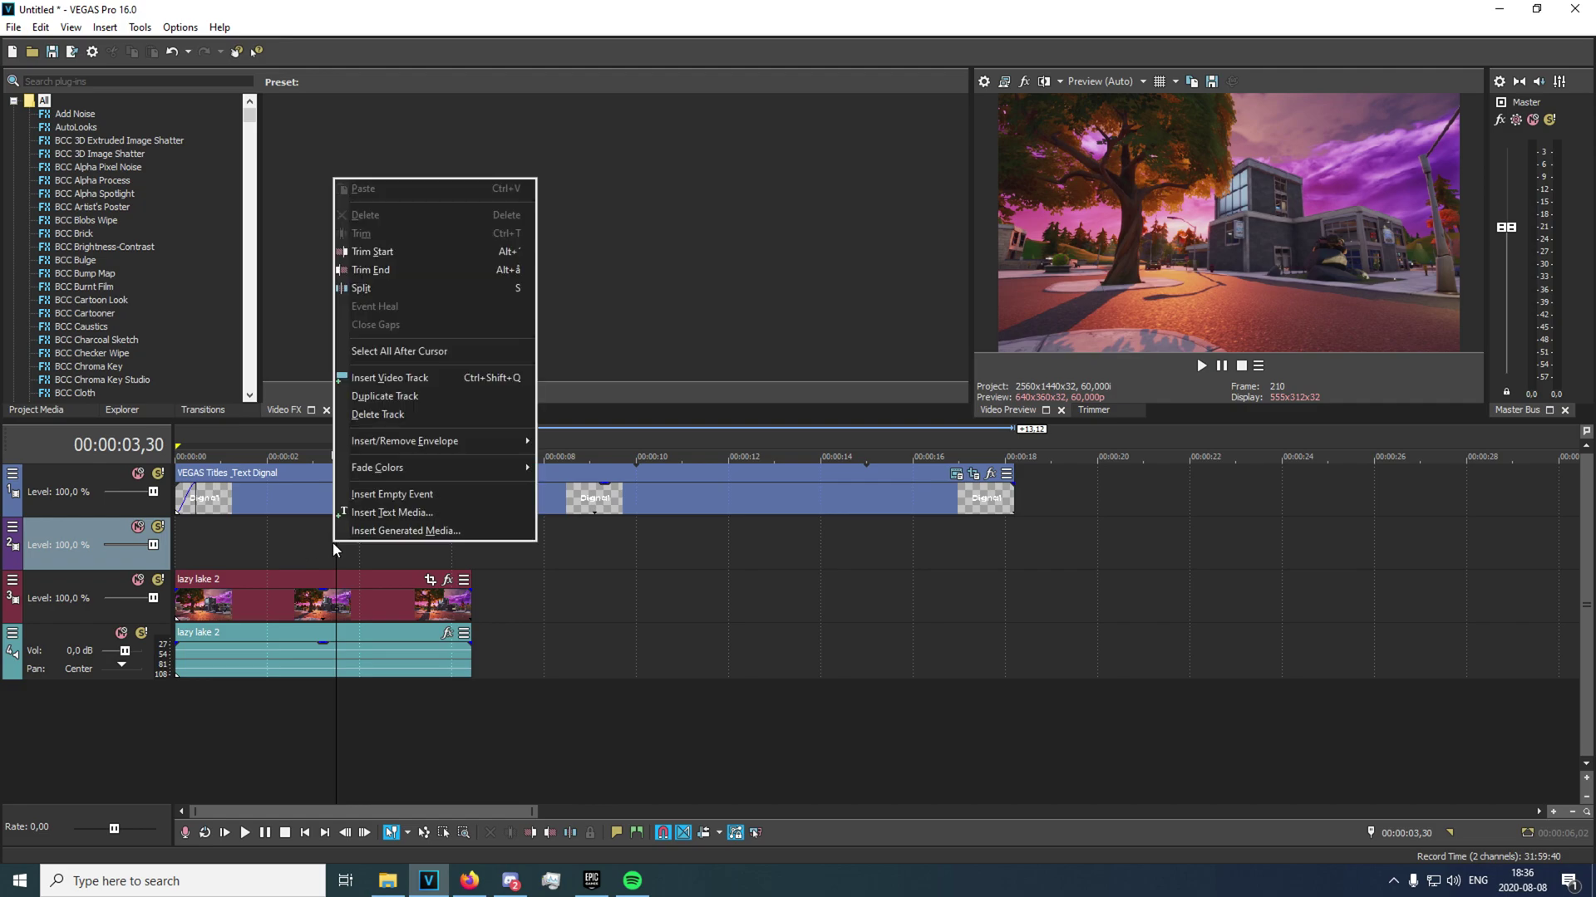
{"action": "left_click", "coordinate": [411, 517]}
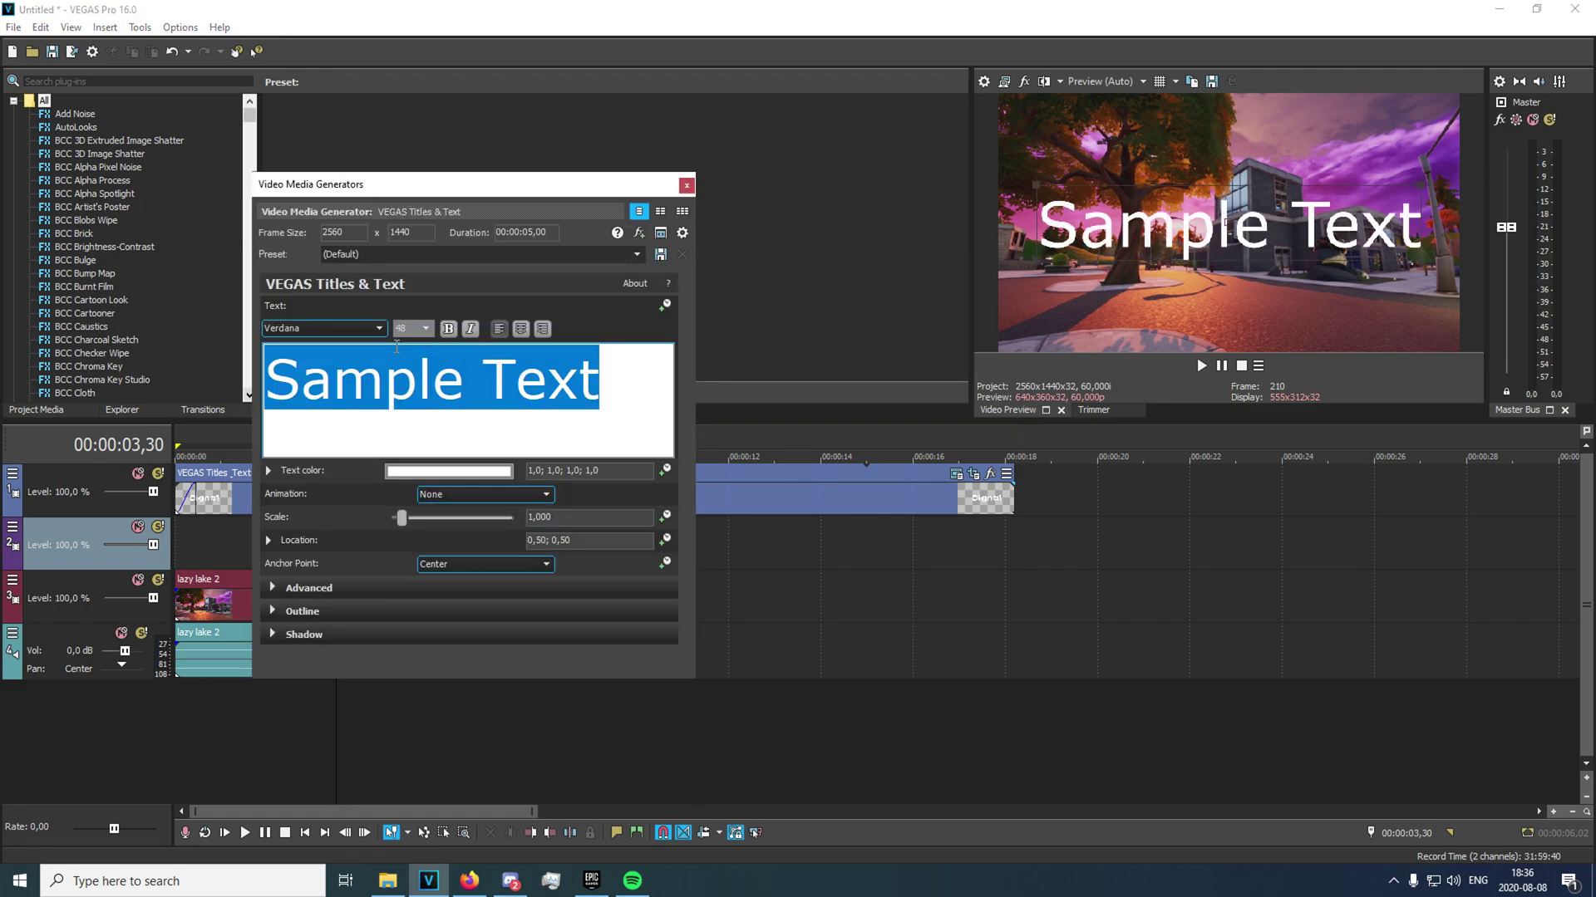
{"action": "key", "text": "BackSpace"}
{"action": "left_click", "coordinate": [377, 329]}
{"action": "key", "text": "k"}
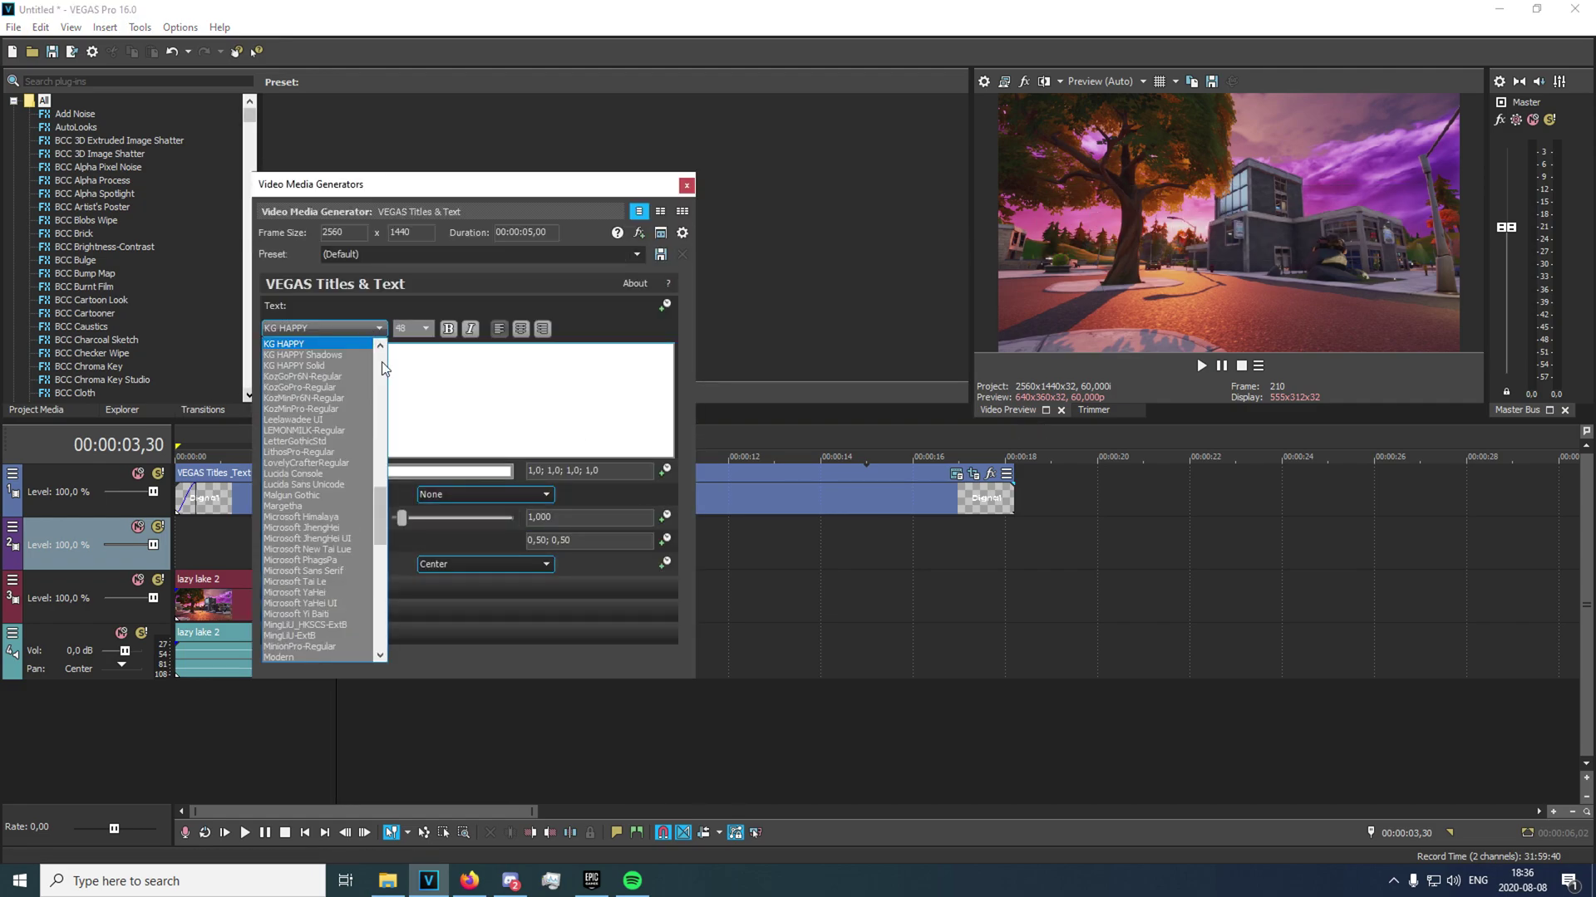
{"action": "left_click", "coordinate": [349, 356]}
- Enter "Highlights" as the text of the new title and close its media generator
{"action": "type", "text": "g"}
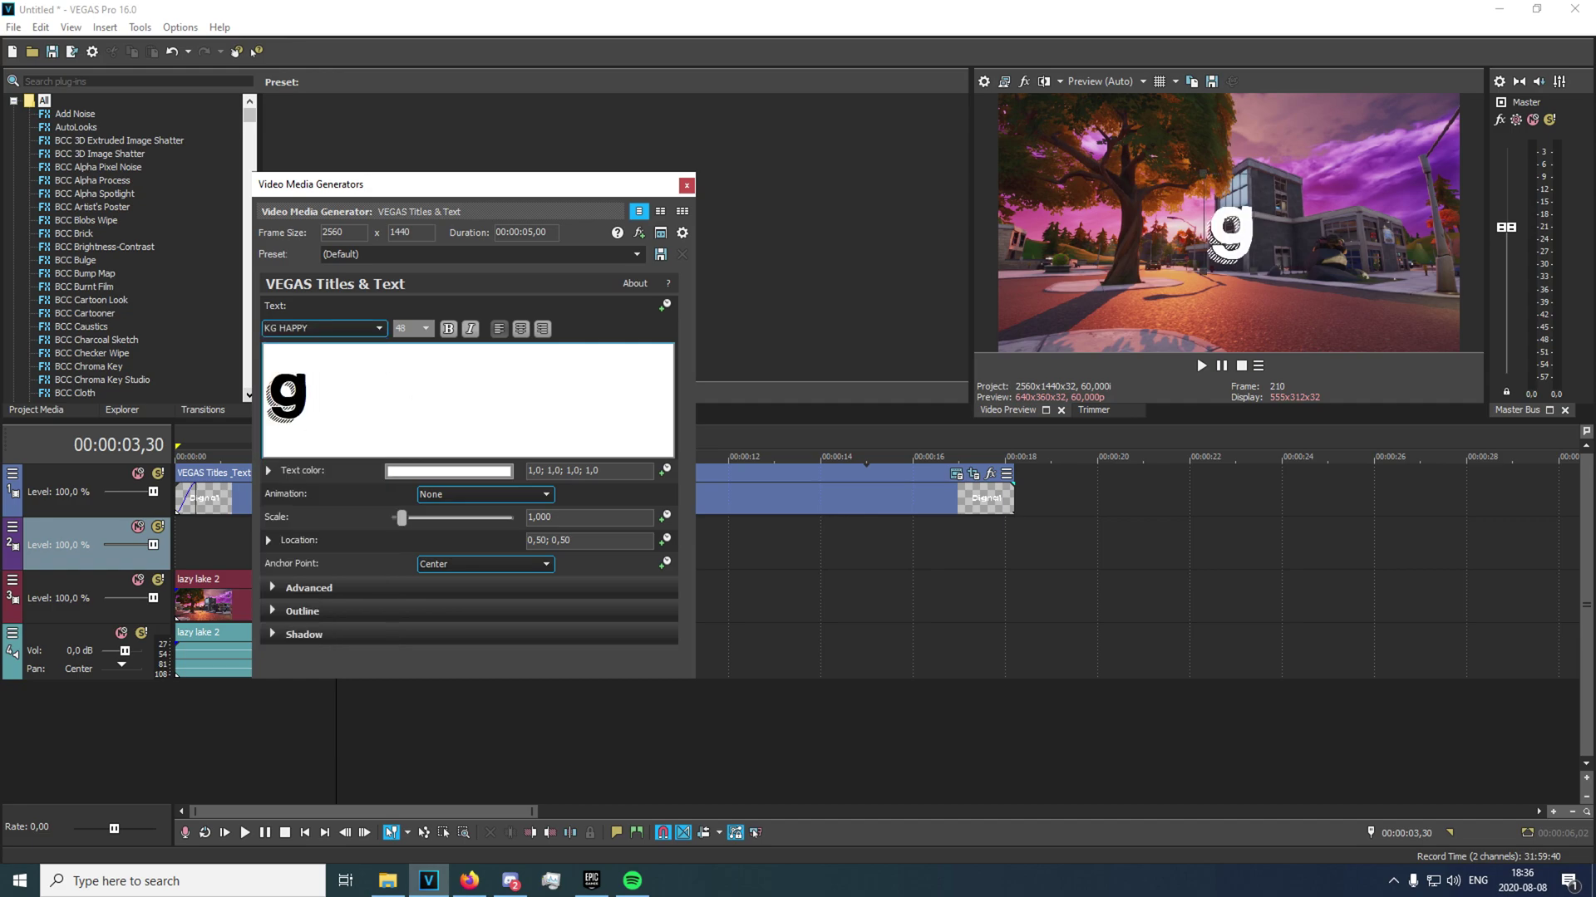
{"action": "key", "text": "BackSpace"}
{"action": "type", "text": "Highku"}
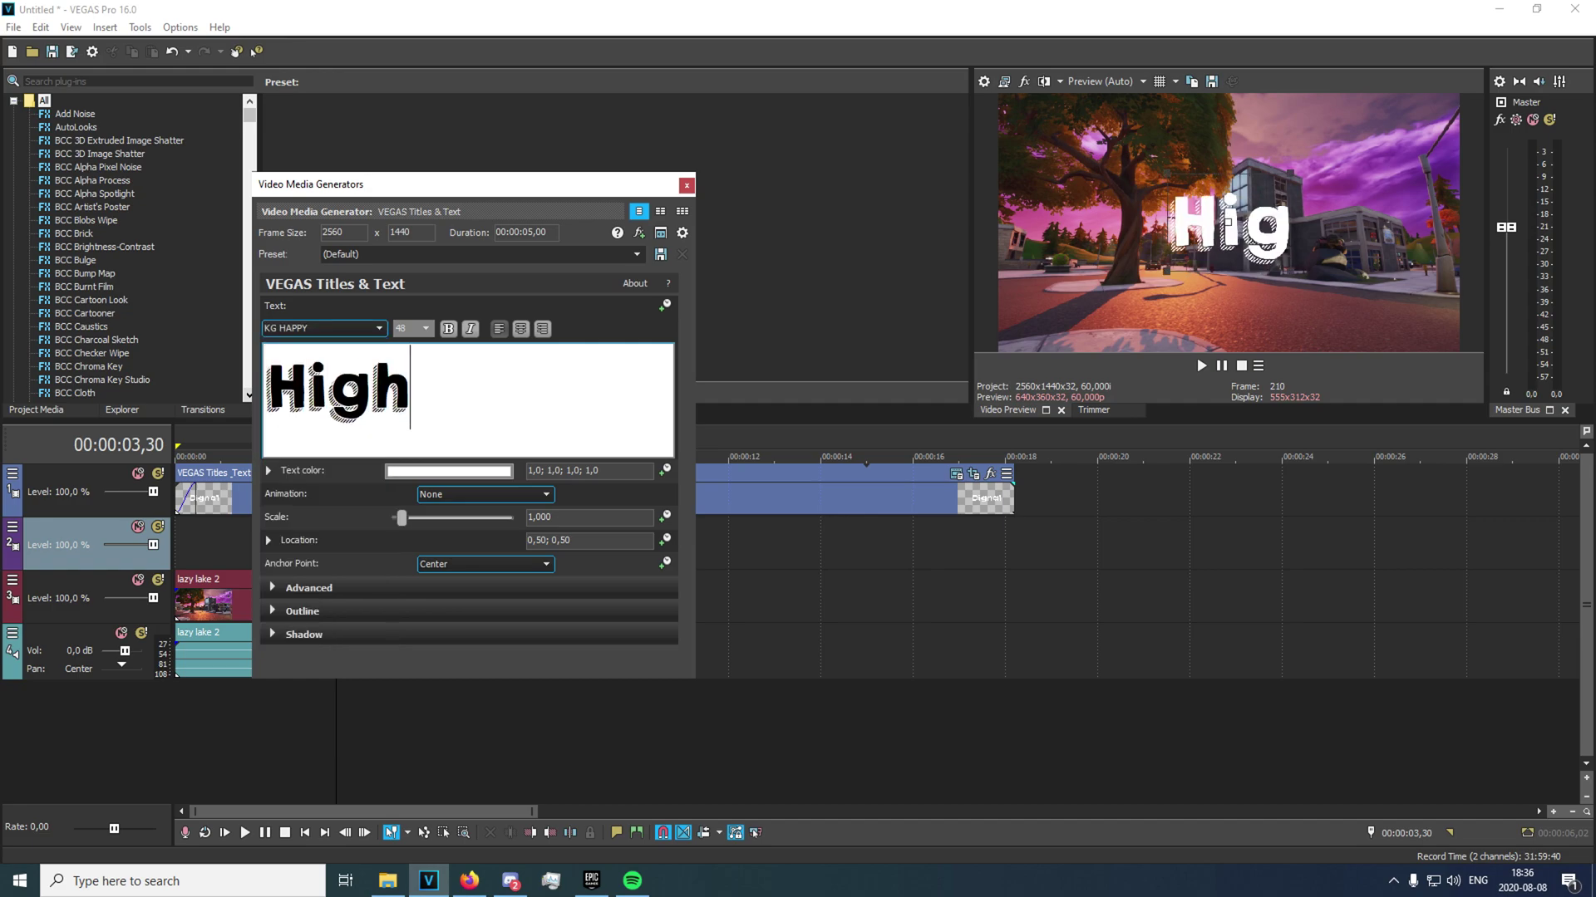
{"action": "key", "text": "BackSpace"}
{"action": "key", "text": "BackSpace"}
{"action": "type", "text": "lk"}
{"action": "key", "text": "BackSpace"}
{"action": "key", "text": "BackSpace"}
{"action": "key", "text": "BackSpace"}
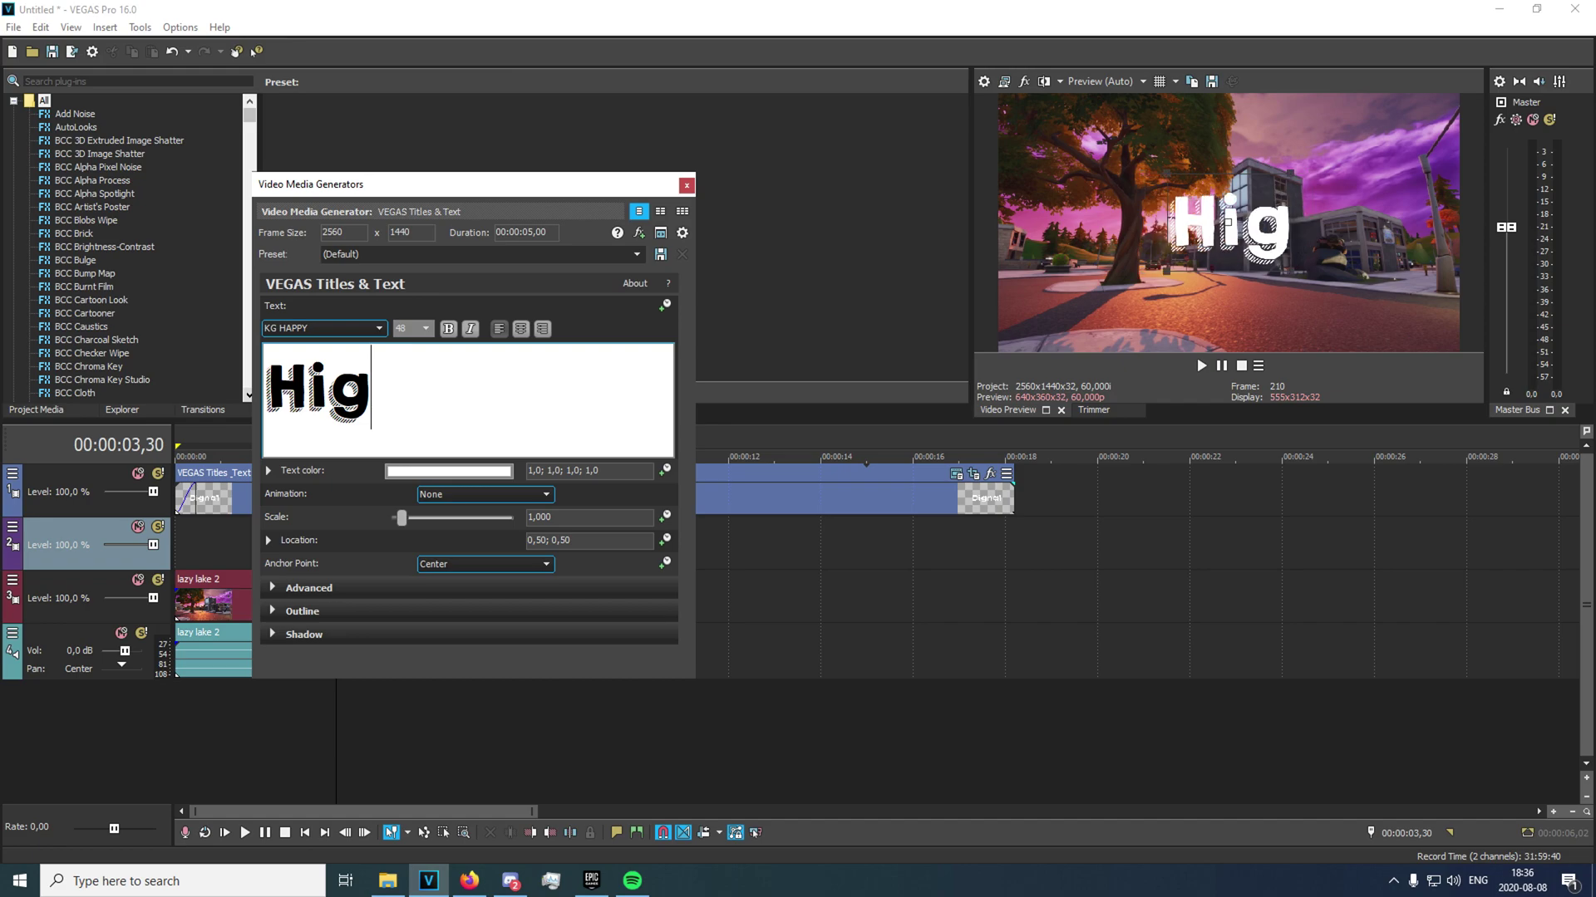
{"action": "type", "text": "hlights #"}
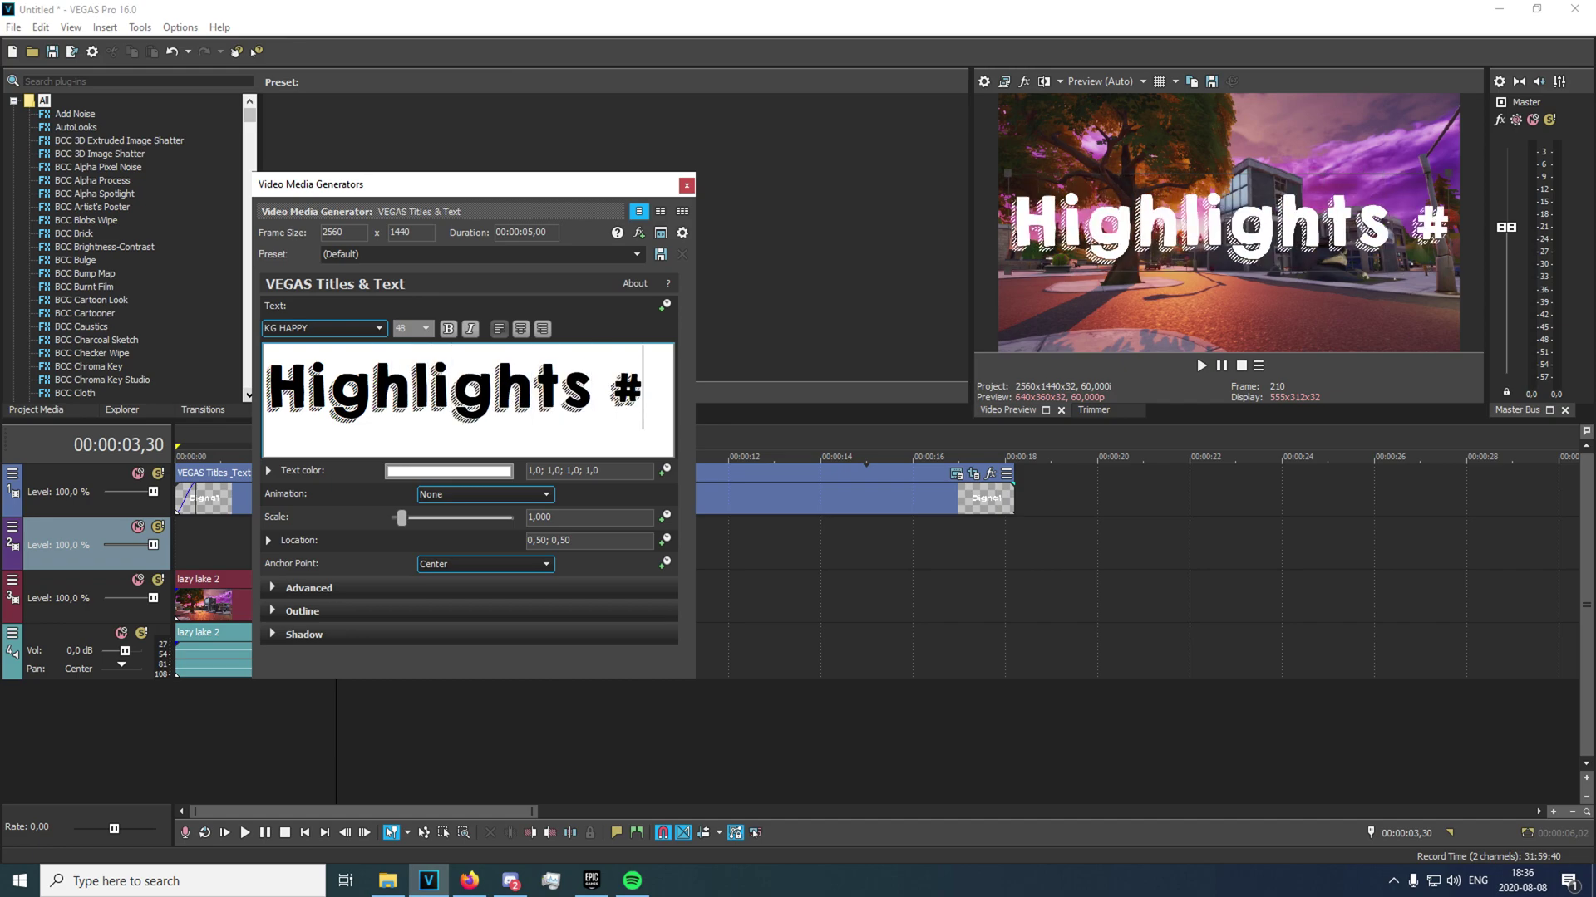
{"action": "key", "text": "BackSpace"}
{"action": "key", "text": "BackSpace"}
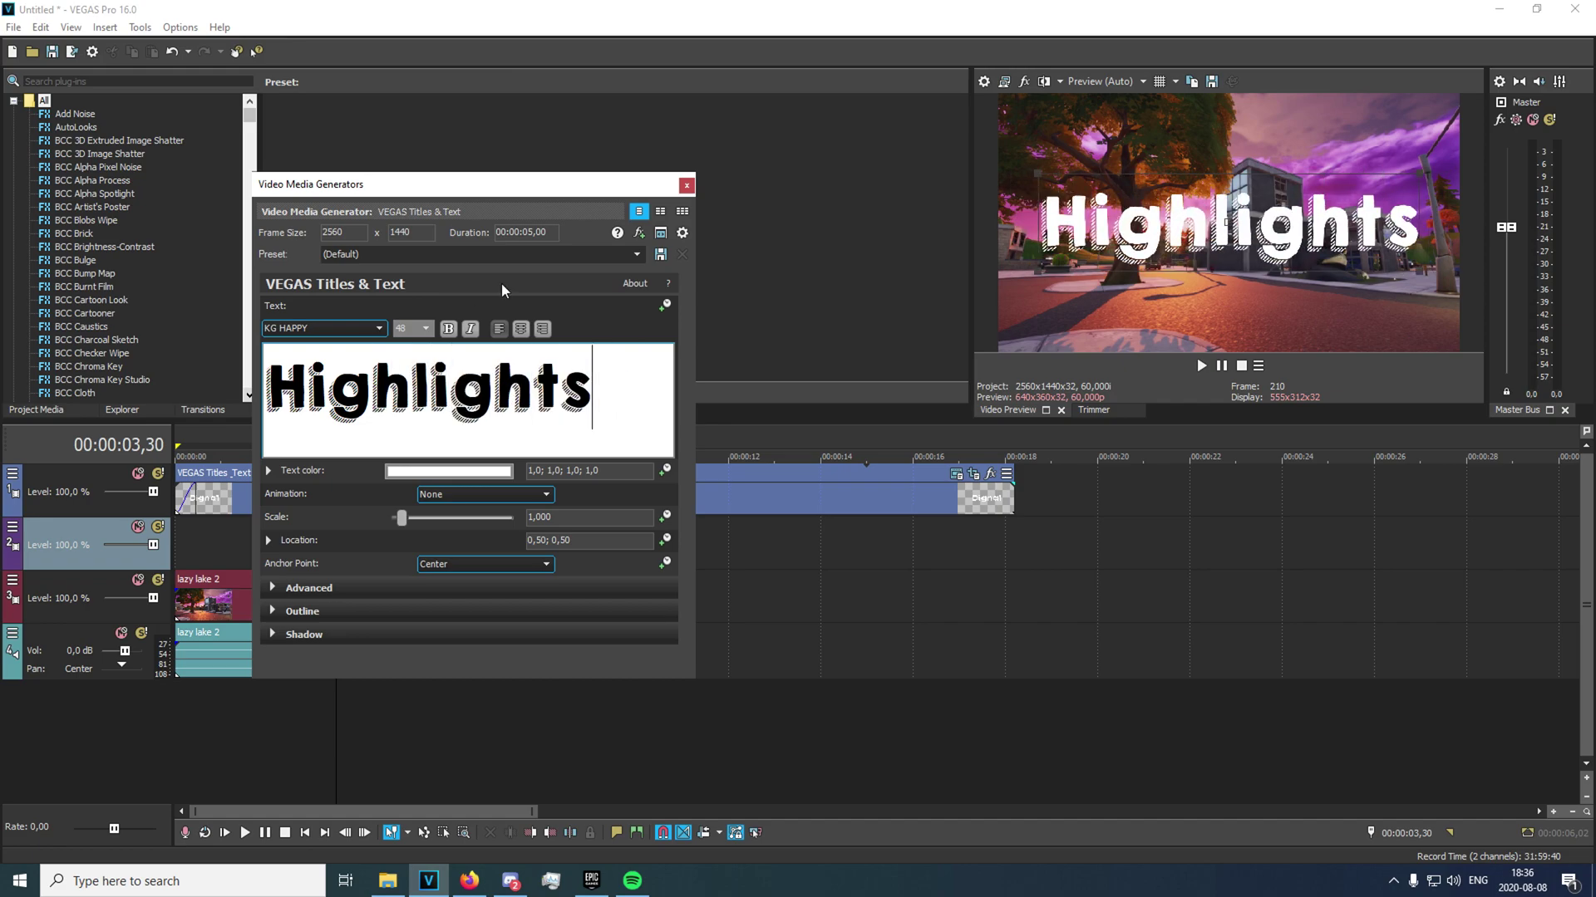
{"action": "left_click", "coordinate": [688, 187]}
- Give the Highlights title a short fade-in at its start and play it back from 00:00:02,31
{"action": "key", "text": "space"}
{"action": "key", "text": "space"}
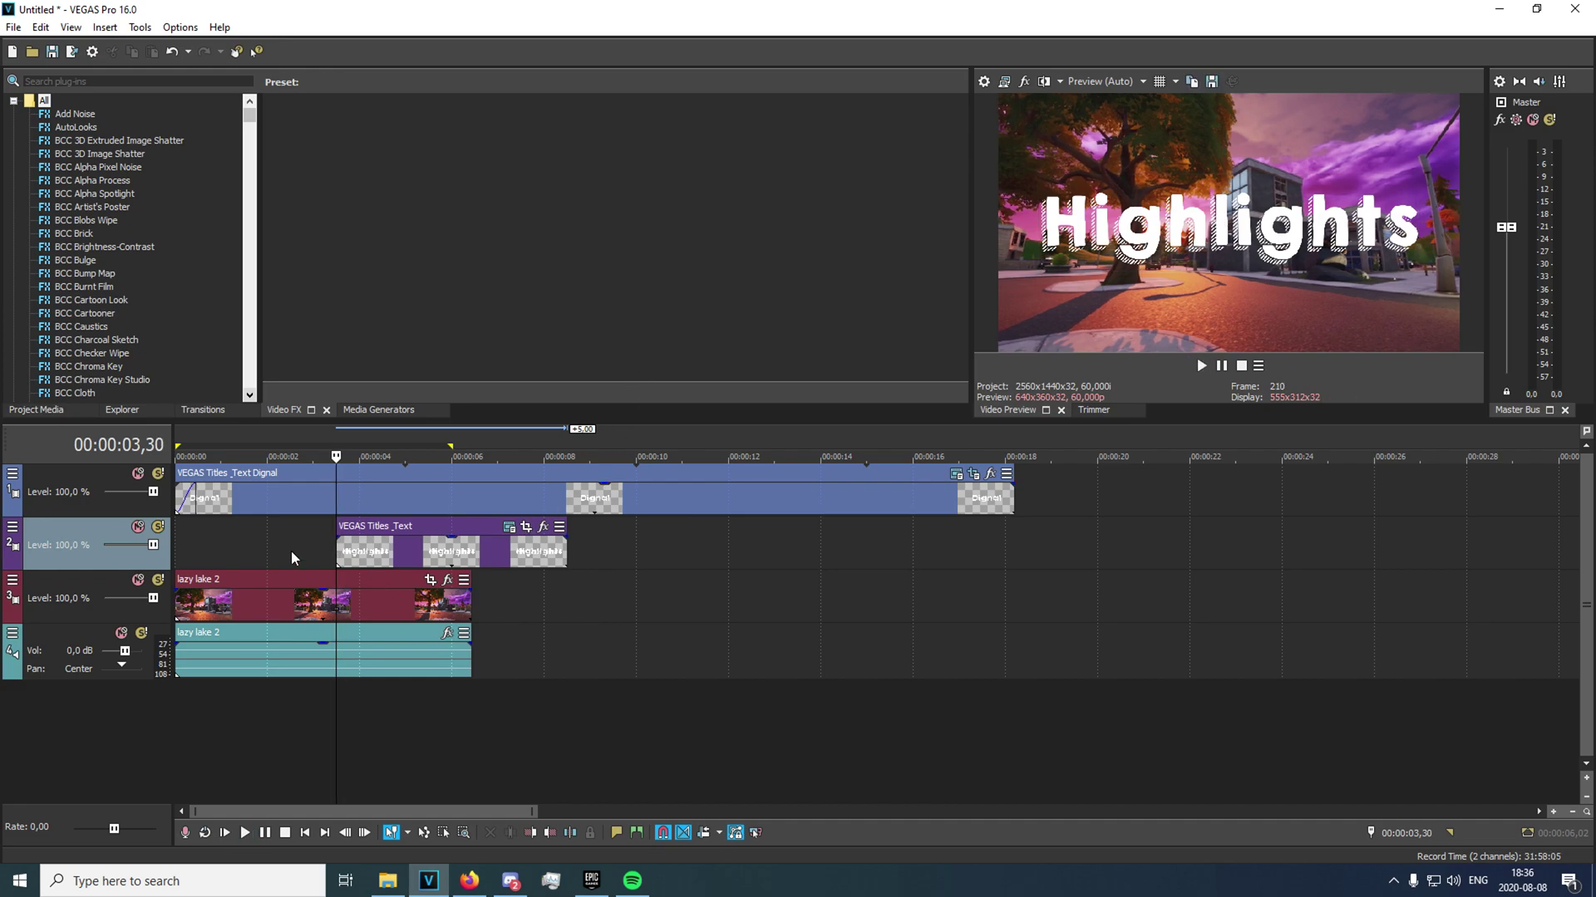
{"action": "left_click", "coordinate": [292, 551]}
{"action": "key", "text": "space"}
{"action": "key", "text": "space"}
{"action": "left_click", "coordinate": [354, 555]}
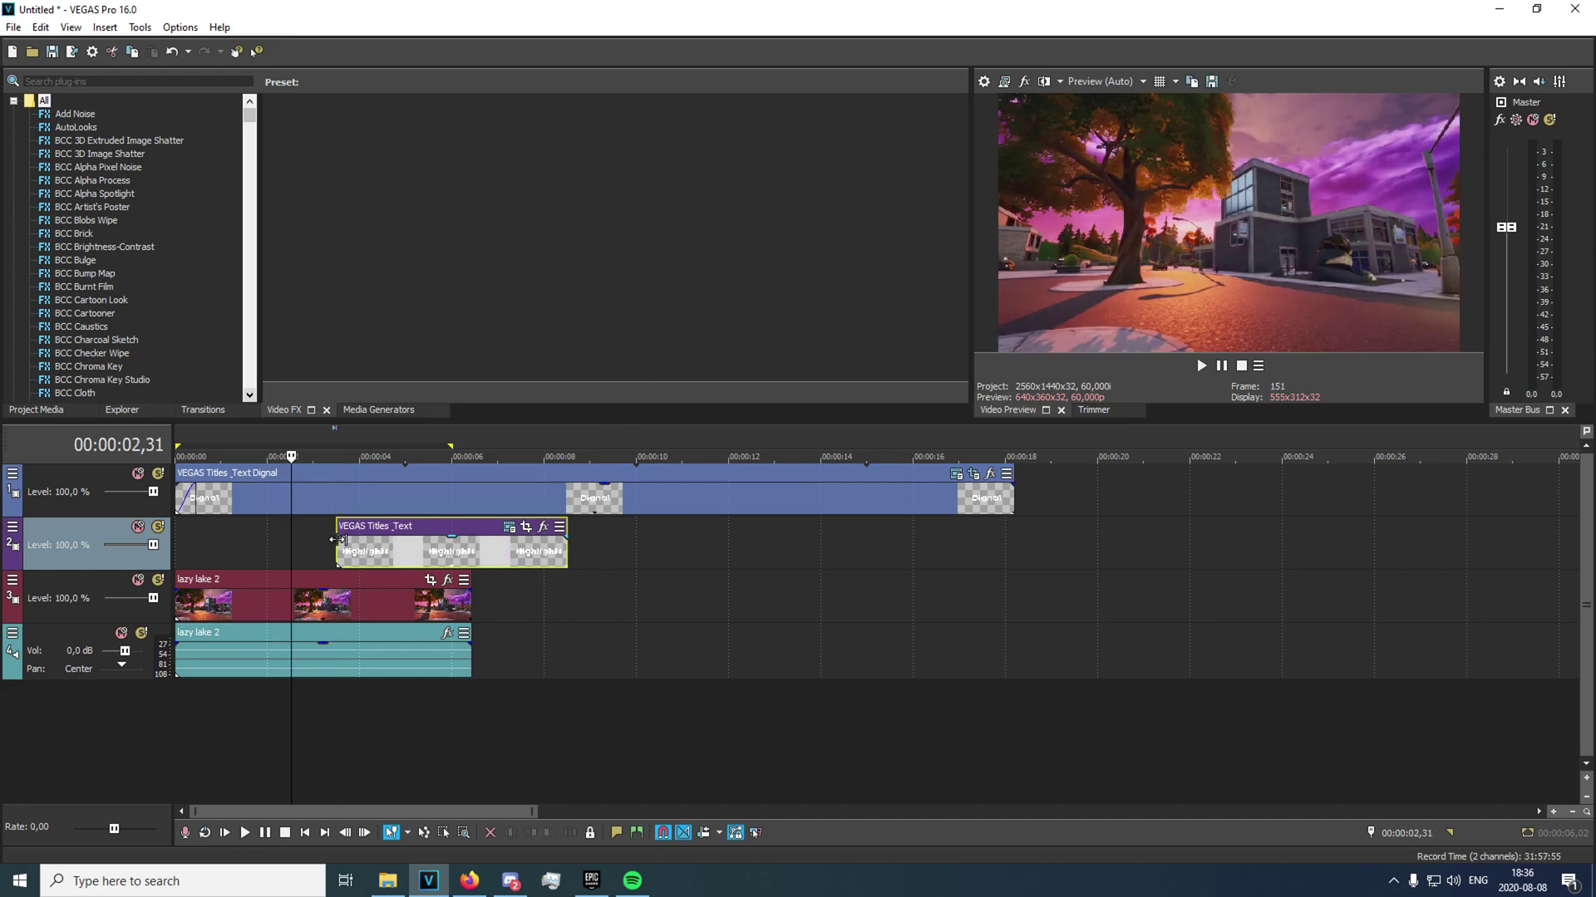
{"action": "key", "text": "space"}
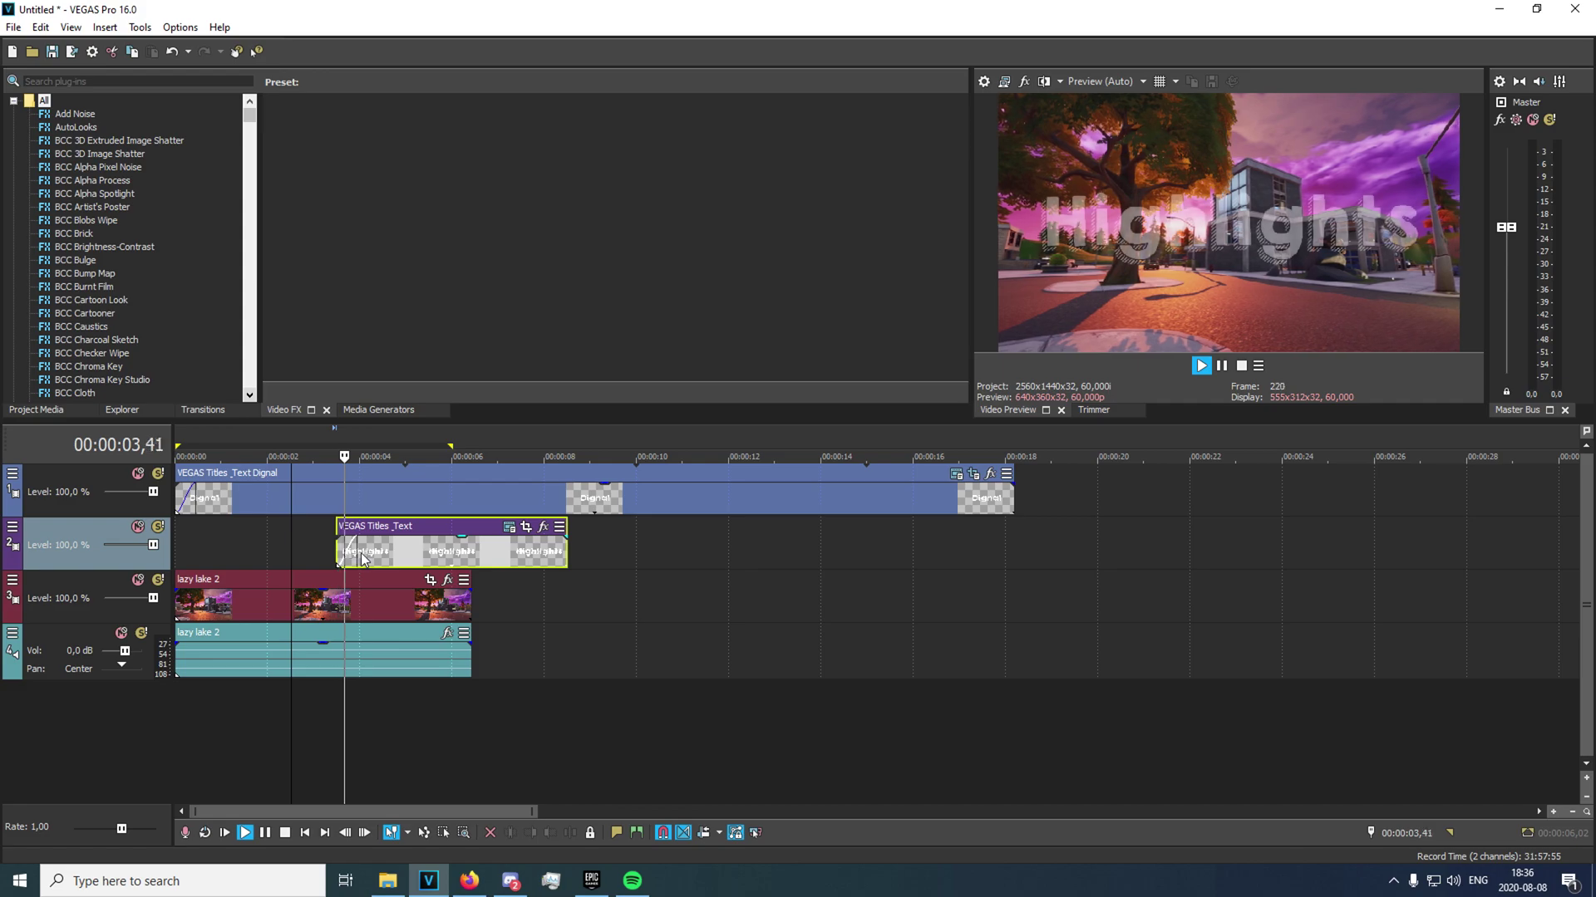
{"action": "key", "text": "space"}
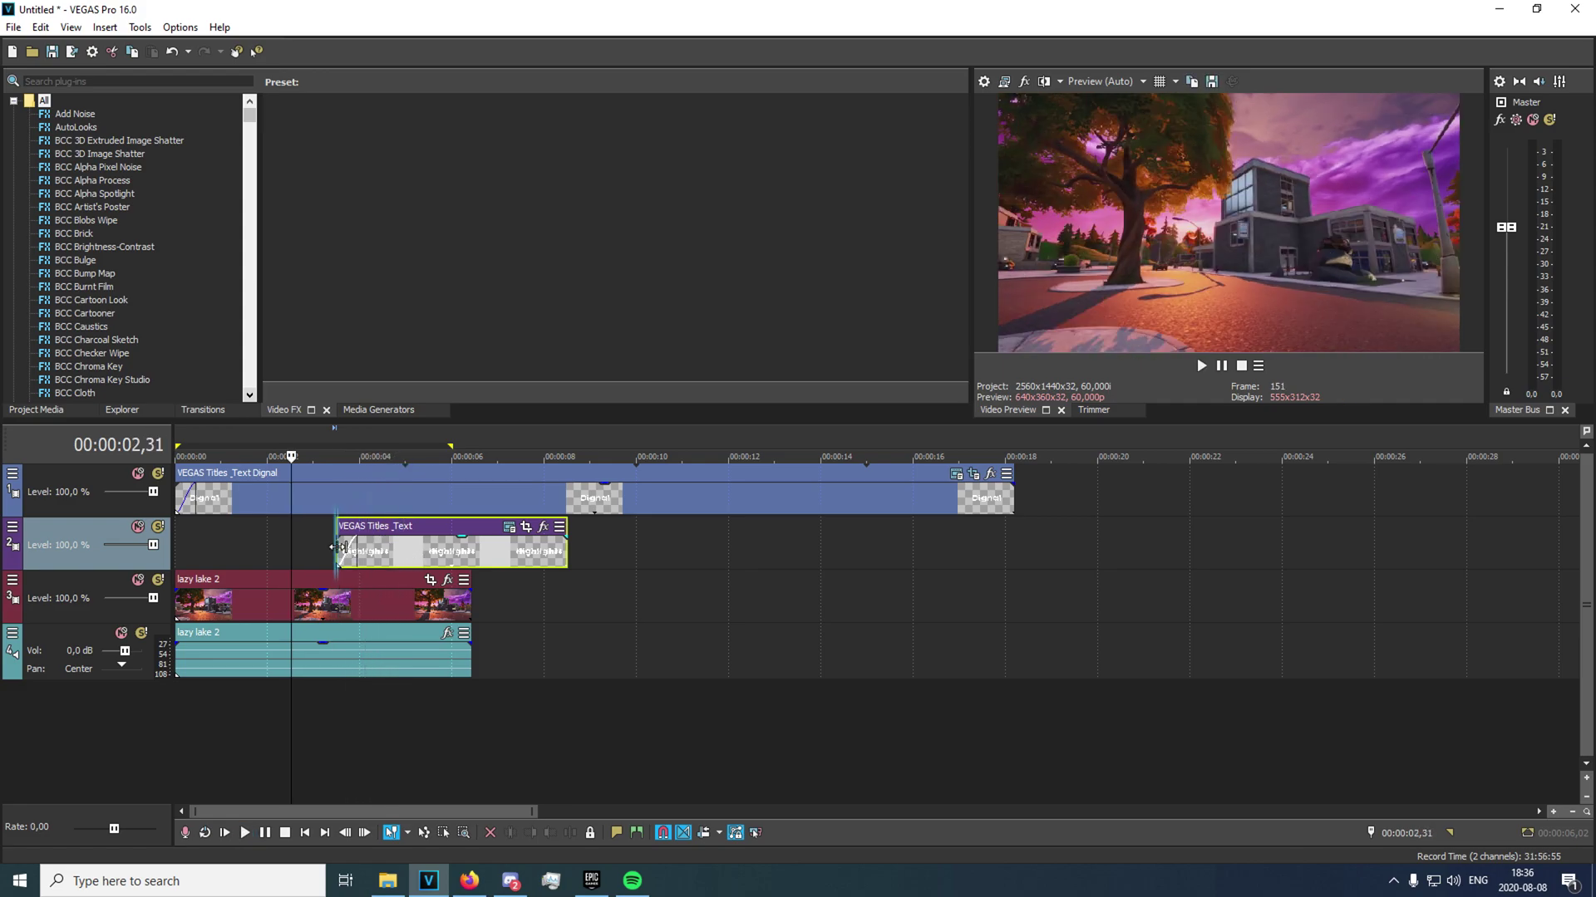
- Place the timeline cursor at 00:00:05,00 within the Highlights title event
{"action": "left_click", "coordinate": [357, 548]}
{"action": "left_click", "coordinate": [358, 549]}
{"action": "left_click", "coordinate": [403, 553]}
{"action": "left_click", "coordinate": [414, 555]}
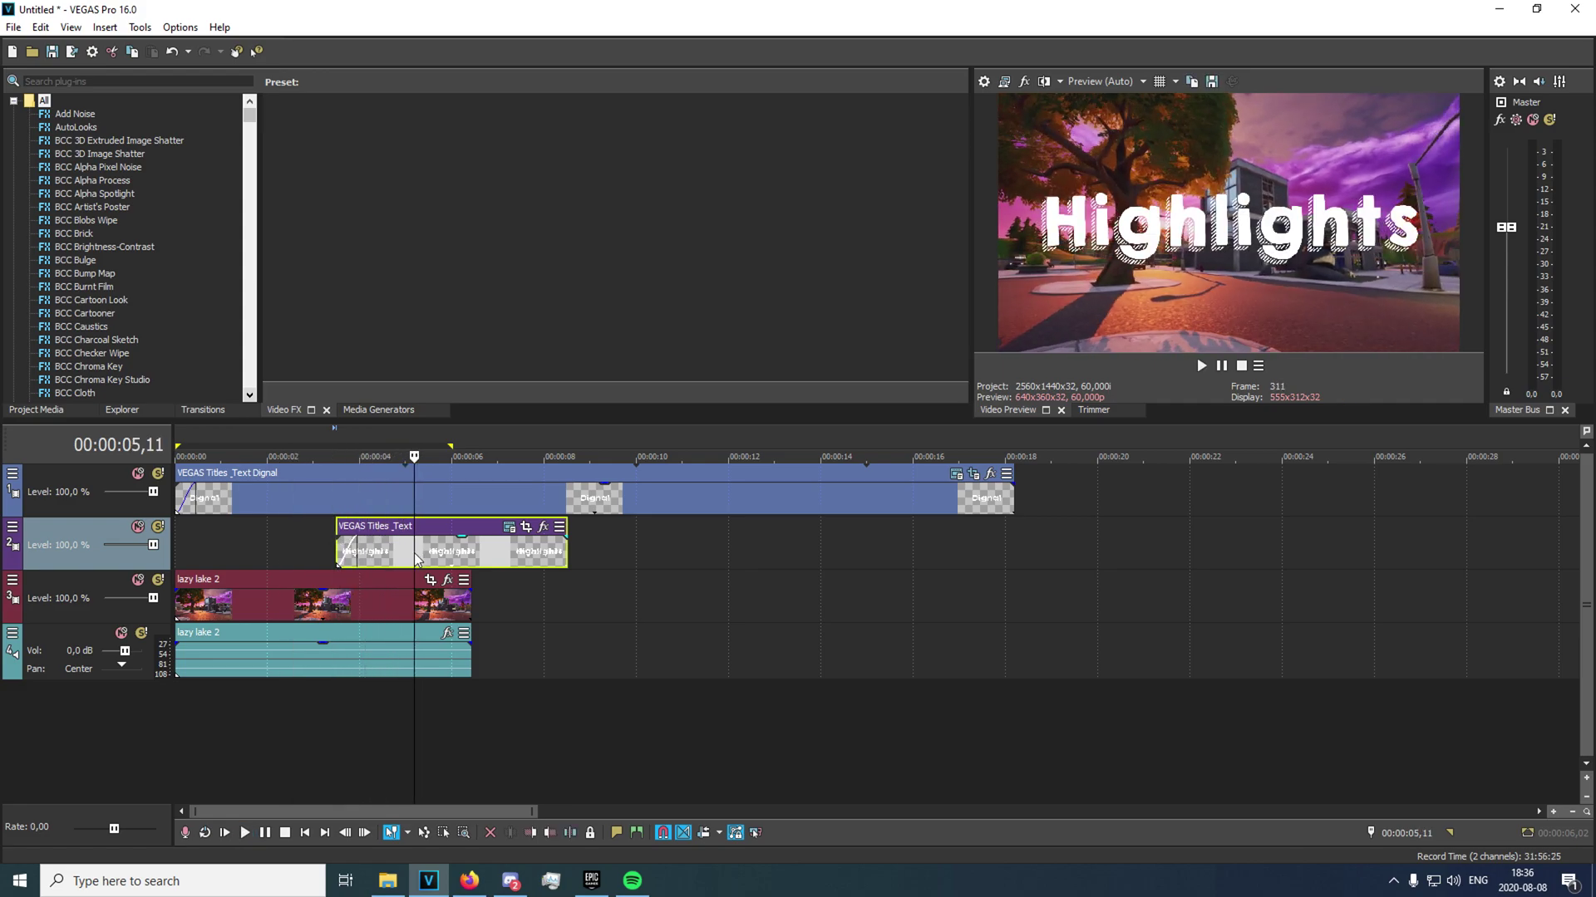
{"action": "left_click_drag", "start_coordinate": [414, 555], "coordinate": [413, 555]}
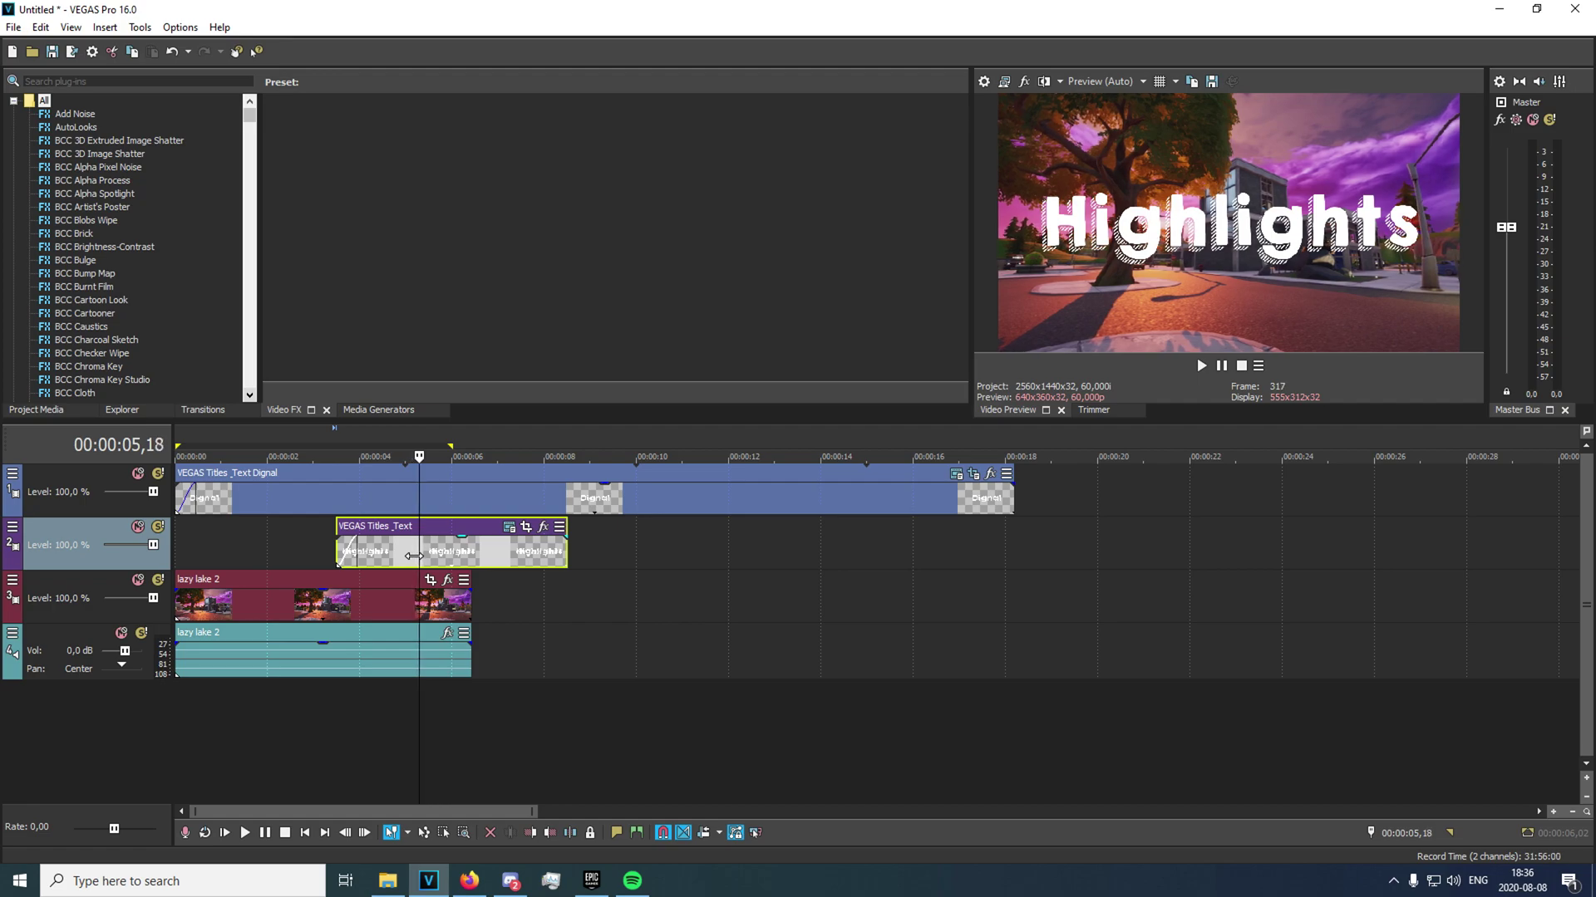
{"action": "left_click", "coordinate": [411, 559]}
{"action": "key", "text": "Left"}
{"action": "key", "text": "Left"}
{"action": "key", "text": "Left"}
{"action": "key", "text": "Left"}
{"action": "key", "text": "Left"}
{"action": "key", "text": "Left"}
{"action": "key", "text": "Left"}
{"action": "key", "text": "Left"}
{"action": "key", "text": "Left"}
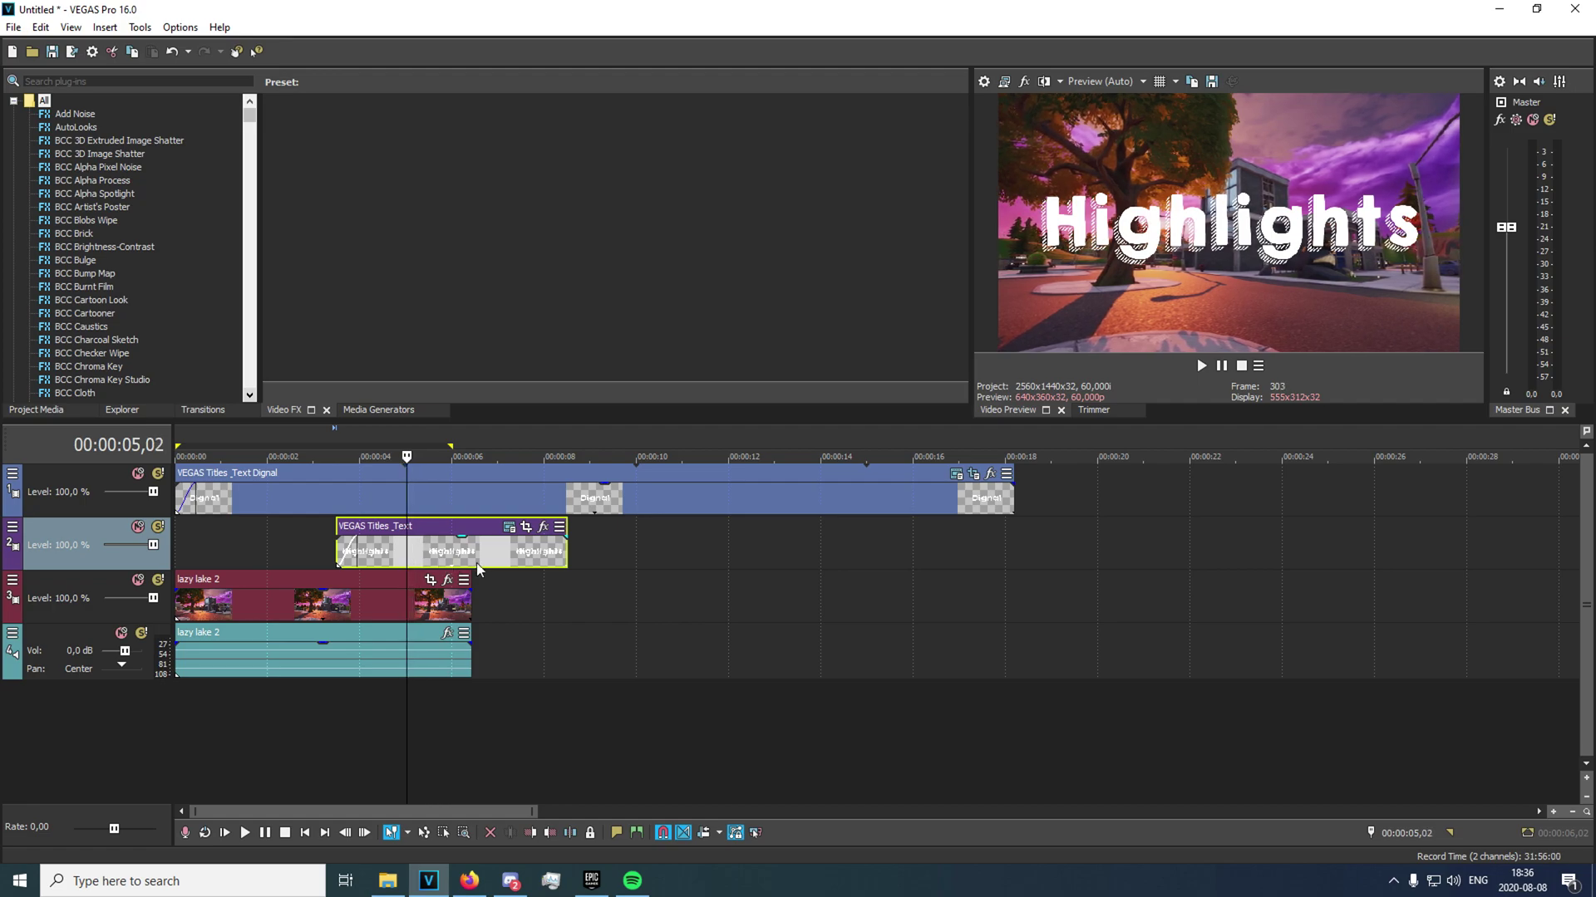
{"action": "key", "text": "Right"}
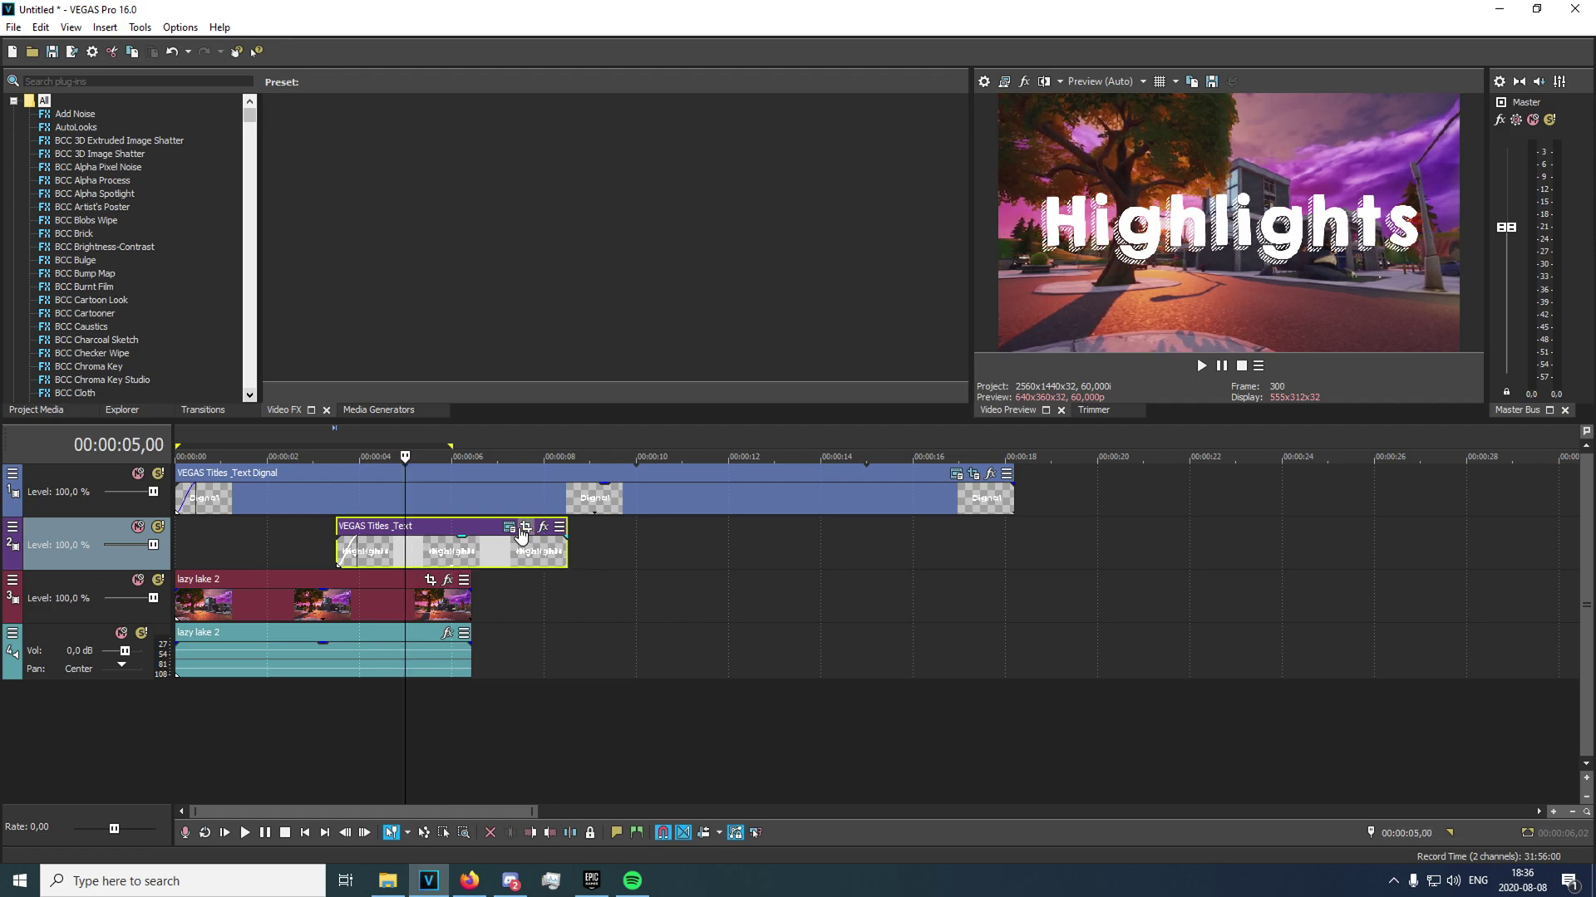
- Keyframe the Highlights title's Pan/Crop at 00:00:01,30 and shrink its frame to a tiny area inside a letter at 00:00:02,00
{"action": "left_click", "coordinate": [525, 527]}
{"action": "left_click", "coordinate": [358, 747]}
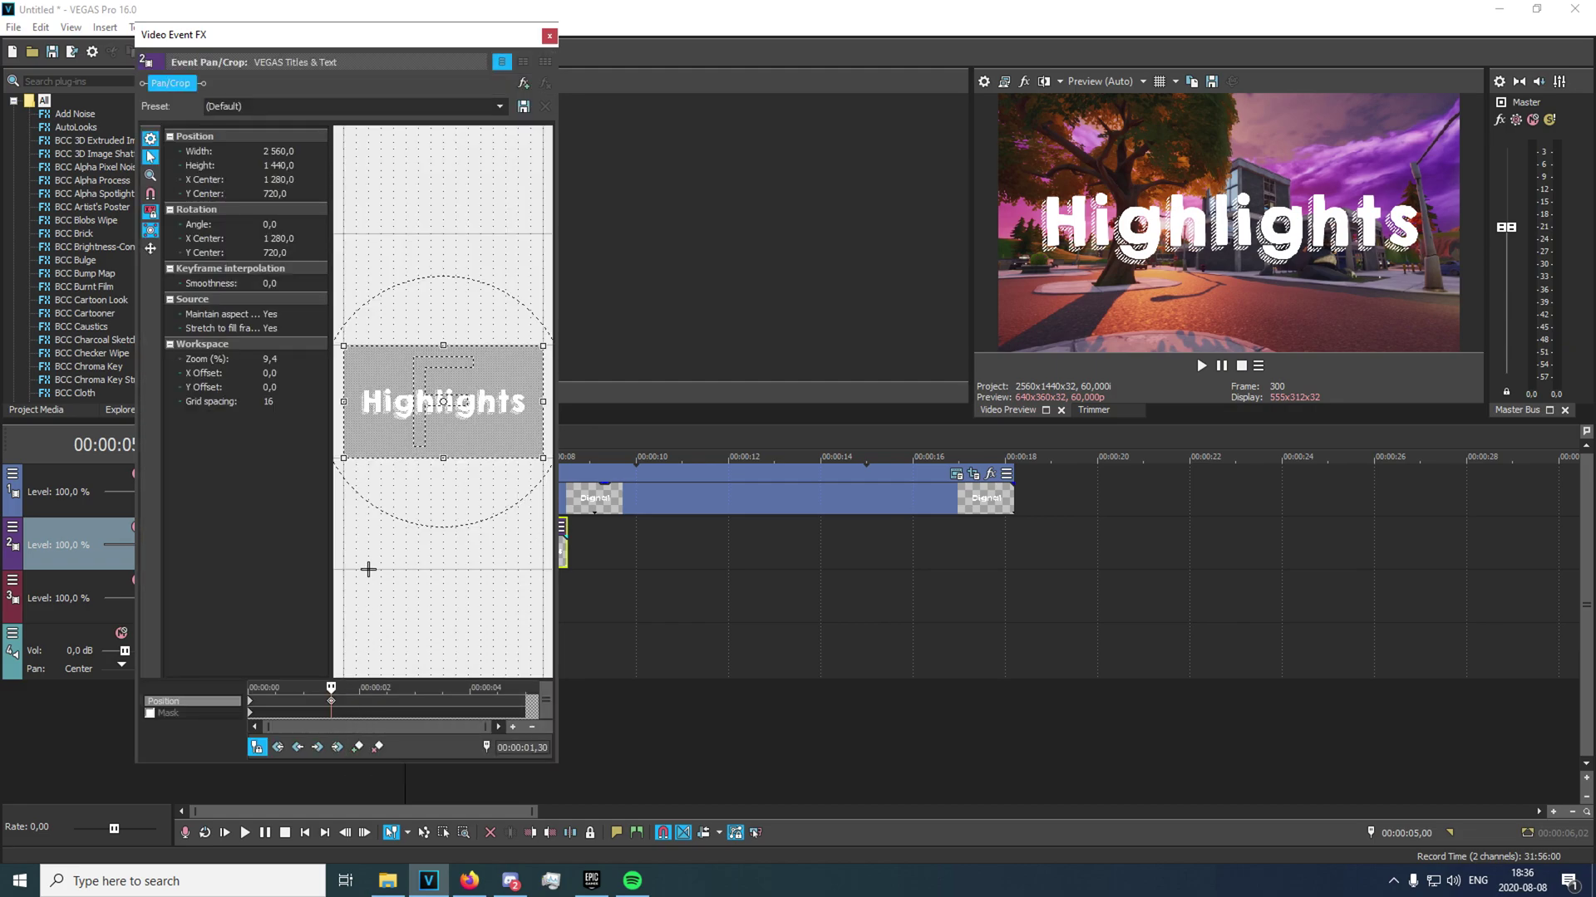
{"action": "left_click_drag", "start_coordinate": [391, 37], "coordinate": [750, 74]}
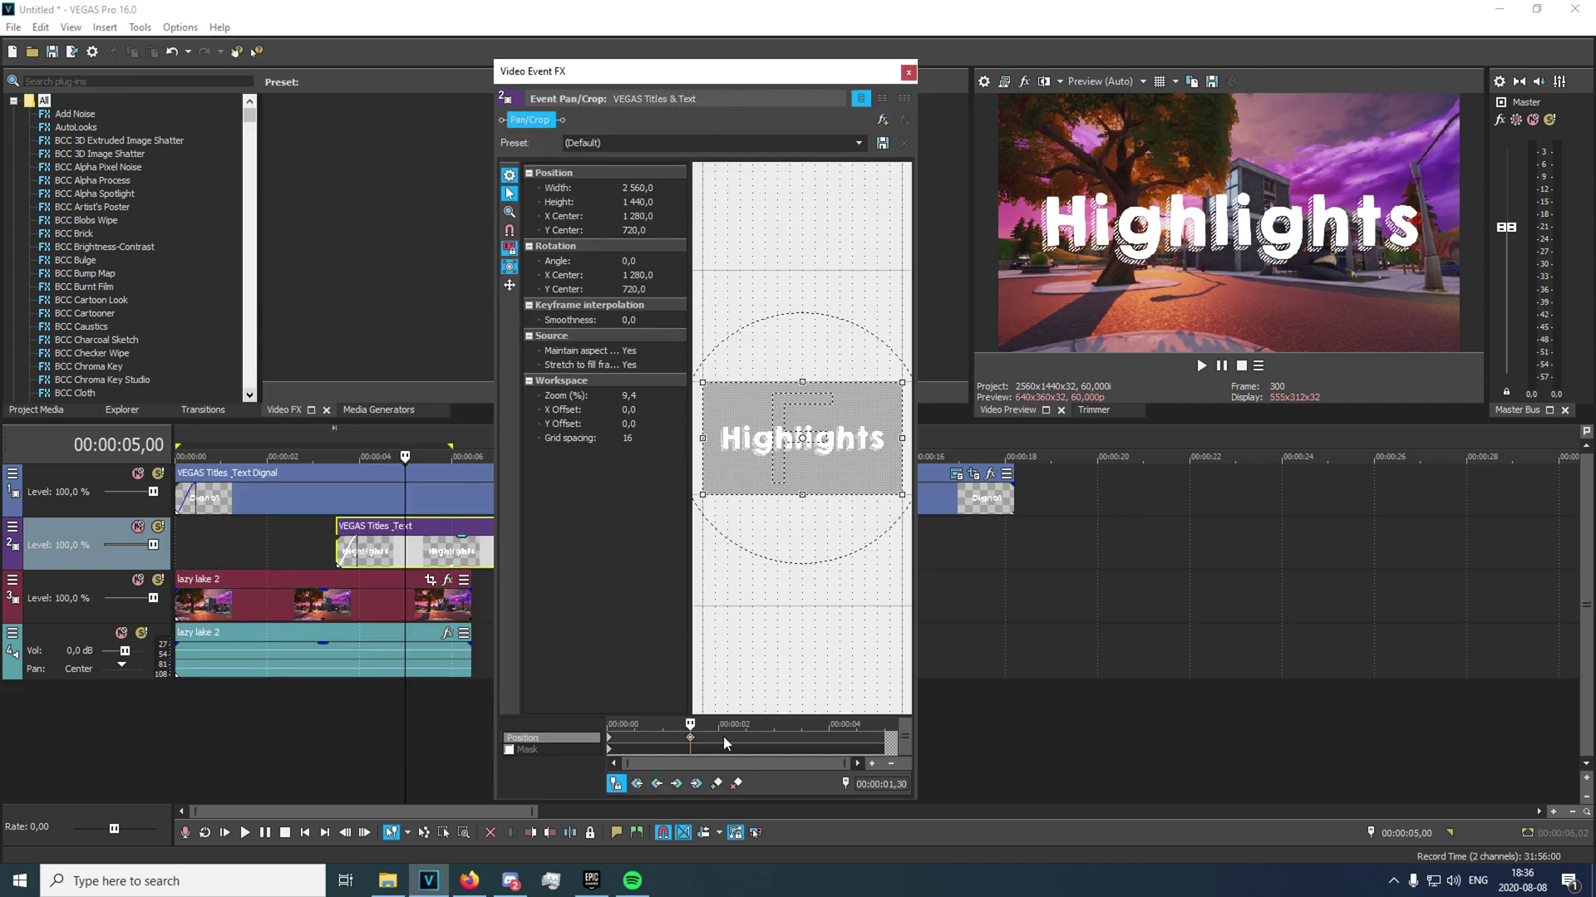
{"action": "left_click_drag", "start_coordinate": [703, 736], "coordinate": [710, 737]}
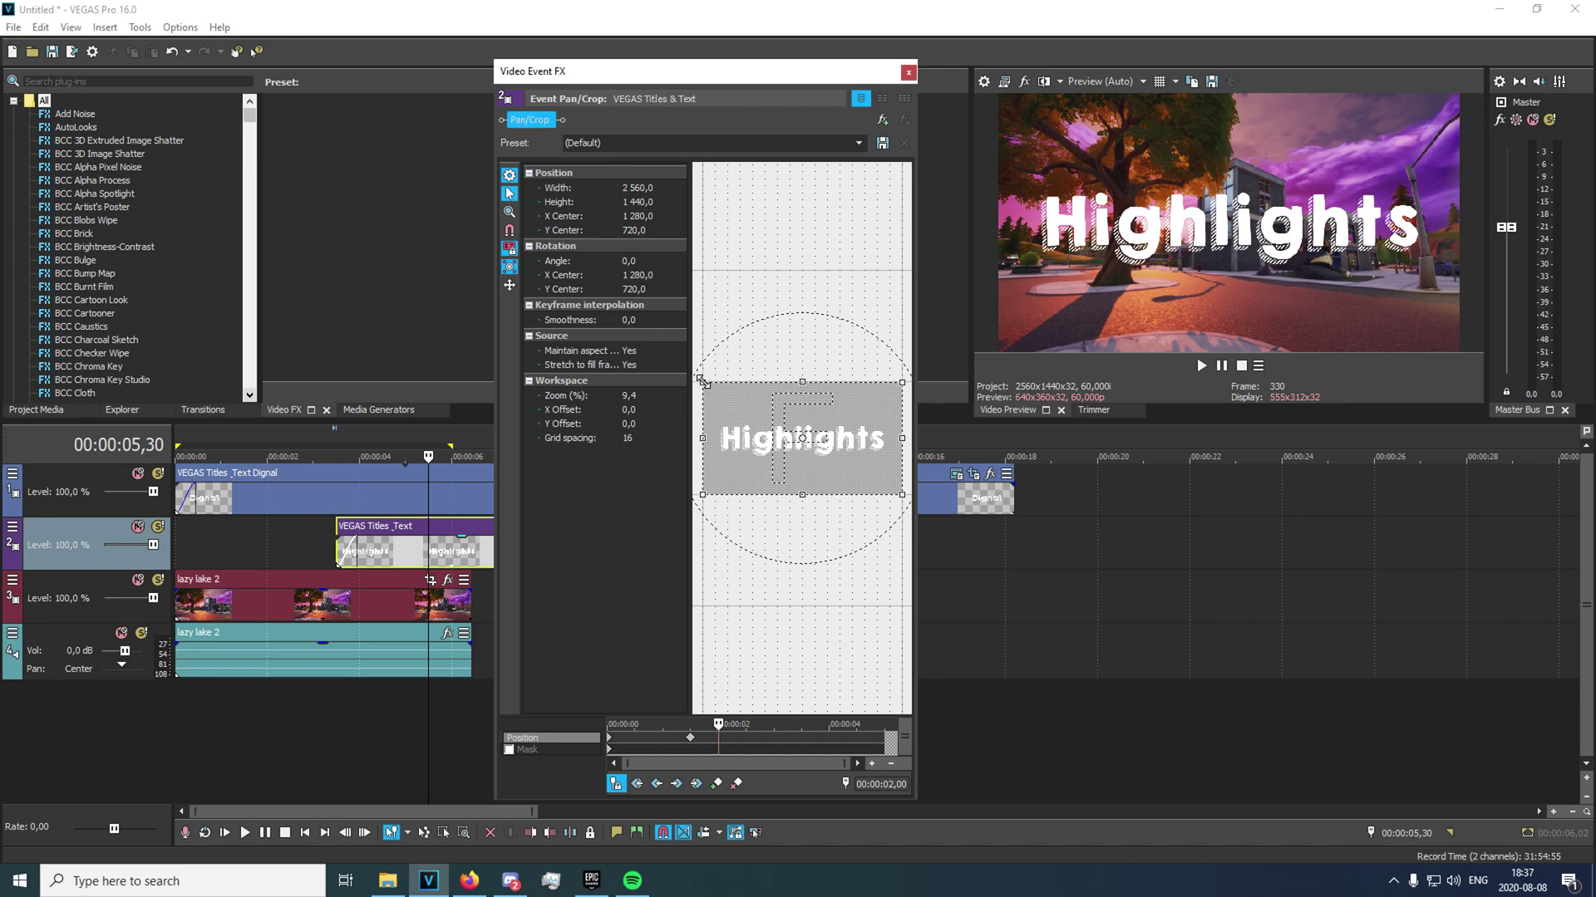
{"action": "left_click_drag", "start_coordinate": [702, 381], "coordinate": [825, 445]}
{"action": "scroll", "coordinate": [827, 444], "scroll_direction": "up", "scroll_amount": 7}
{"action": "left_click_drag", "start_coordinate": [734, 408], "coordinate": [763, 437]}
{"action": "left_click", "coordinate": [908, 72]}
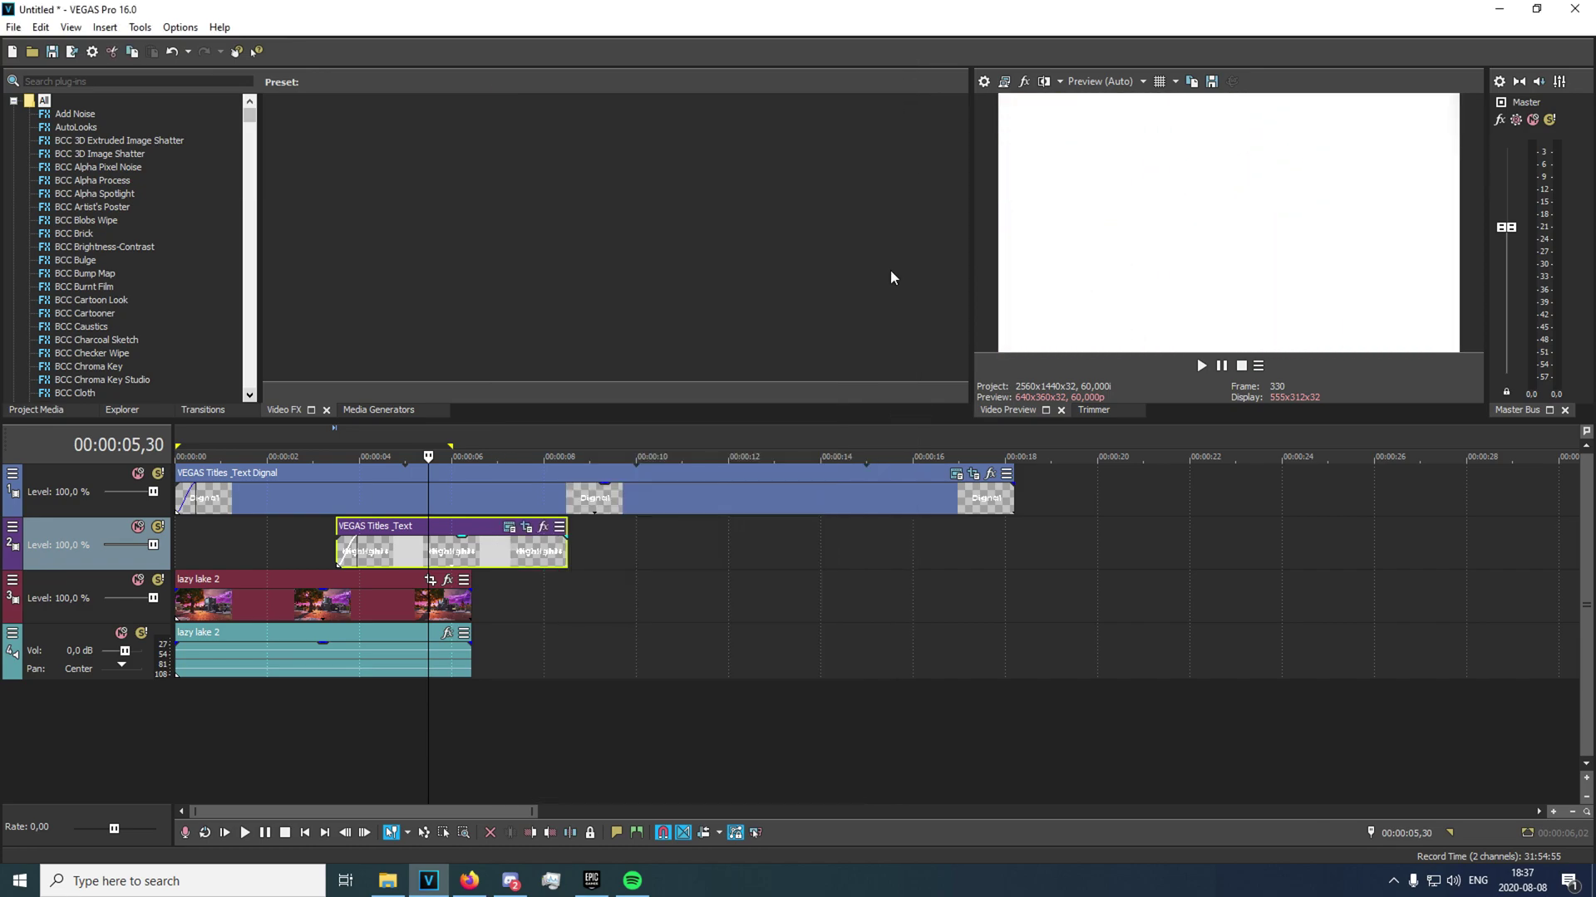
- Play back the Highlights title's zoom from 00:00:03,30
{"action": "left_click", "coordinate": [331, 726]}
{"action": "key", "text": "space"}
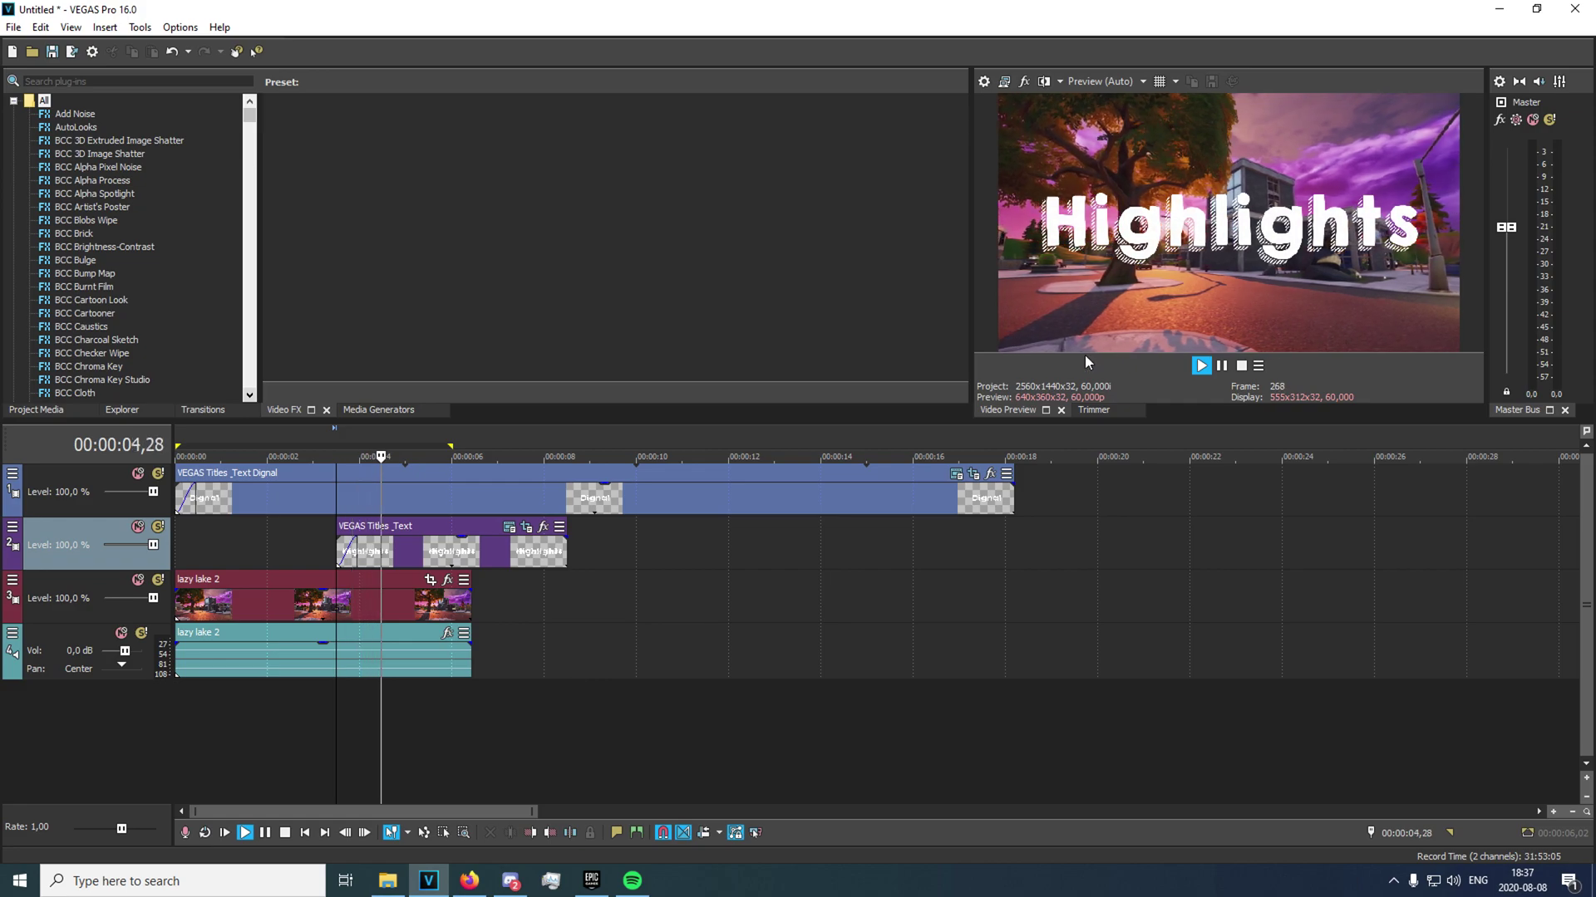
{"action": "key", "text": "space"}
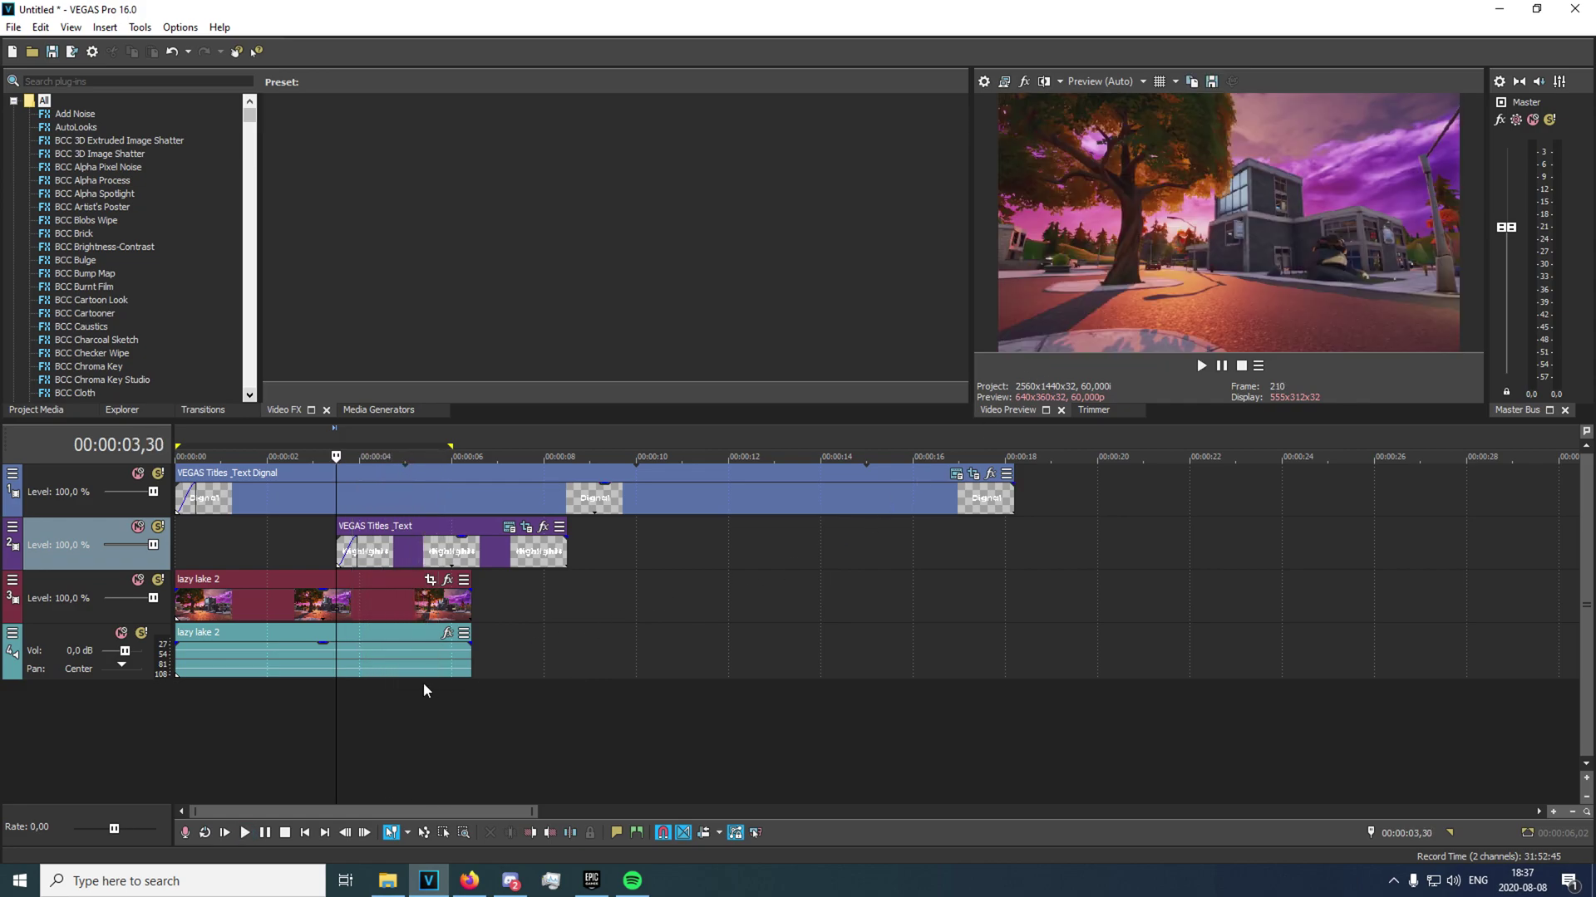
- Split the lazy lake 2 clip at 00:00:05,30, where the title's white fills the frame, and delete the remainder
{"action": "left_click", "coordinate": [434, 688]}
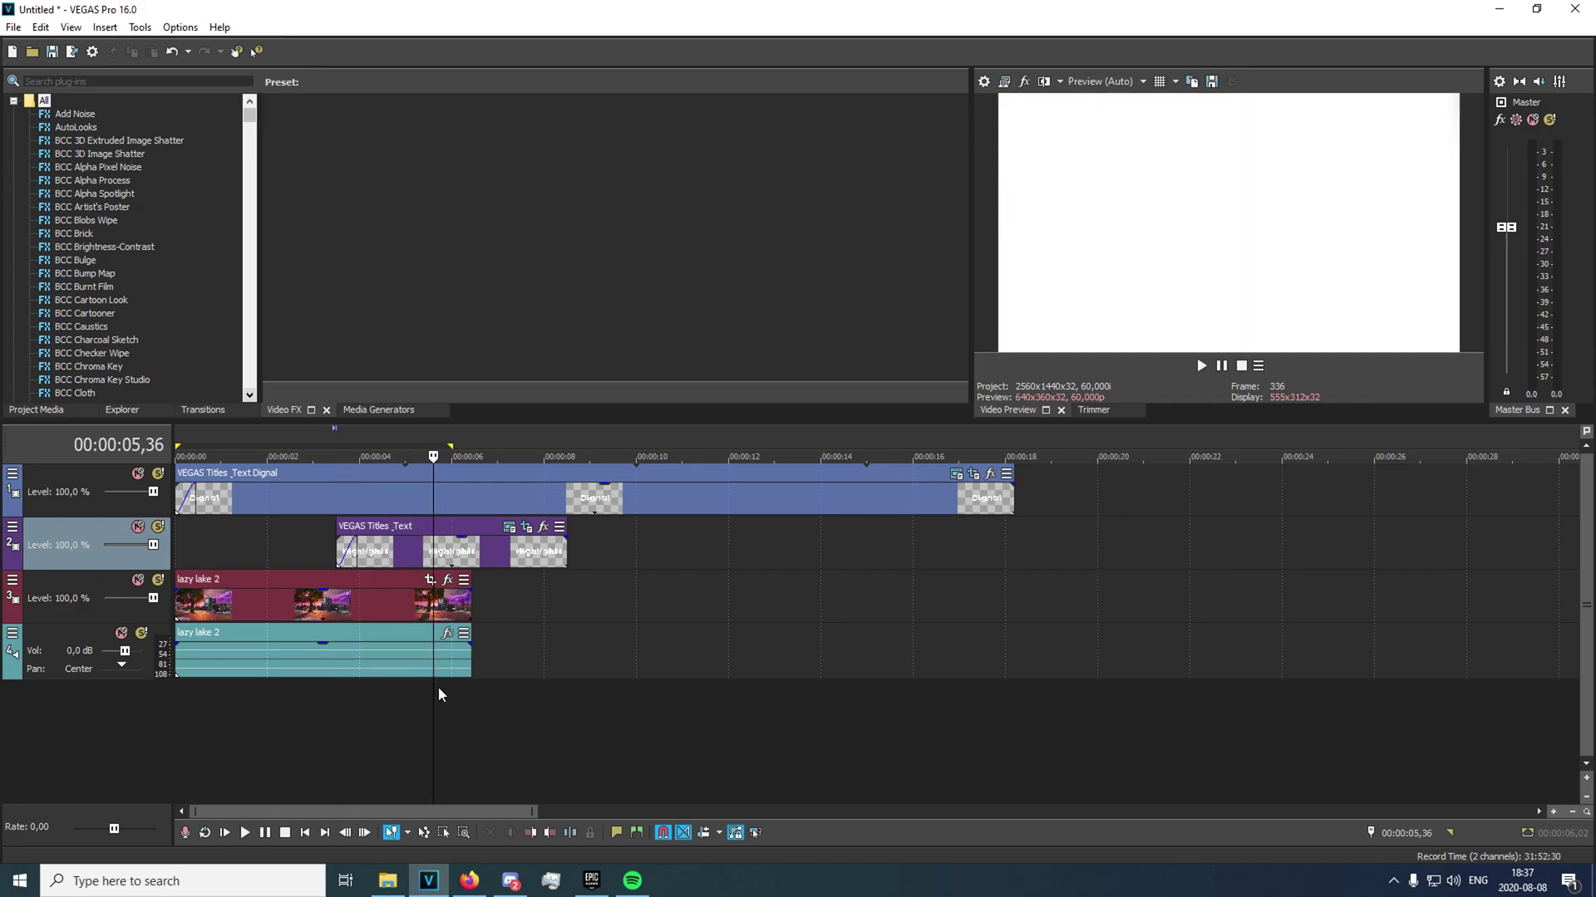
{"action": "key", "text": "Left"}
{"action": "key", "text": "Left"}
{"action": "key", "text": "Left"}
{"action": "key", "text": "Left"}
{"action": "key", "text": "Left"}
{"action": "key", "text": "Left"}
{"action": "key", "text": "Left"}
{"action": "key", "text": "Left"}
{"action": "key", "text": "Right"}
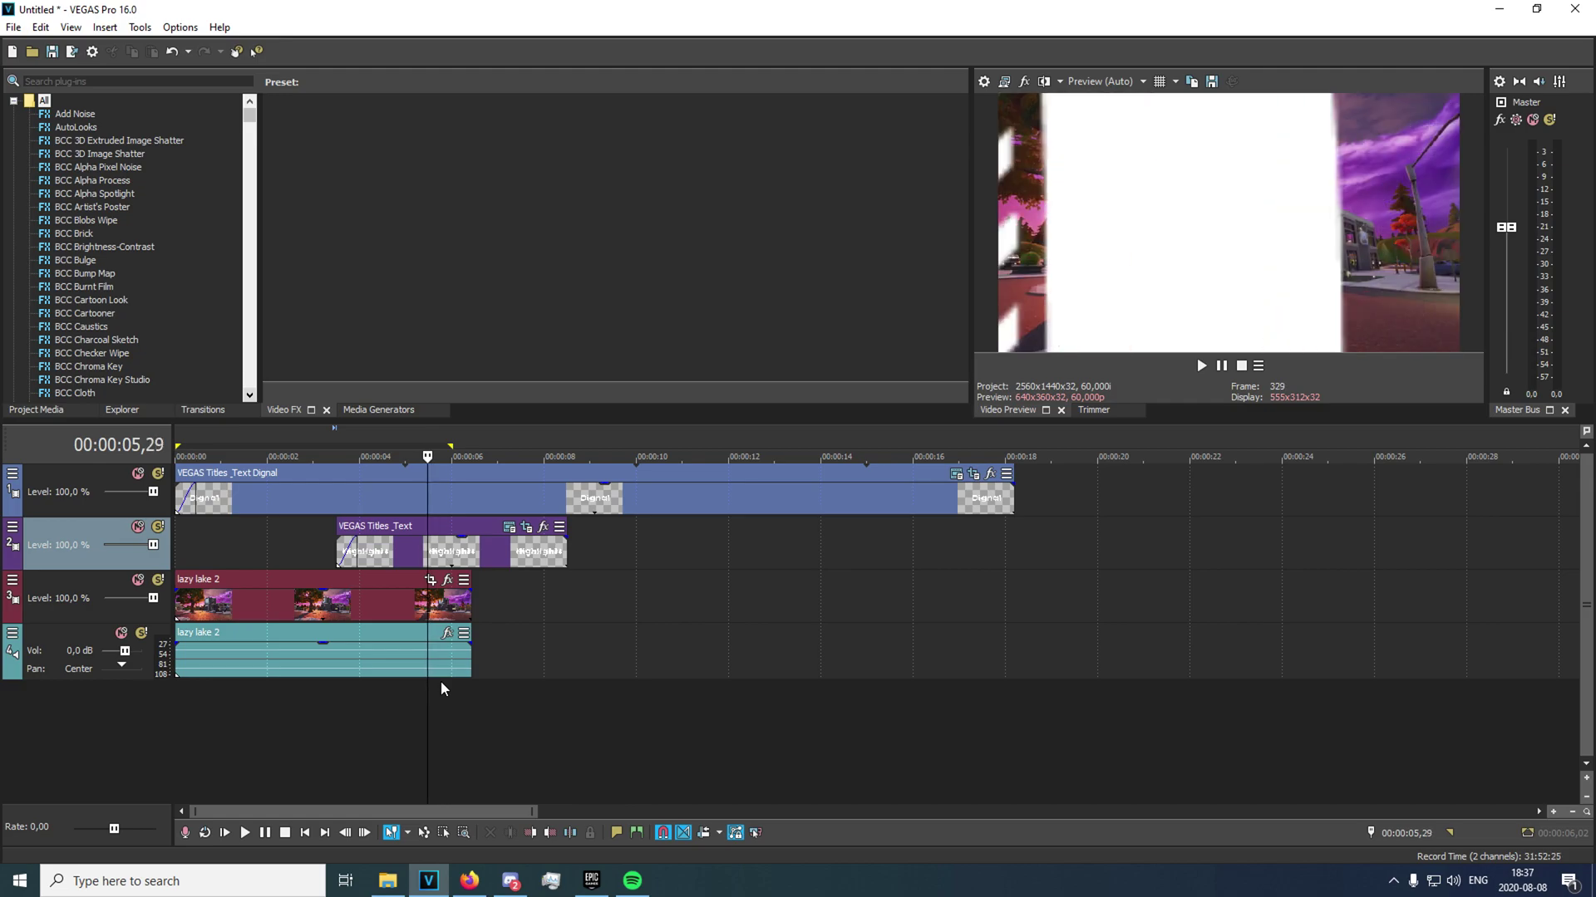
{"action": "key", "text": "Right"}
{"action": "key", "text": "s"}
{"action": "left_click", "coordinate": [443, 612]}
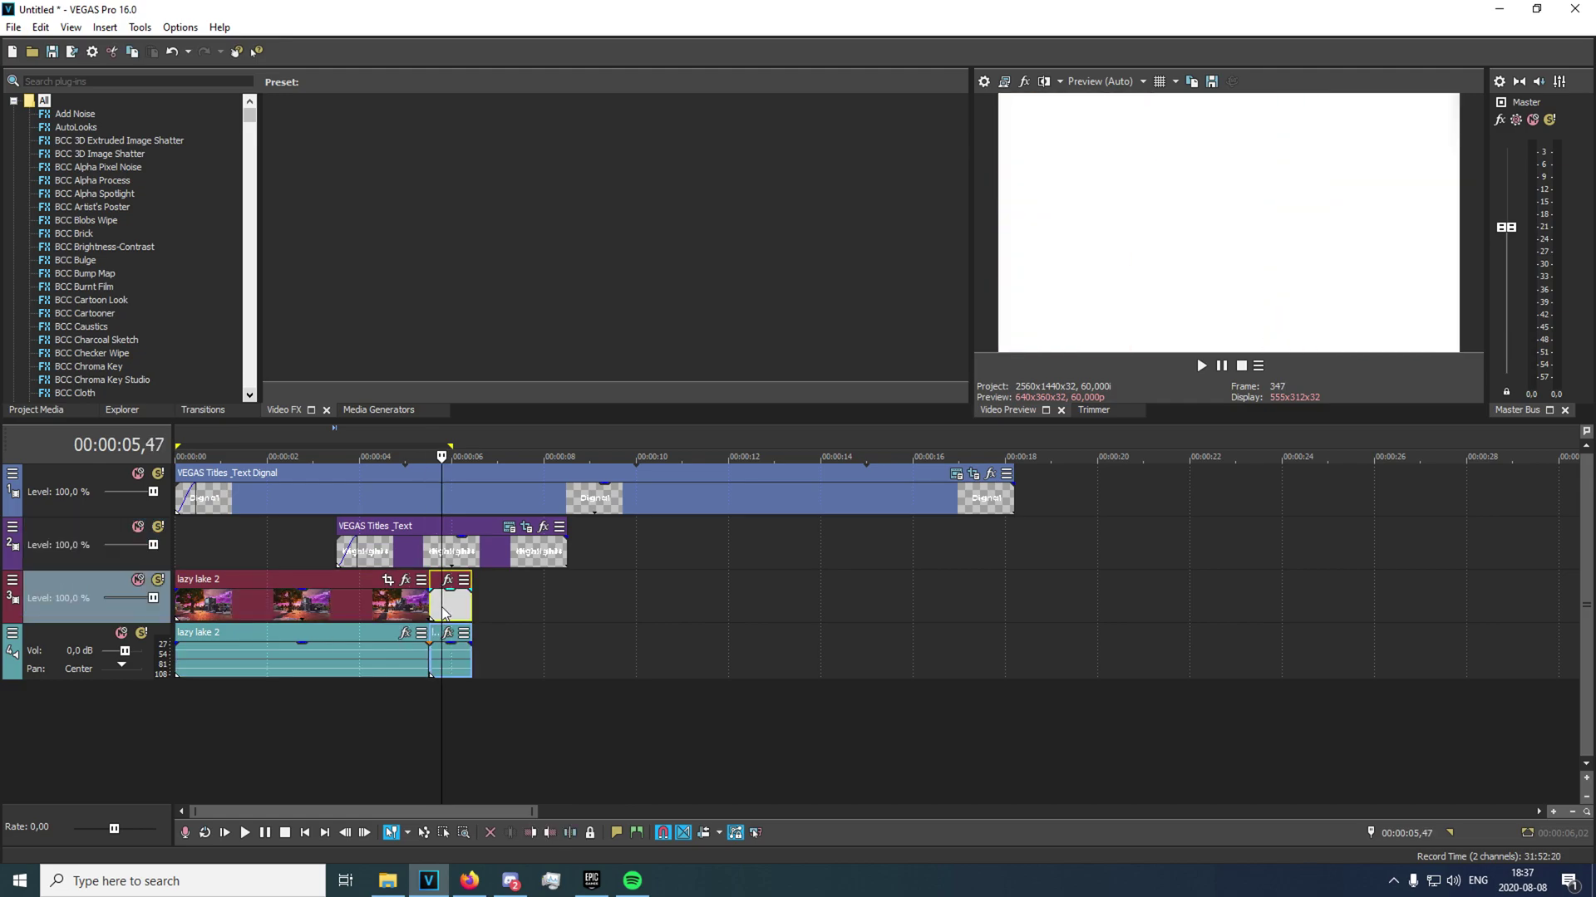
{"action": "key", "text": "Delete"}
- Add a white VEGAS Solid Color event directly after the lazy lake 2 clip and trim its end to about 7 seconds
{"action": "right_click", "coordinate": [508, 596]}
{"action": "left_click", "coordinate": [545, 583]}
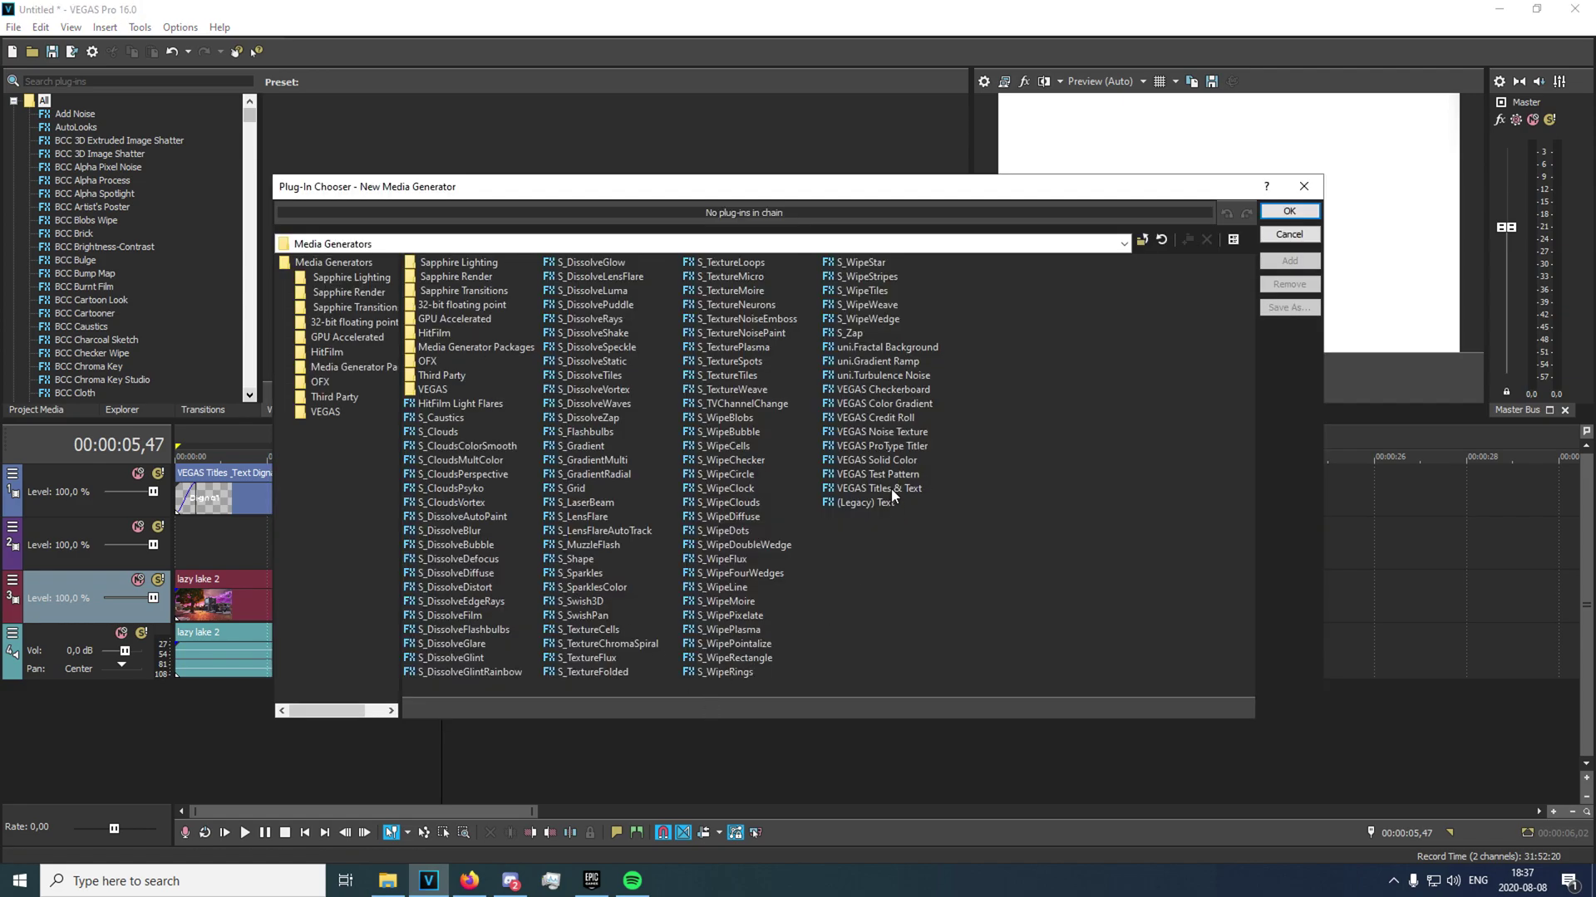
{"action": "left_click", "coordinate": [896, 462]}
{"action": "left_click", "coordinate": [1289, 261]}
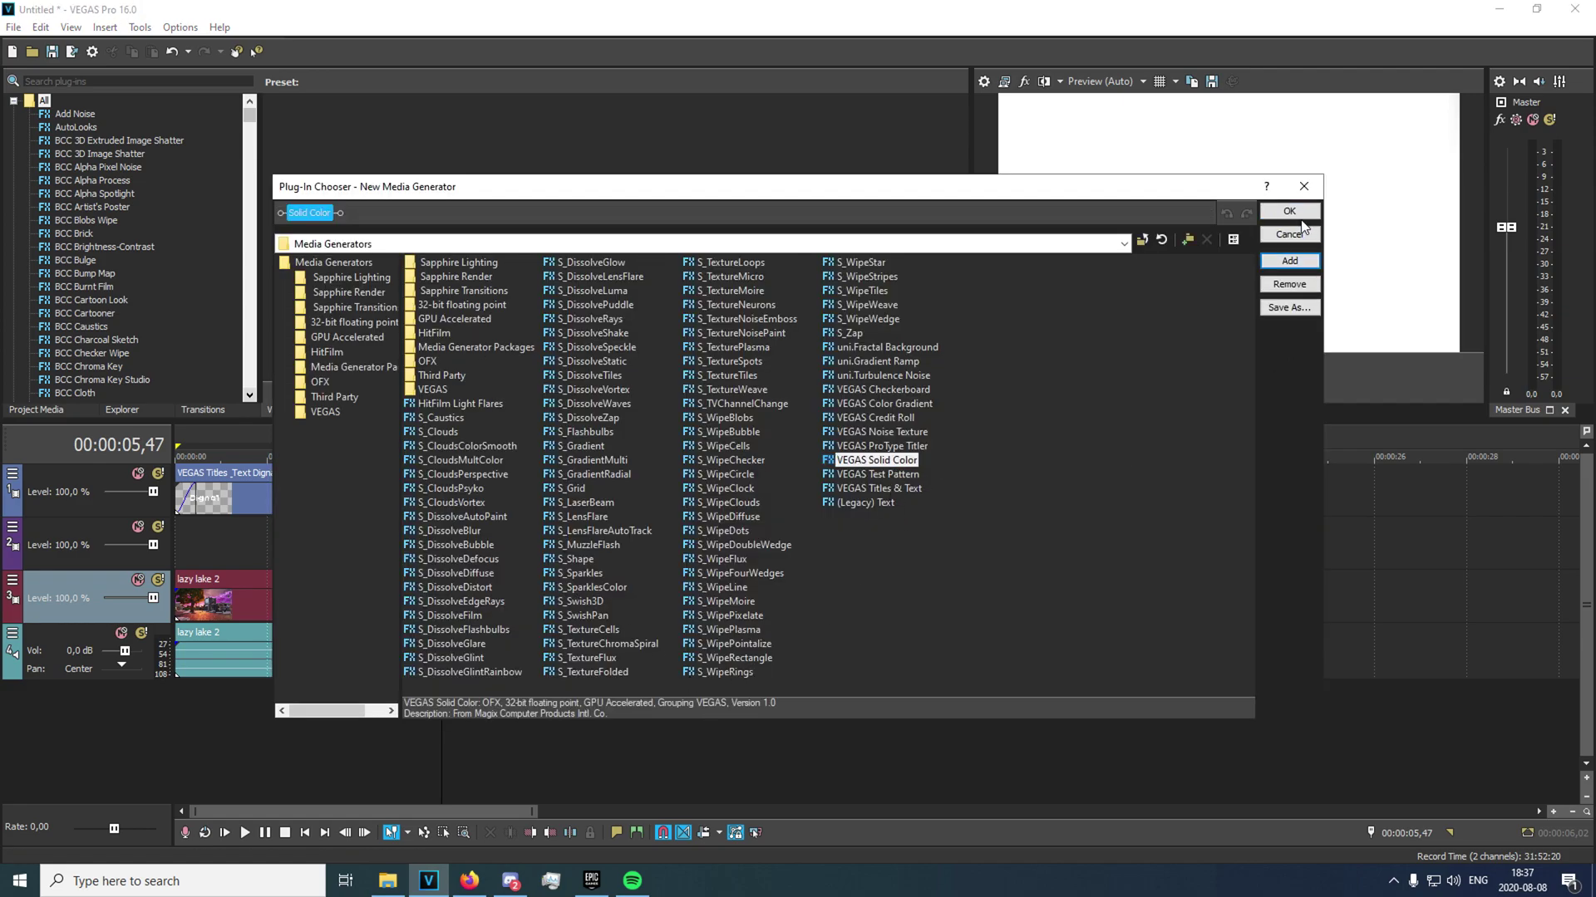
{"action": "left_click", "coordinate": [1289, 211]}
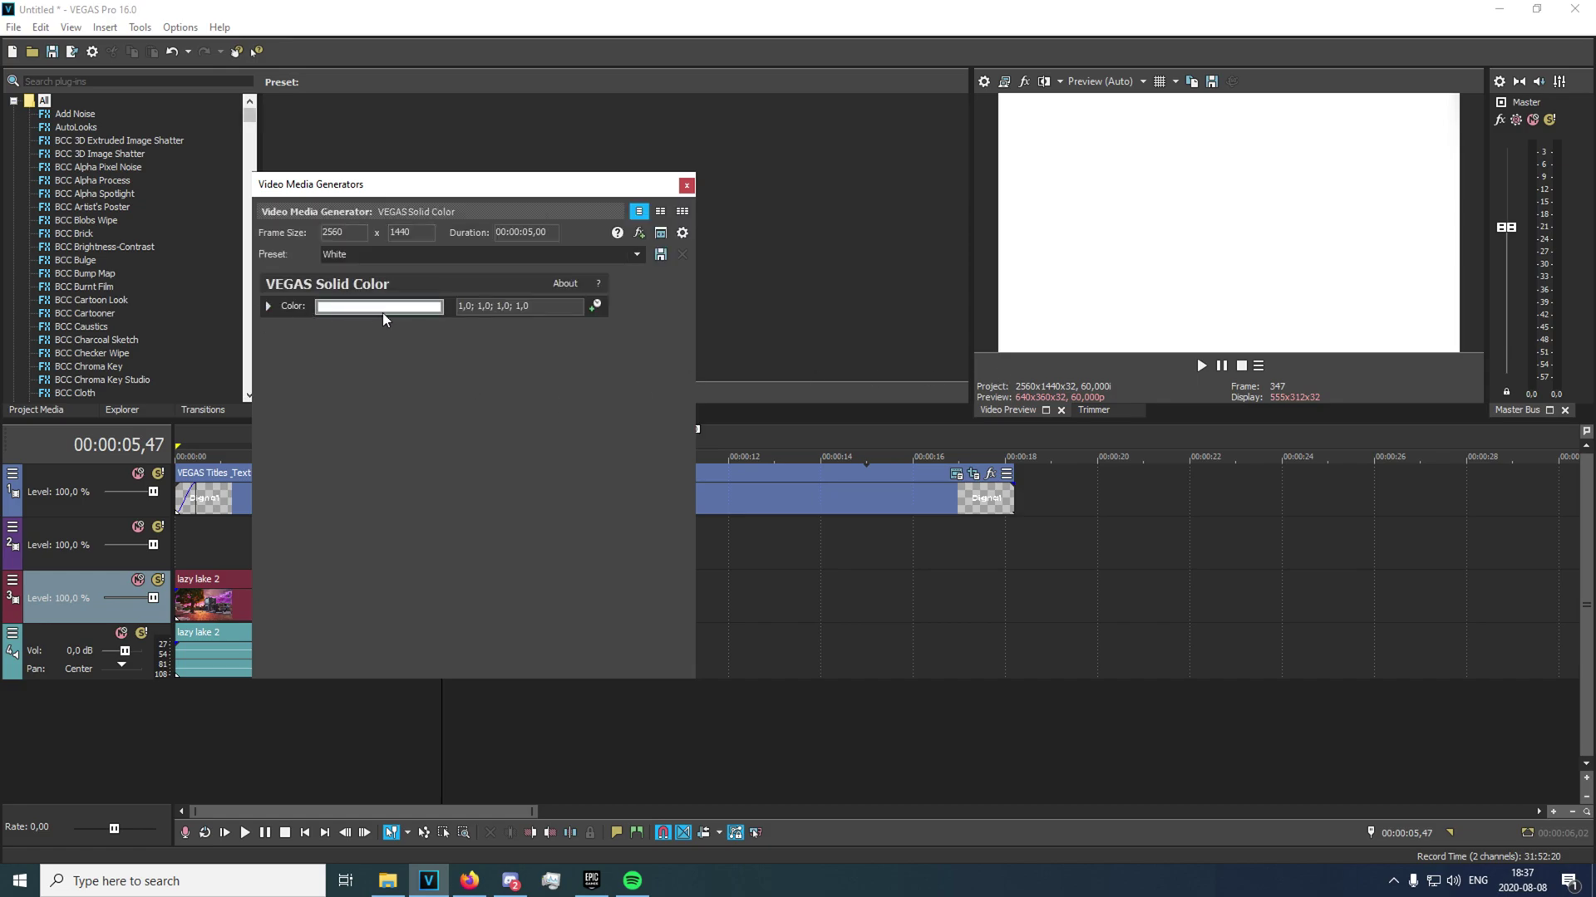
{"action": "left_click", "coordinate": [382, 308]}
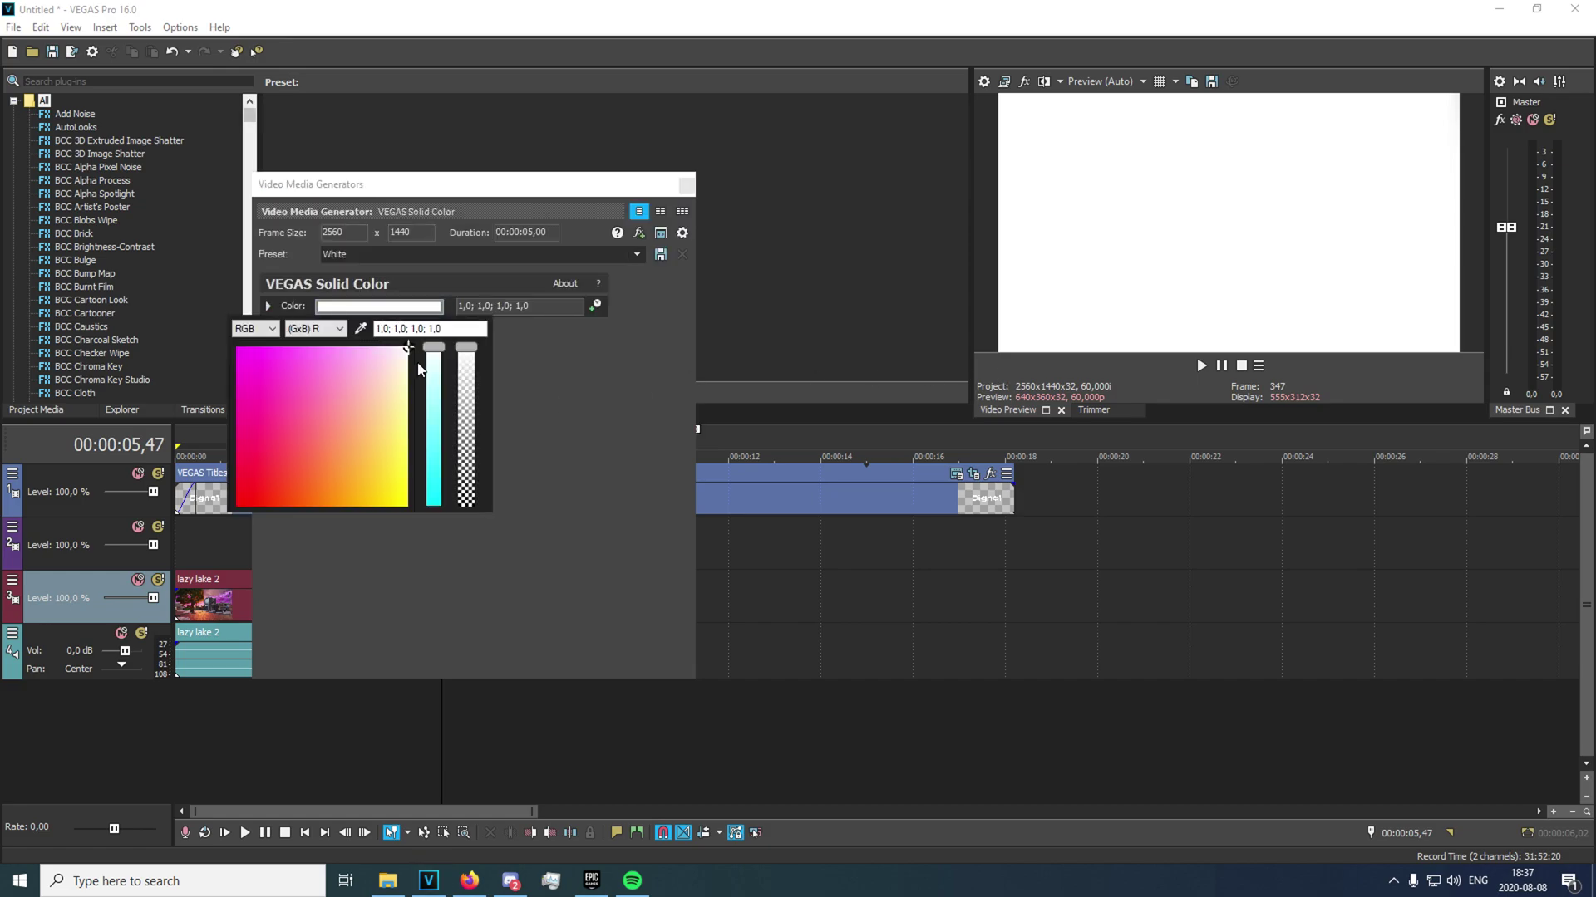
{"action": "left_click", "coordinate": [692, 187]}
{"action": "left_click_drag", "start_coordinate": [544, 615], "coordinate": [531, 614]}
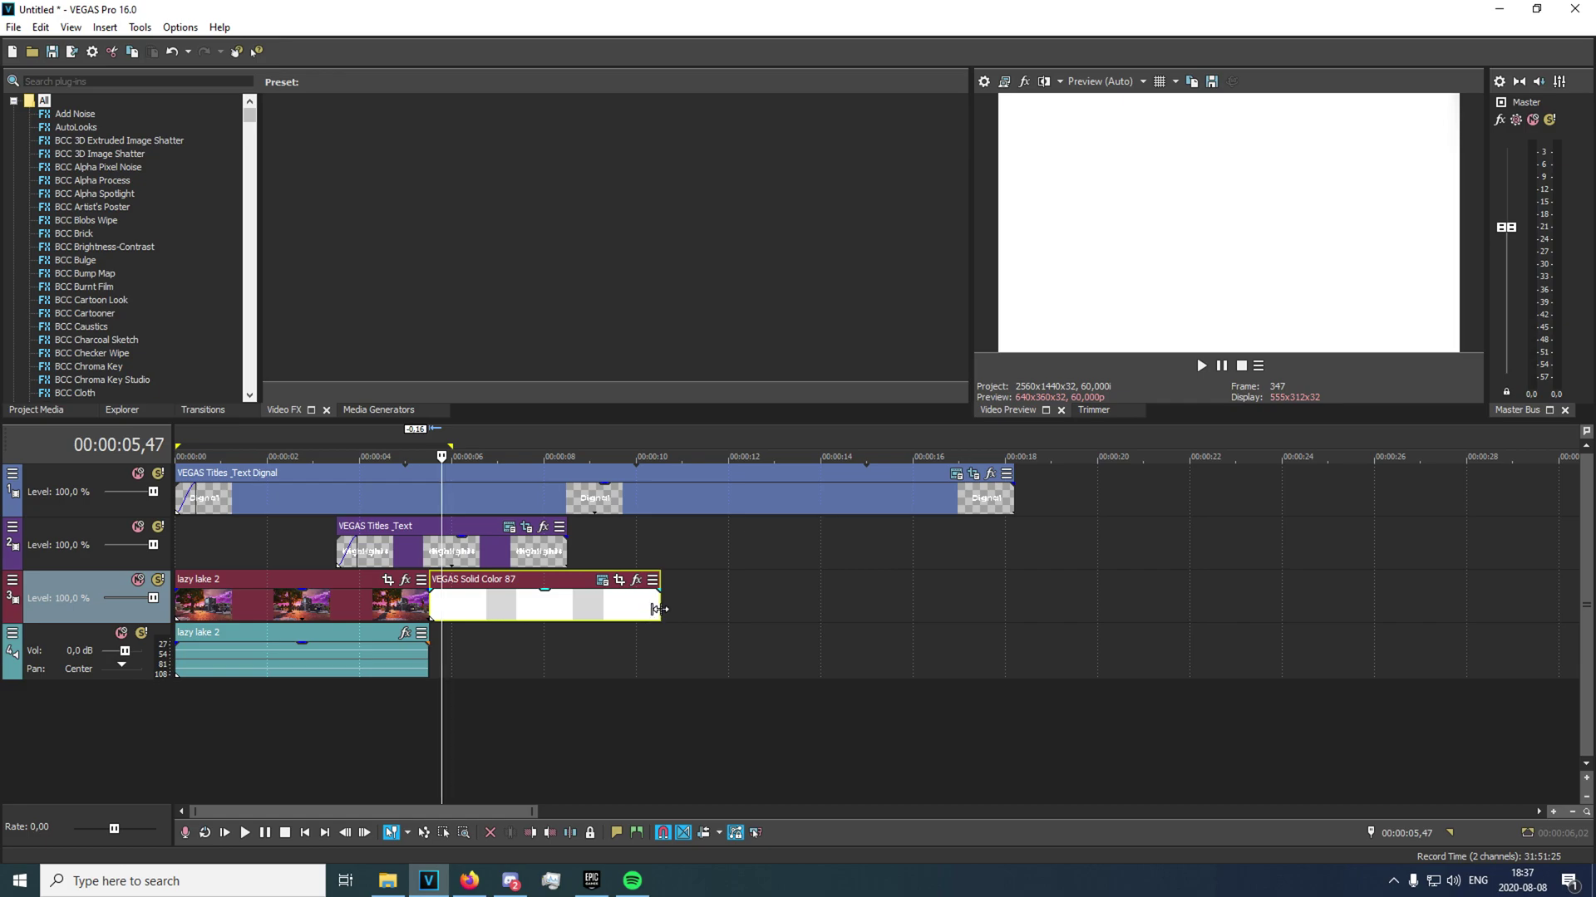
{"action": "left_click_drag", "start_coordinate": [657, 609], "coordinate": [493, 610]}
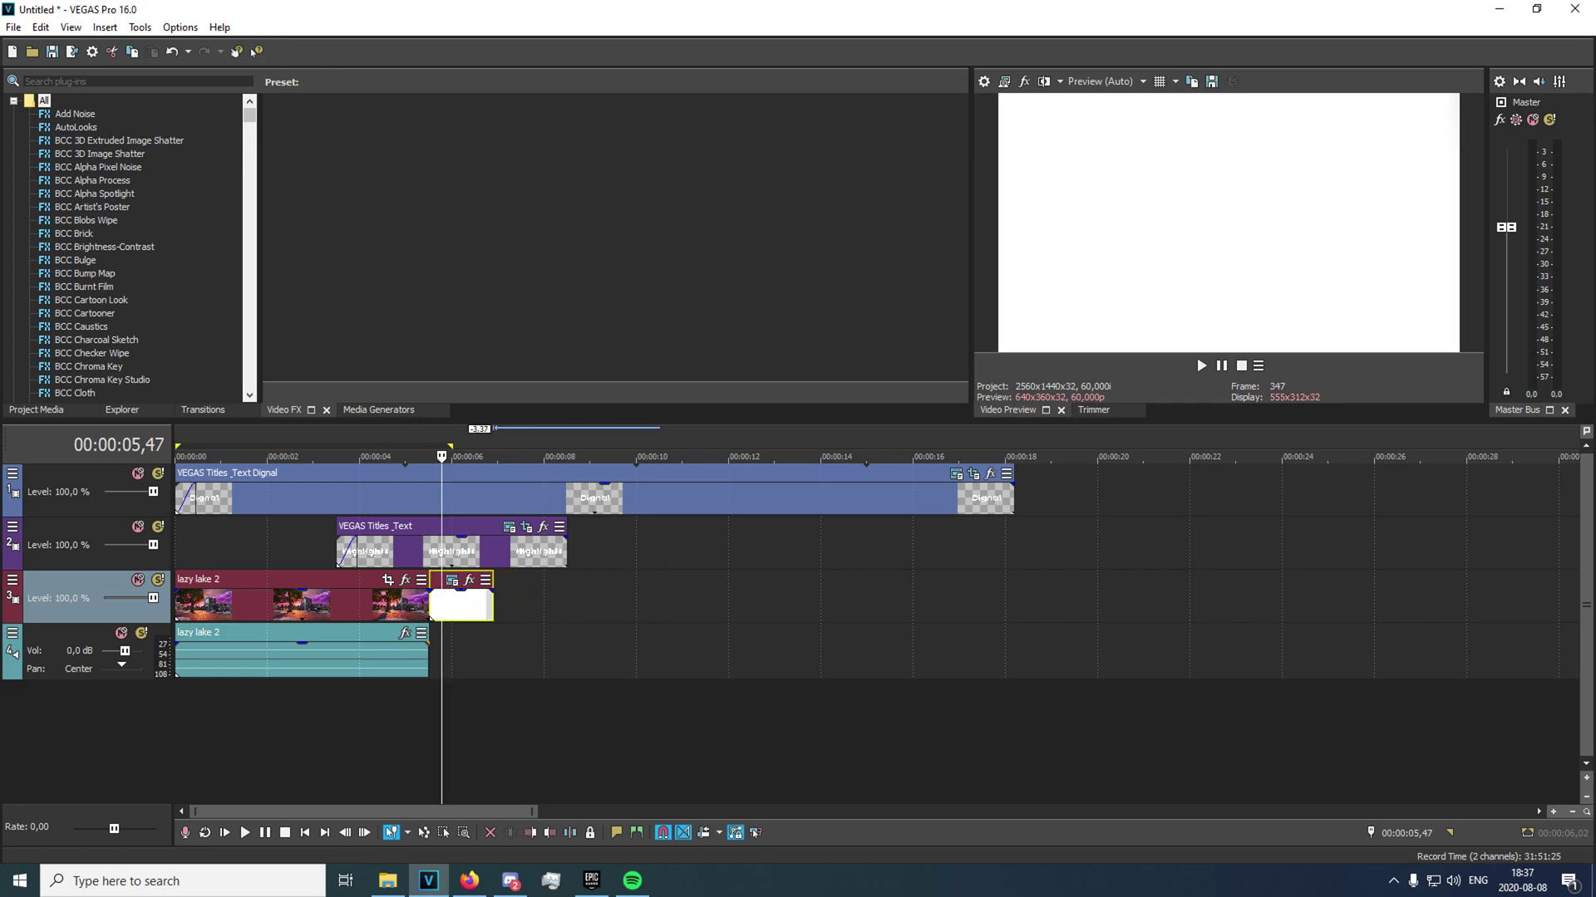
- Add the Fortnite 2020.08.04 - 16.30.17.04.DVR clip after the white solid color and play back the transition from 00:00:04,54
{"action": "key", "text": "alt+Tab"}
{"action": "left_click_drag", "start_coordinate": [1581, 573], "coordinate": [469, 608]}
{"action": "left_click", "coordinate": [400, 610]}
{"action": "key", "text": "space"}
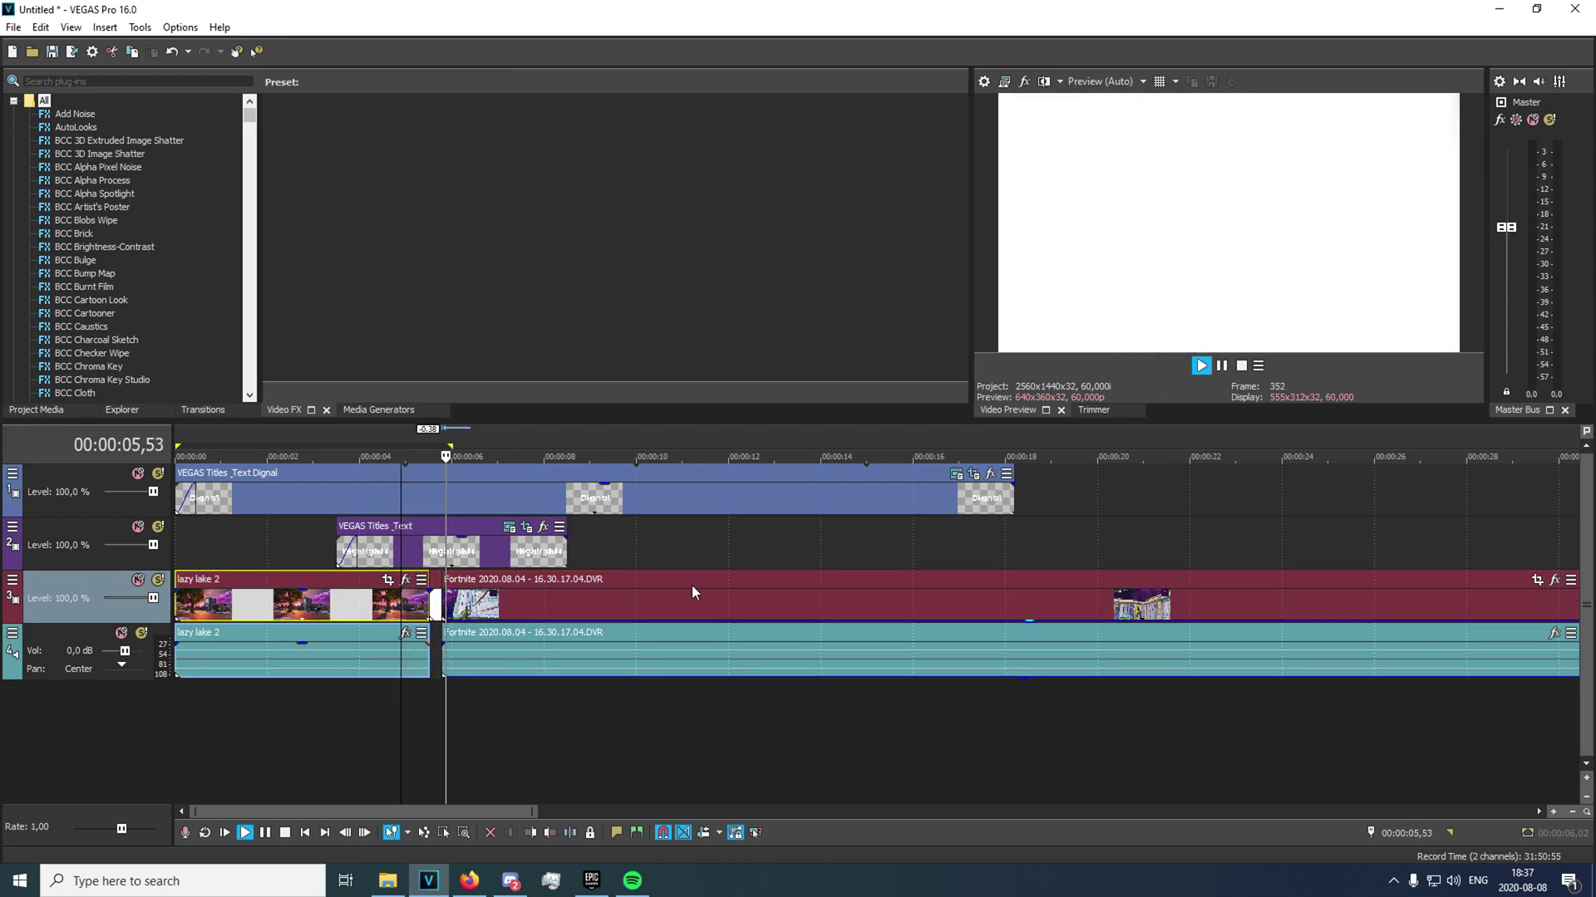
{"action": "key", "text": "space"}
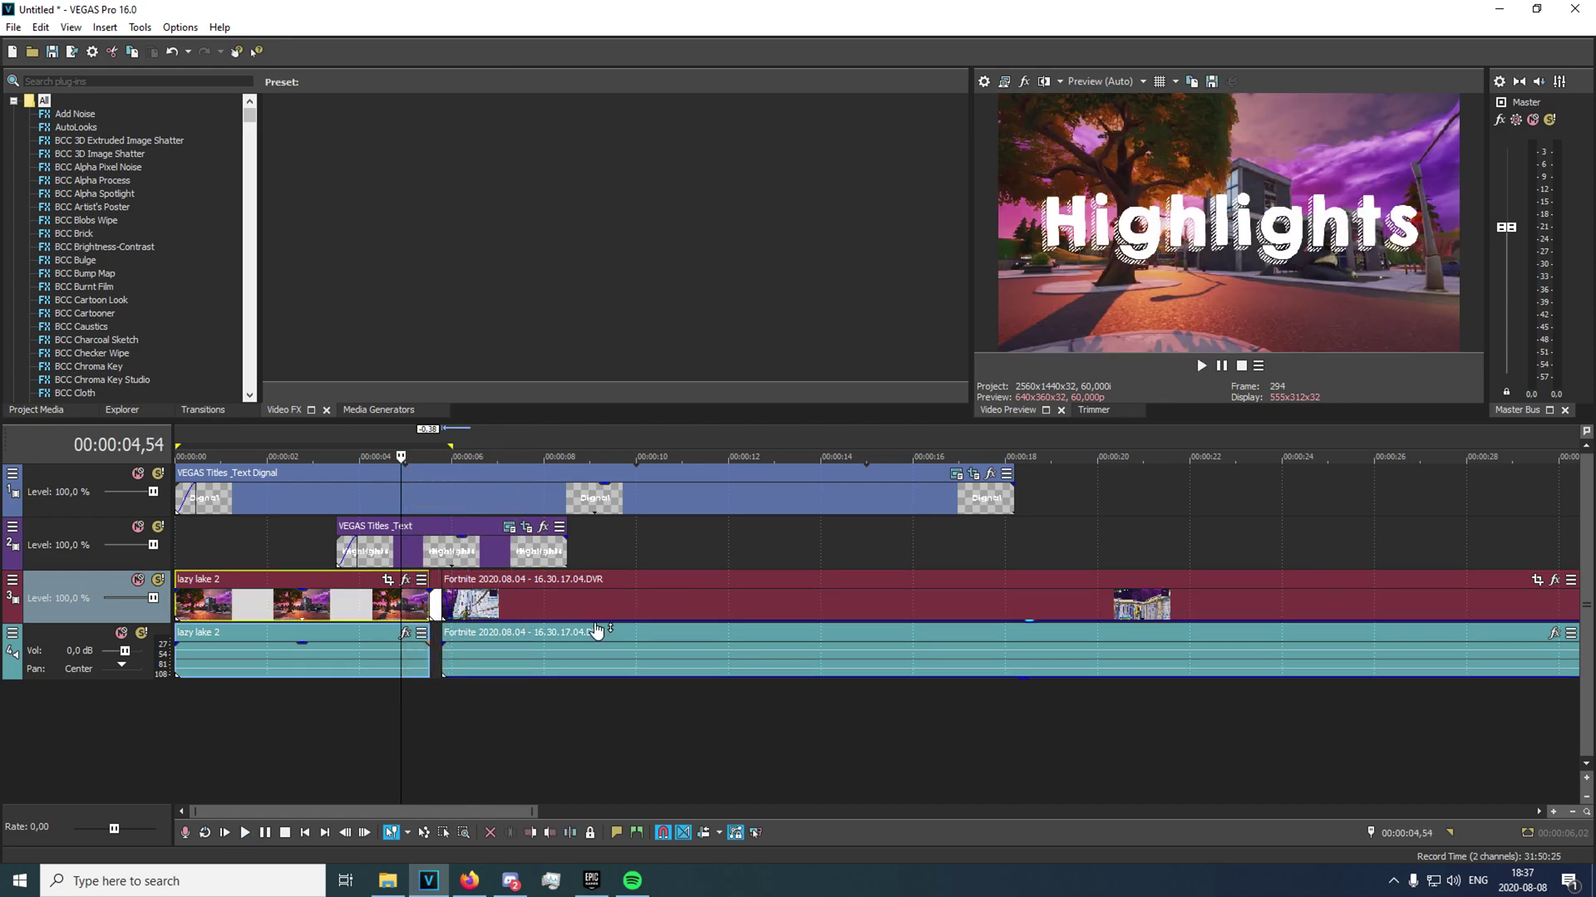
{"action": "left_click", "coordinate": [596, 631]}
{"action": "key", "text": "space"}
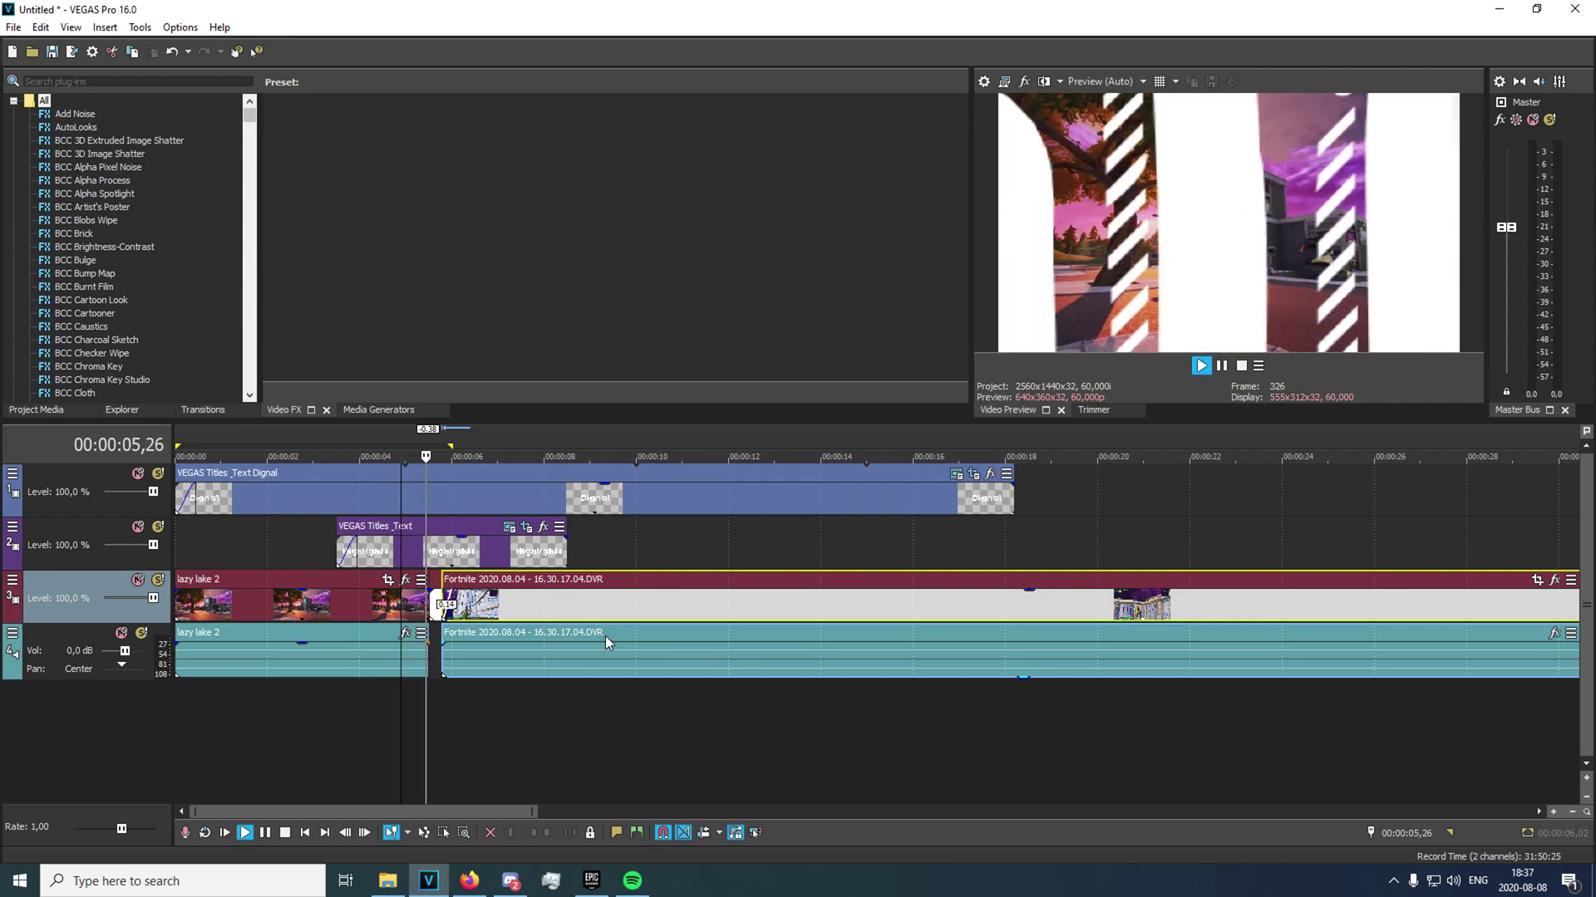
{"action": "key", "text": "space"}
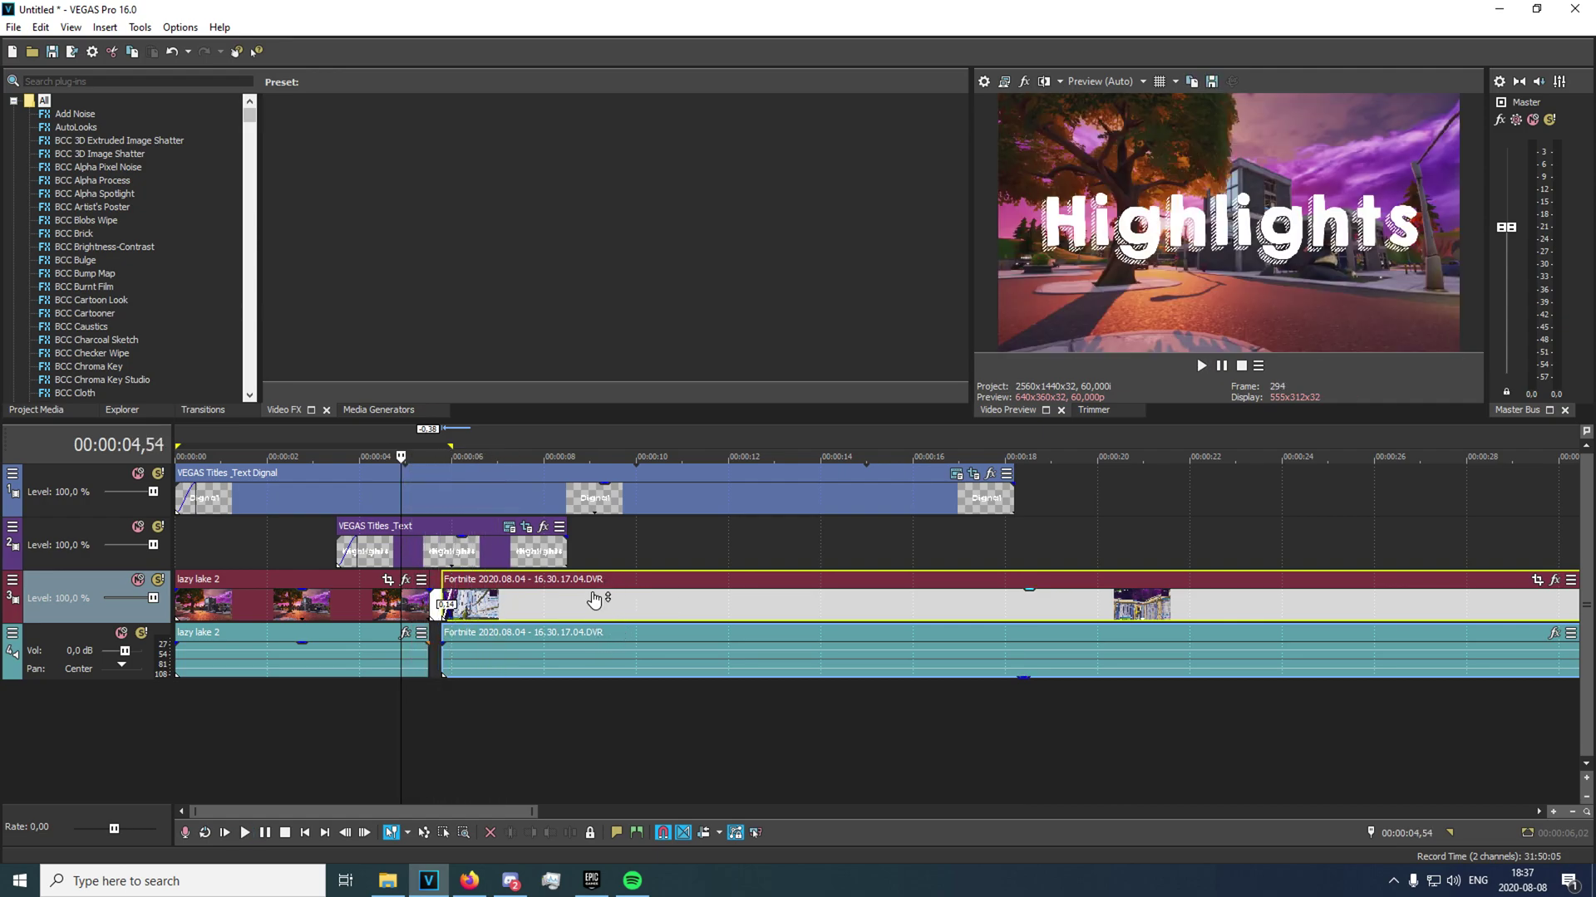
- Move the Fortnite clip to start at about 9.5 seconds and trim the end of the Highlights title to about 6 seconds
{"action": "left_click", "coordinate": [529, 596]}
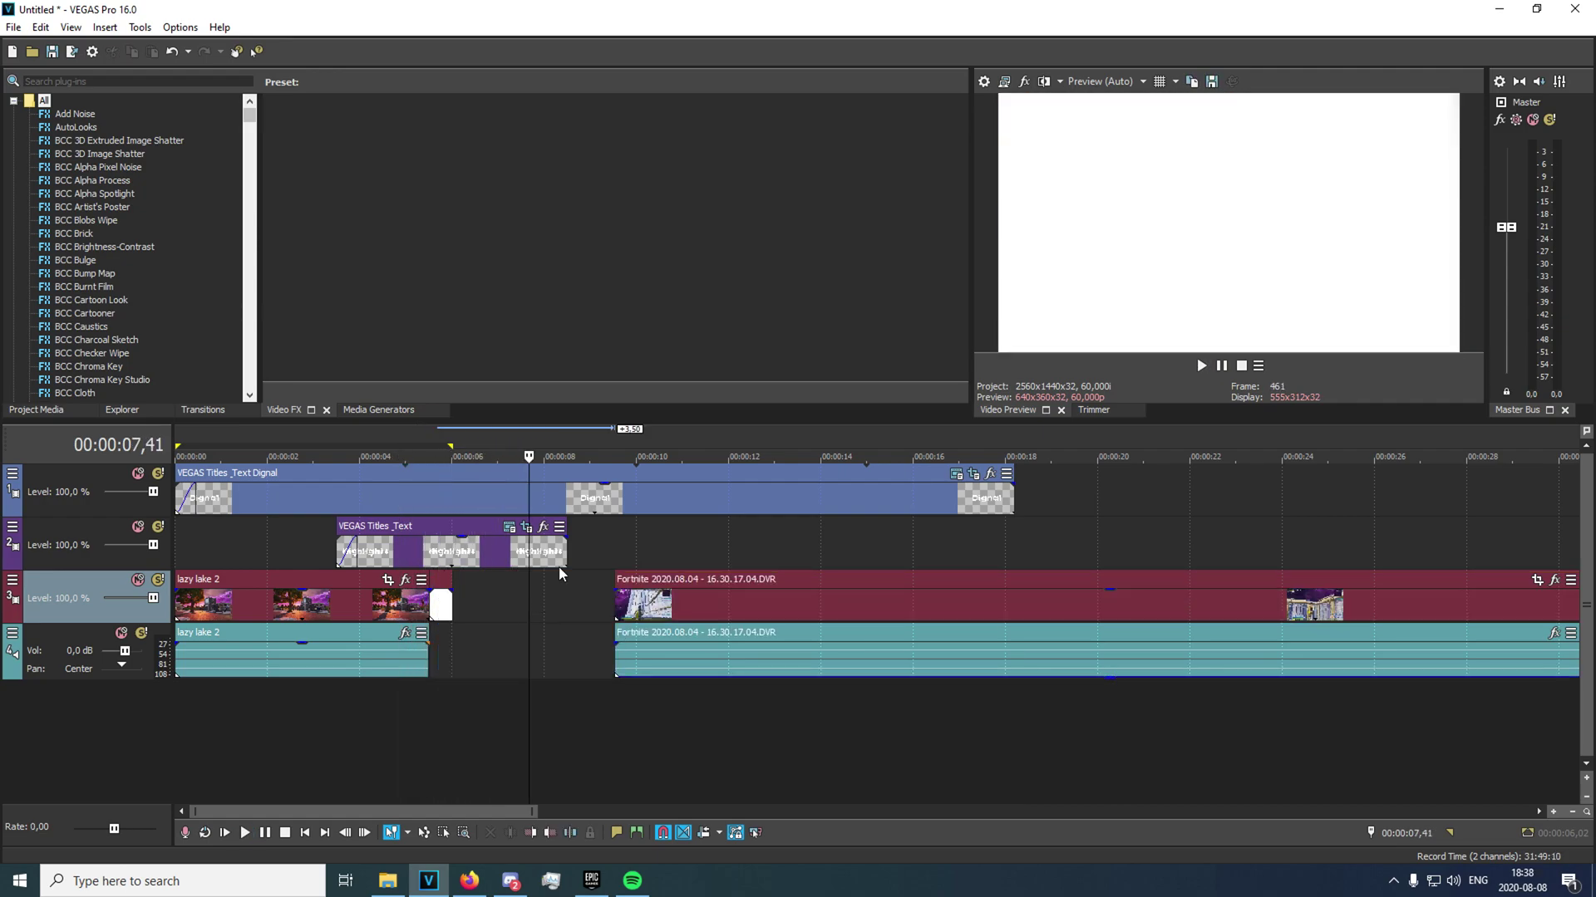
{"action": "left_click_drag", "start_coordinate": [568, 559], "coordinate": [453, 558]}
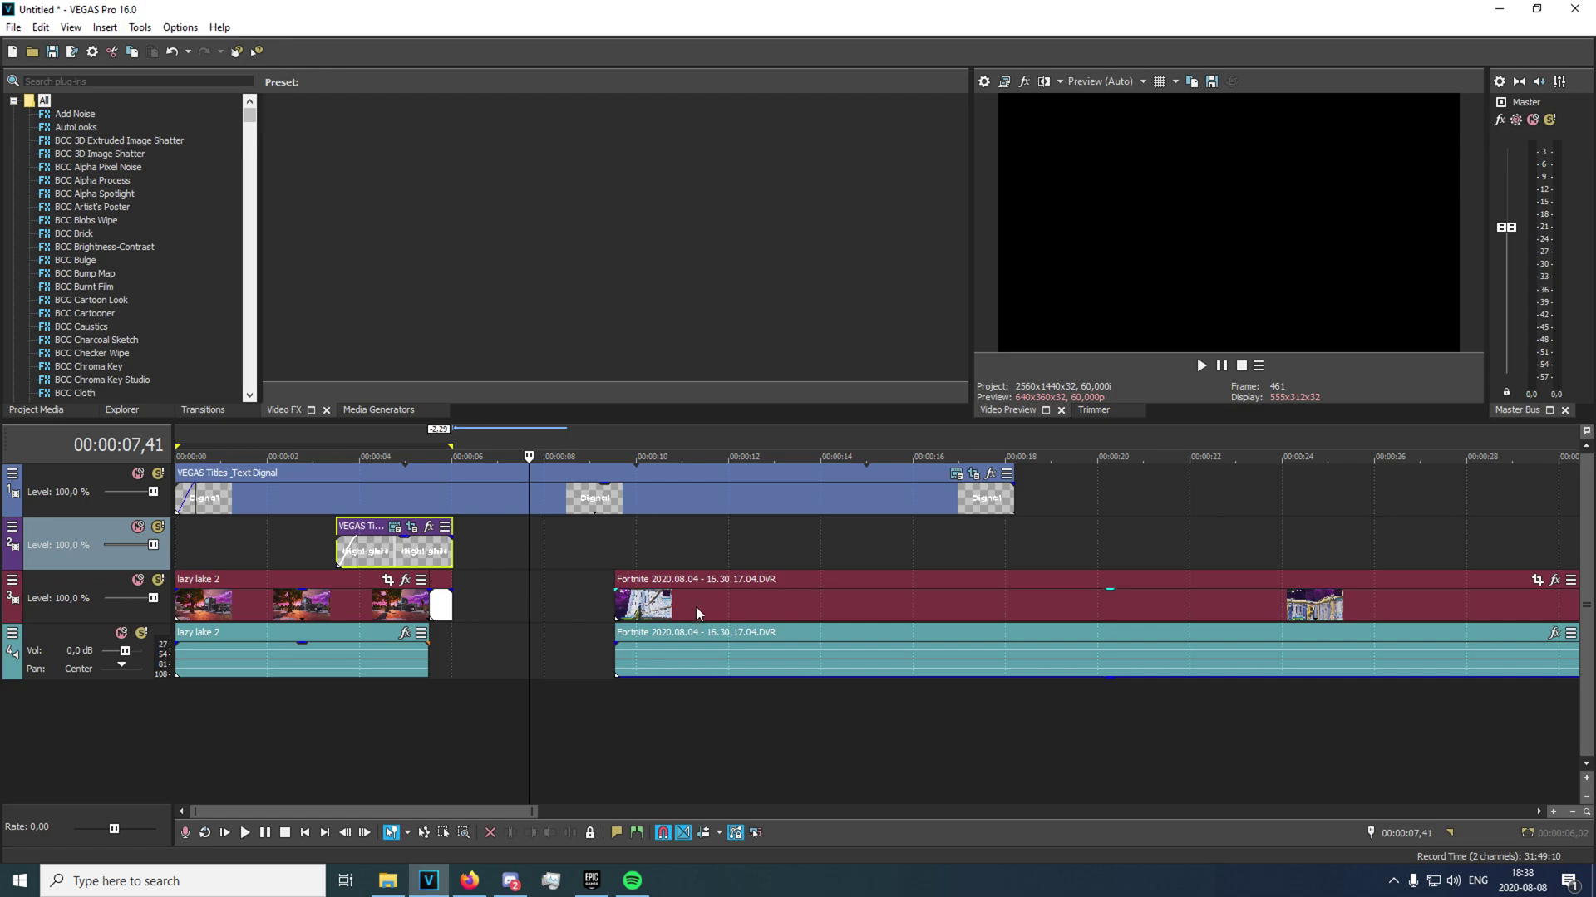
- Move the Fortnite clip to start at about 5.8 seconds, overlapping the white solid color, and play back the transition
{"action": "left_click_drag", "start_coordinate": [696, 613], "coordinate": [548, 618]}
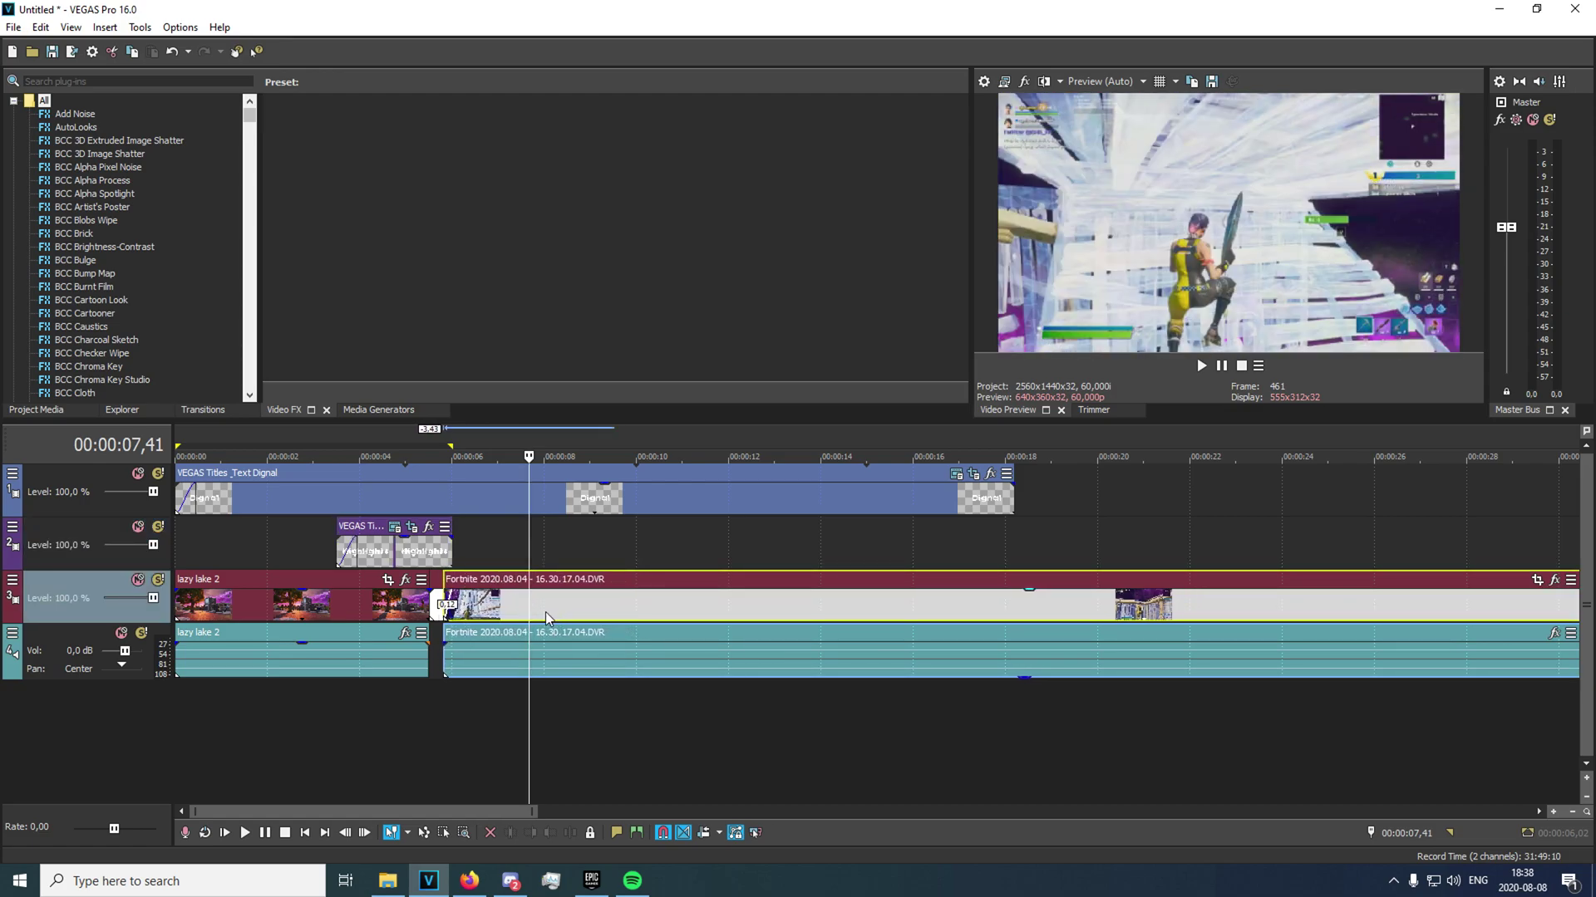
{"action": "left_click", "coordinate": [437, 617]}
{"action": "key", "text": "space"}
{"action": "key", "text": "space"}
{"action": "left_click", "coordinate": [420, 616]}
{"action": "key", "text": "space"}
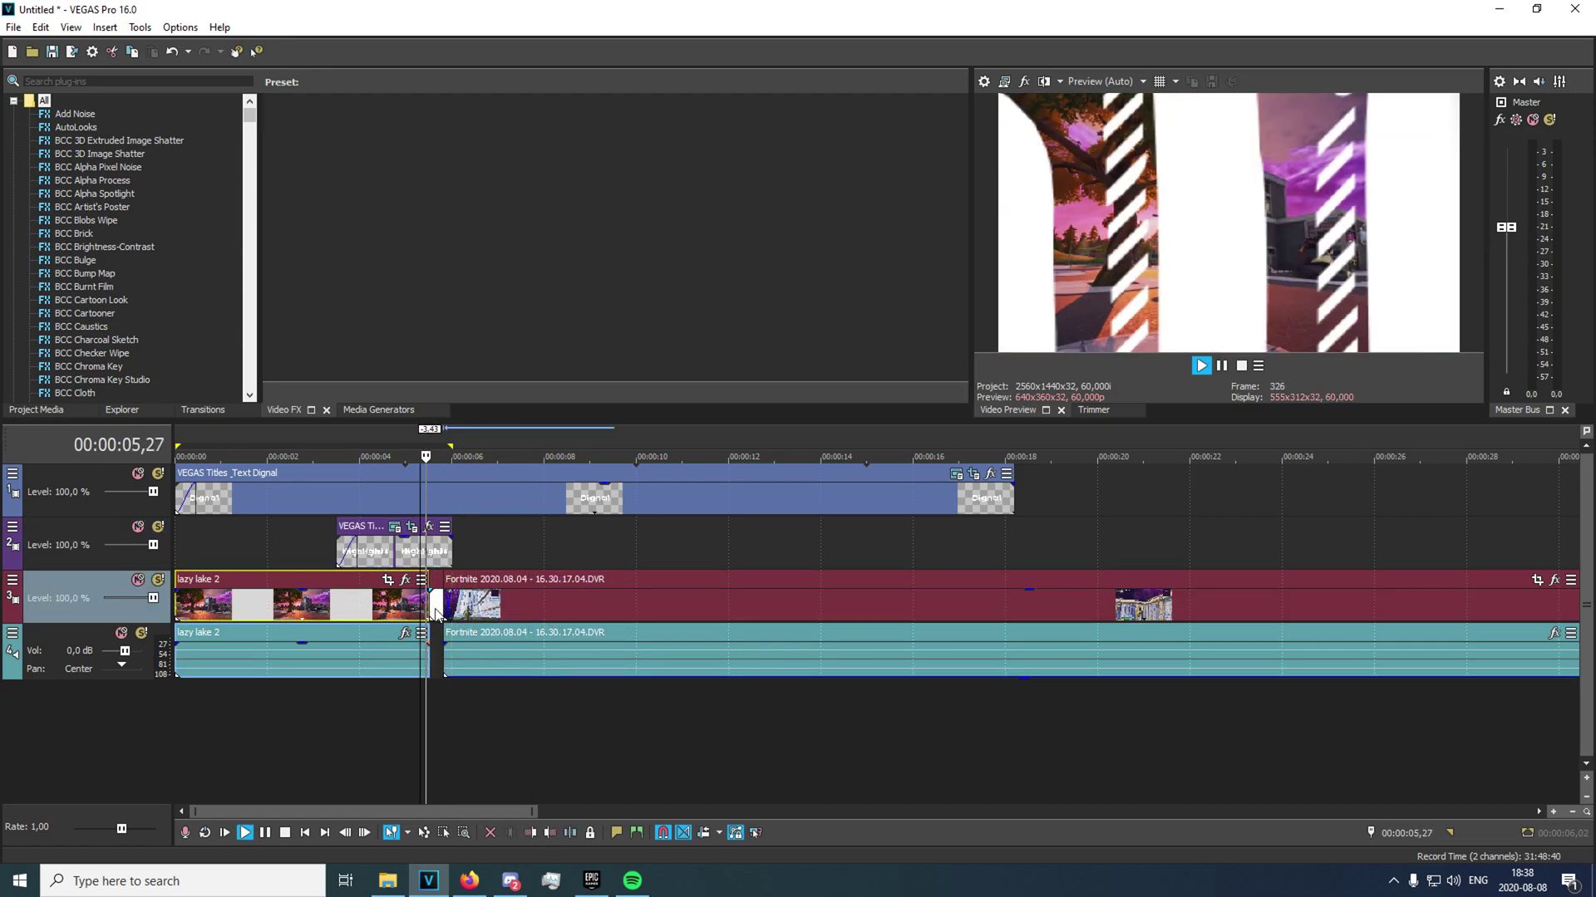
{"action": "key", "text": "space"}
- Trim the end of the Highlights title to about 5.8 seconds and extend the white solid color's end to about 6.3 seconds
{"action": "left_click", "coordinate": [442, 555]}
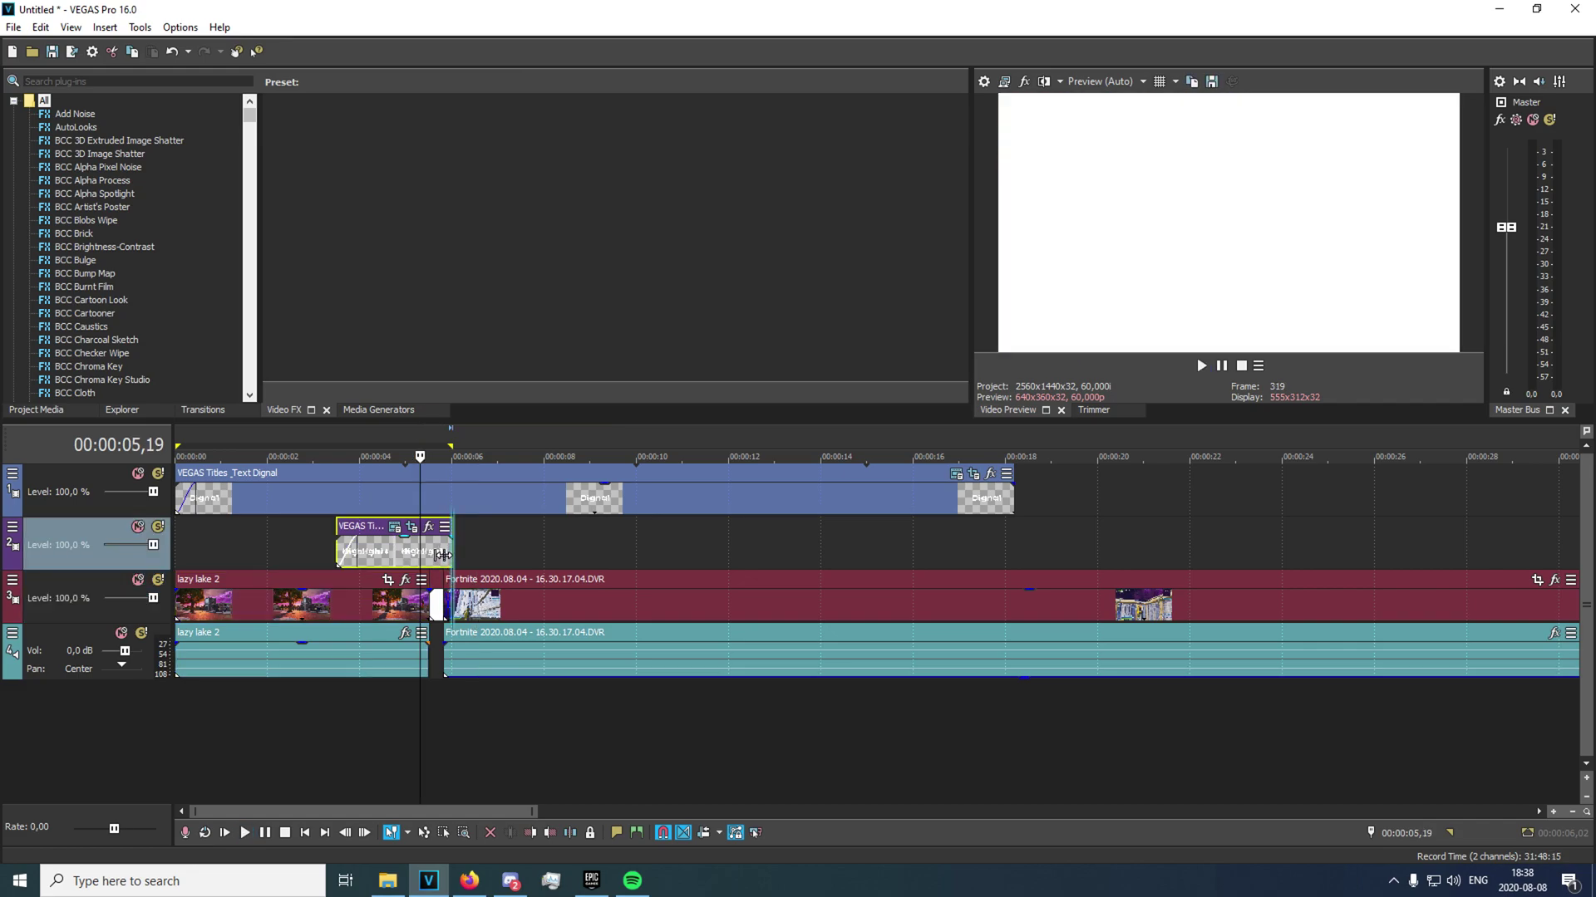
{"action": "left_click_drag", "start_coordinate": [441, 554], "coordinate": [443, 573]}
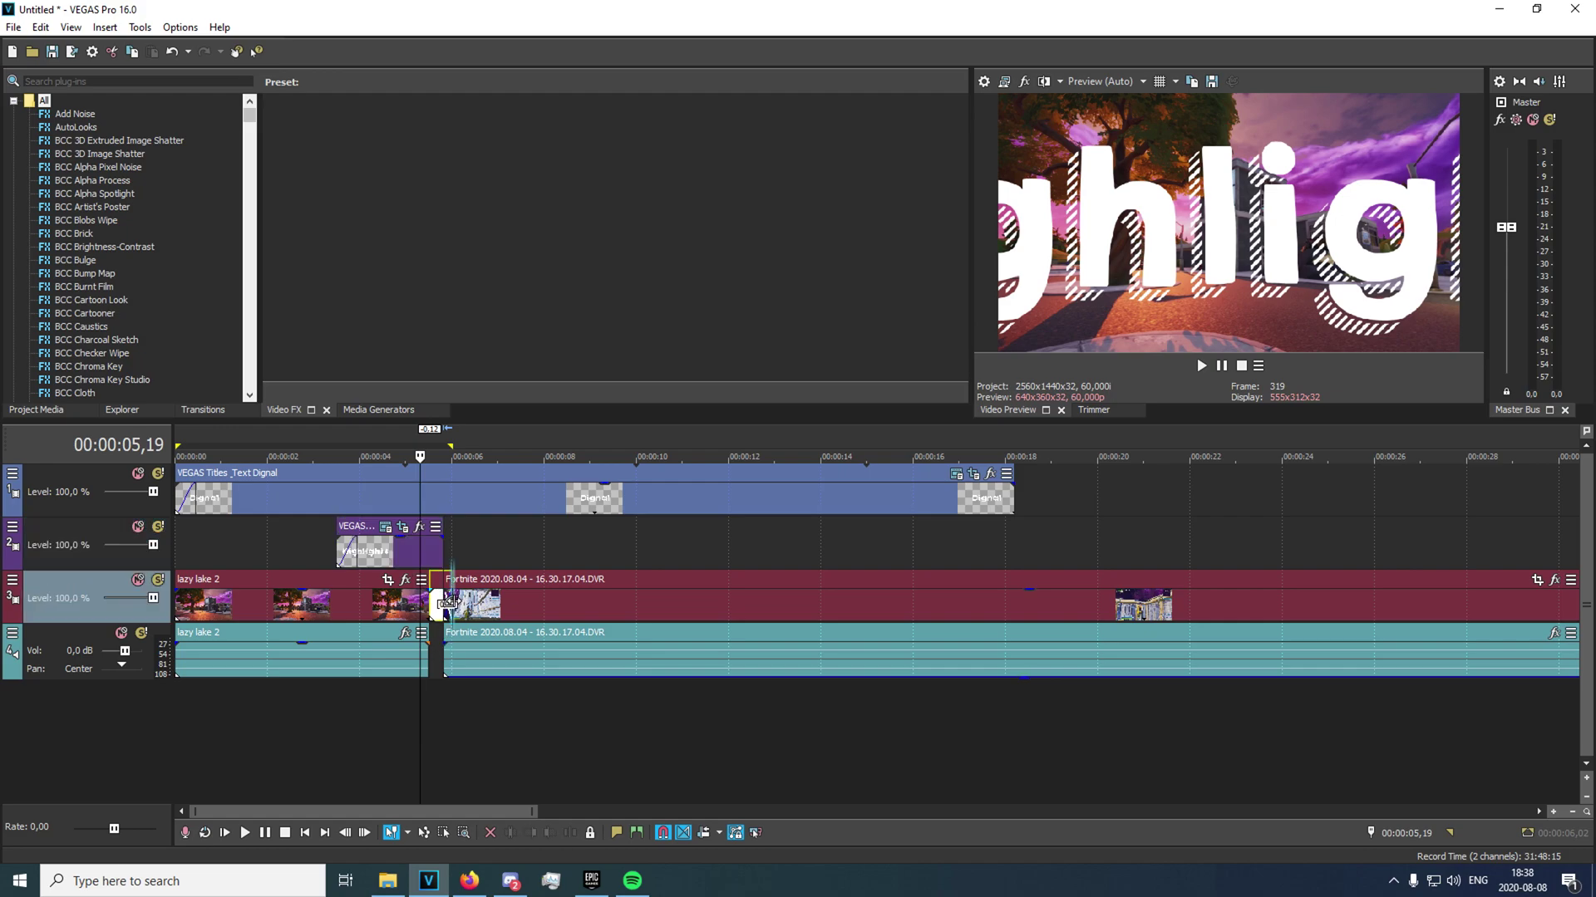
{"action": "left_click_drag", "start_coordinate": [456, 600], "coordinate": [464, 618]}
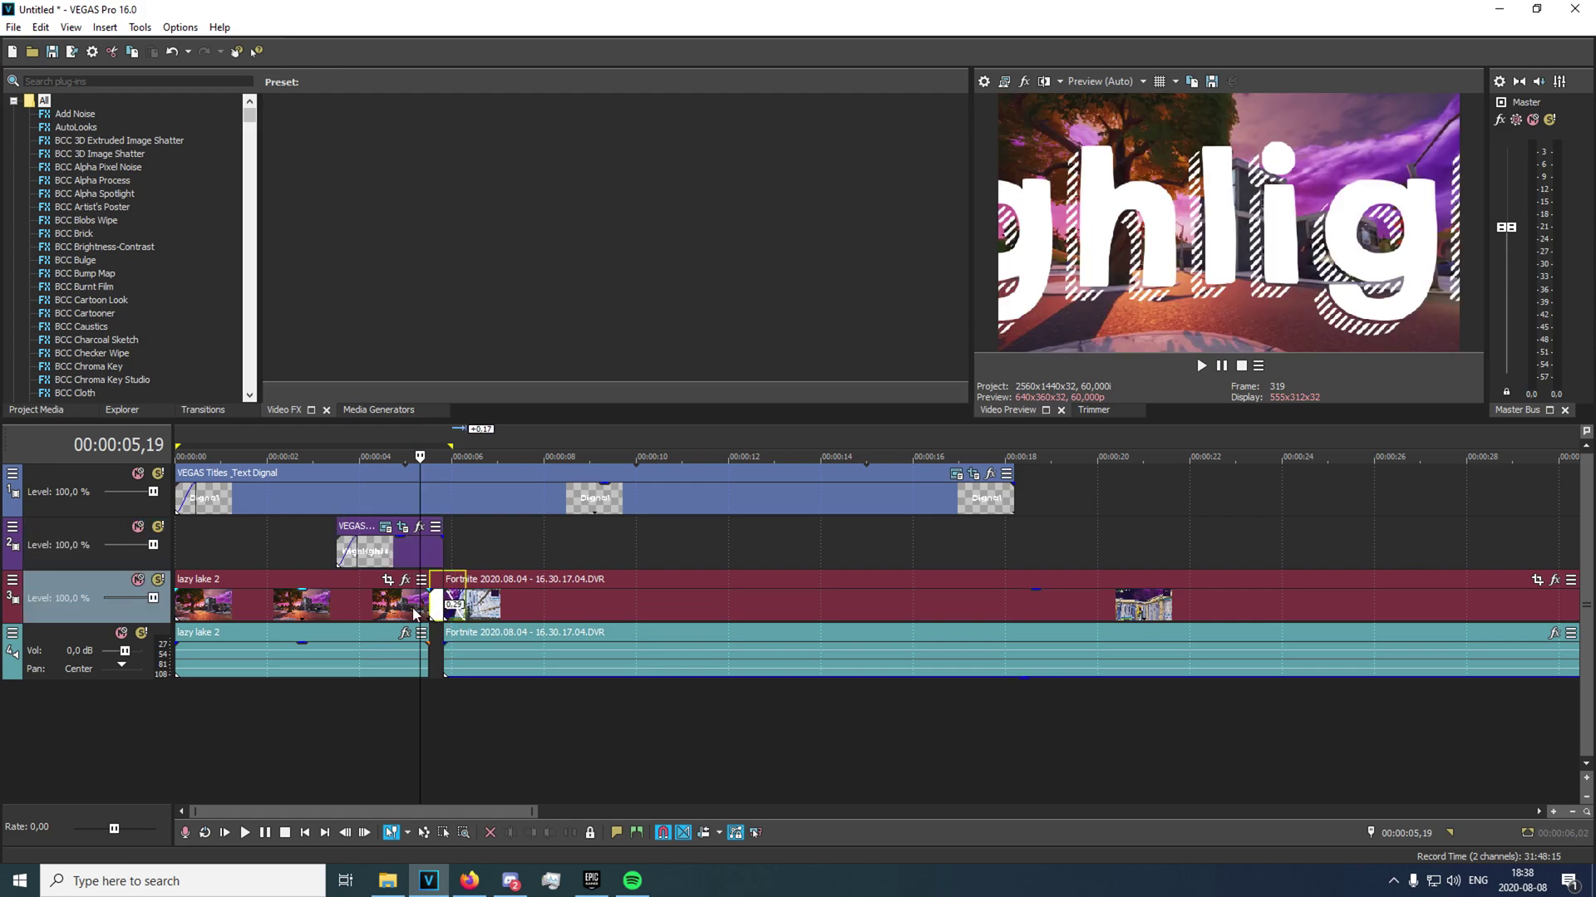
- Play back the white-to-gameplay transition from just before the end of the lazy lake 2 clip, and the whole intro from the beginning
{"action": "left_click", "coordinate": [400, 611]}
{"action": "key", "text": "space"}
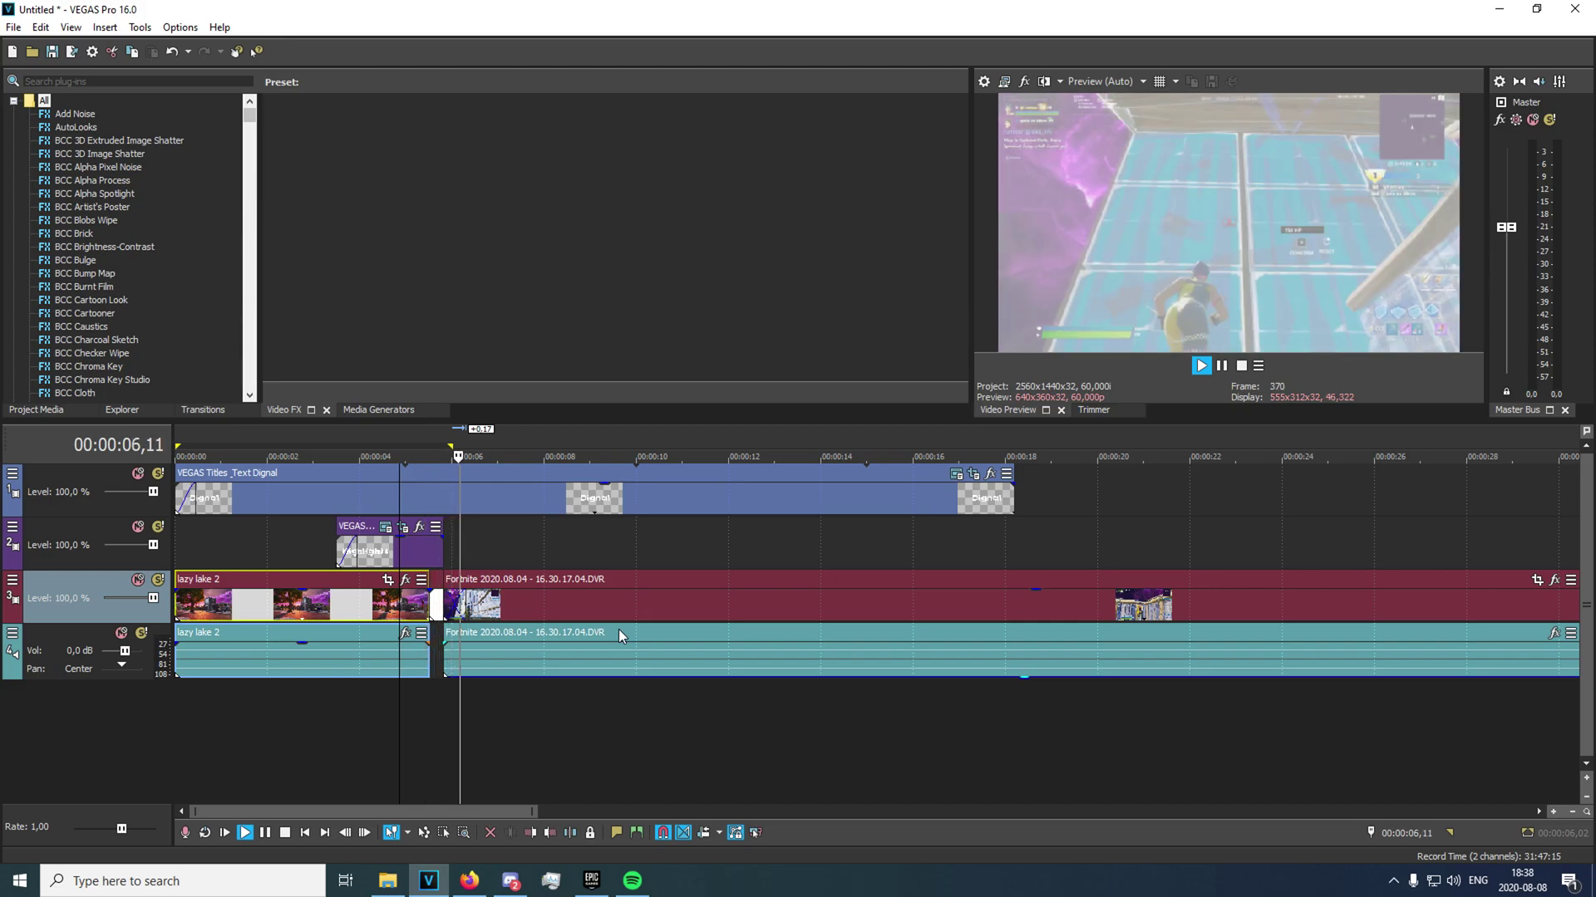
{"action": "key", "text": "space"}
{"action": "key", "text": "space"}
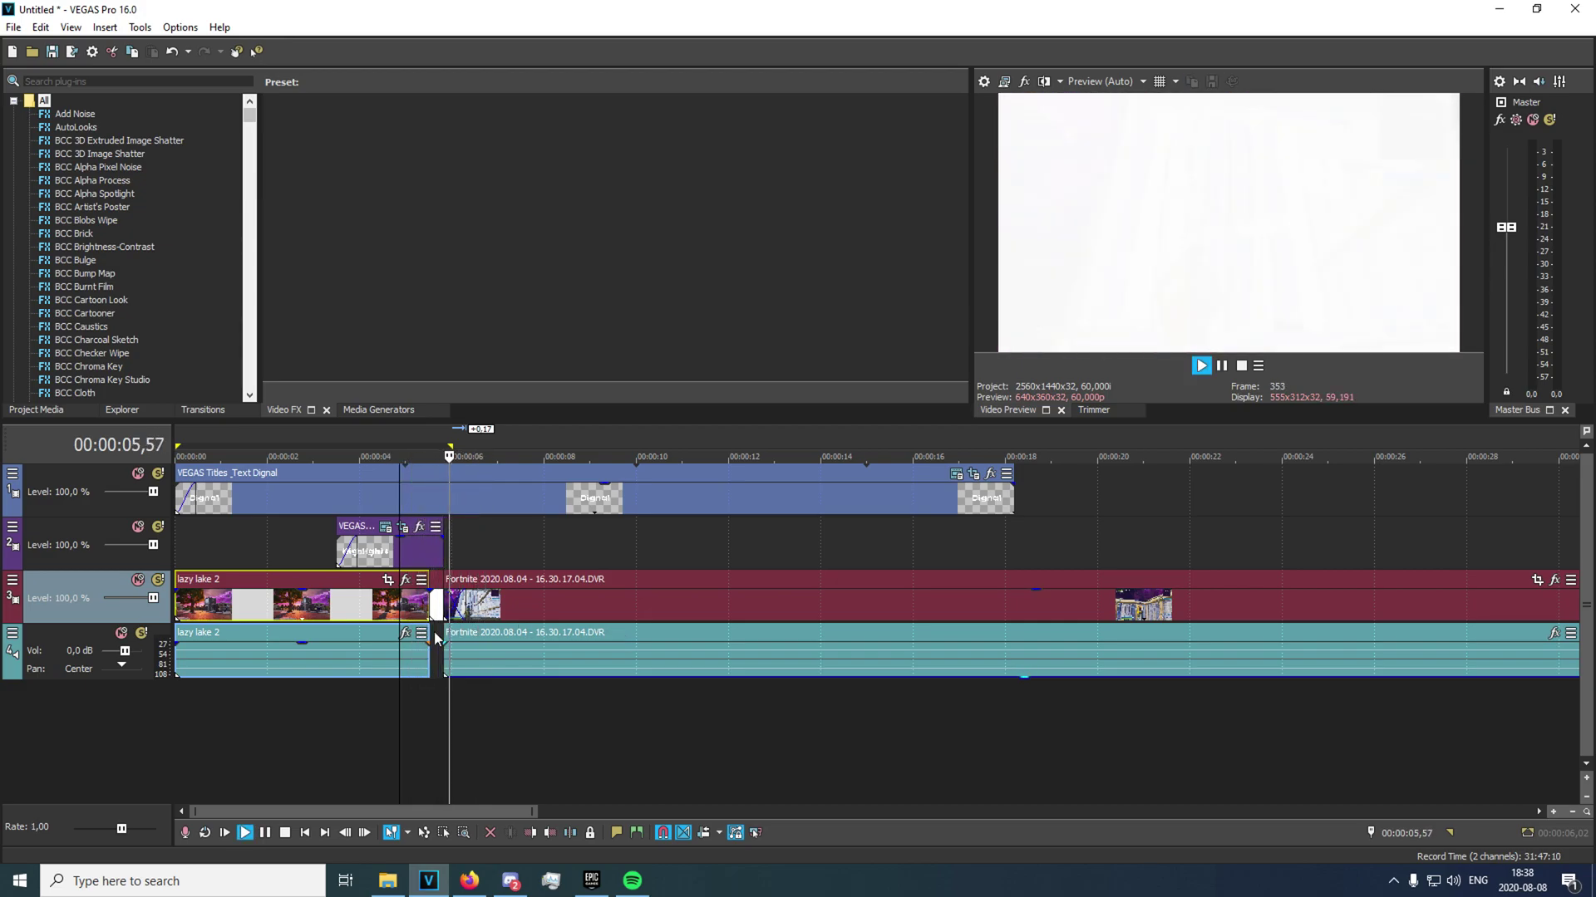
{"action": "key", "text": "space"}
{"action": "left_click", "coordinate": [176, 696]}
{"action": "key", "text": "space"}
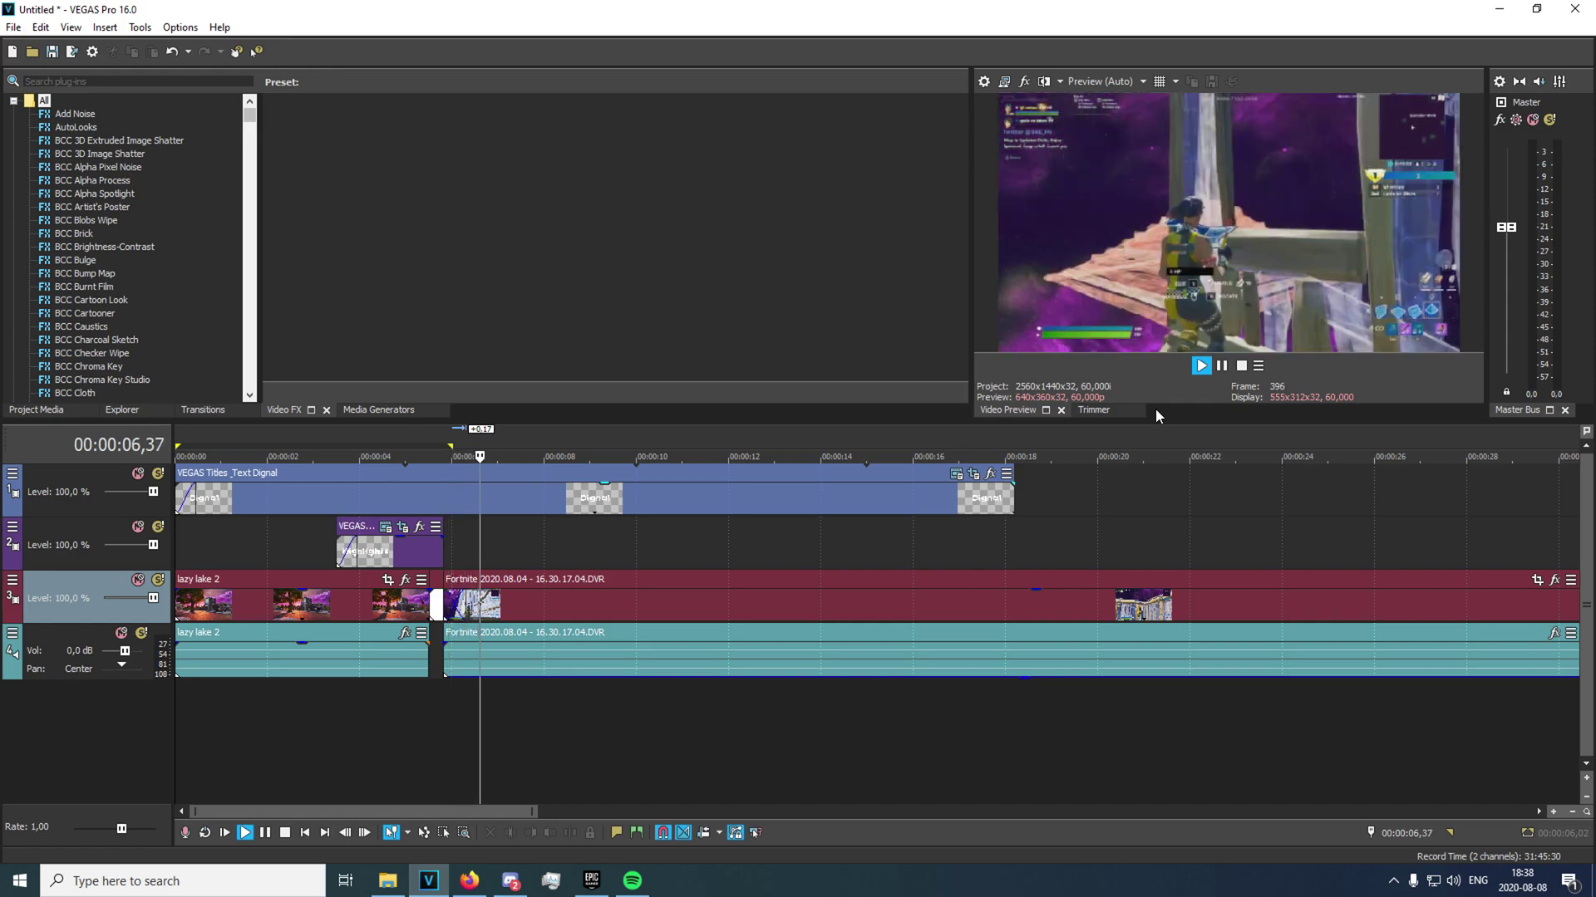
{"action": "key", "text": "space"}
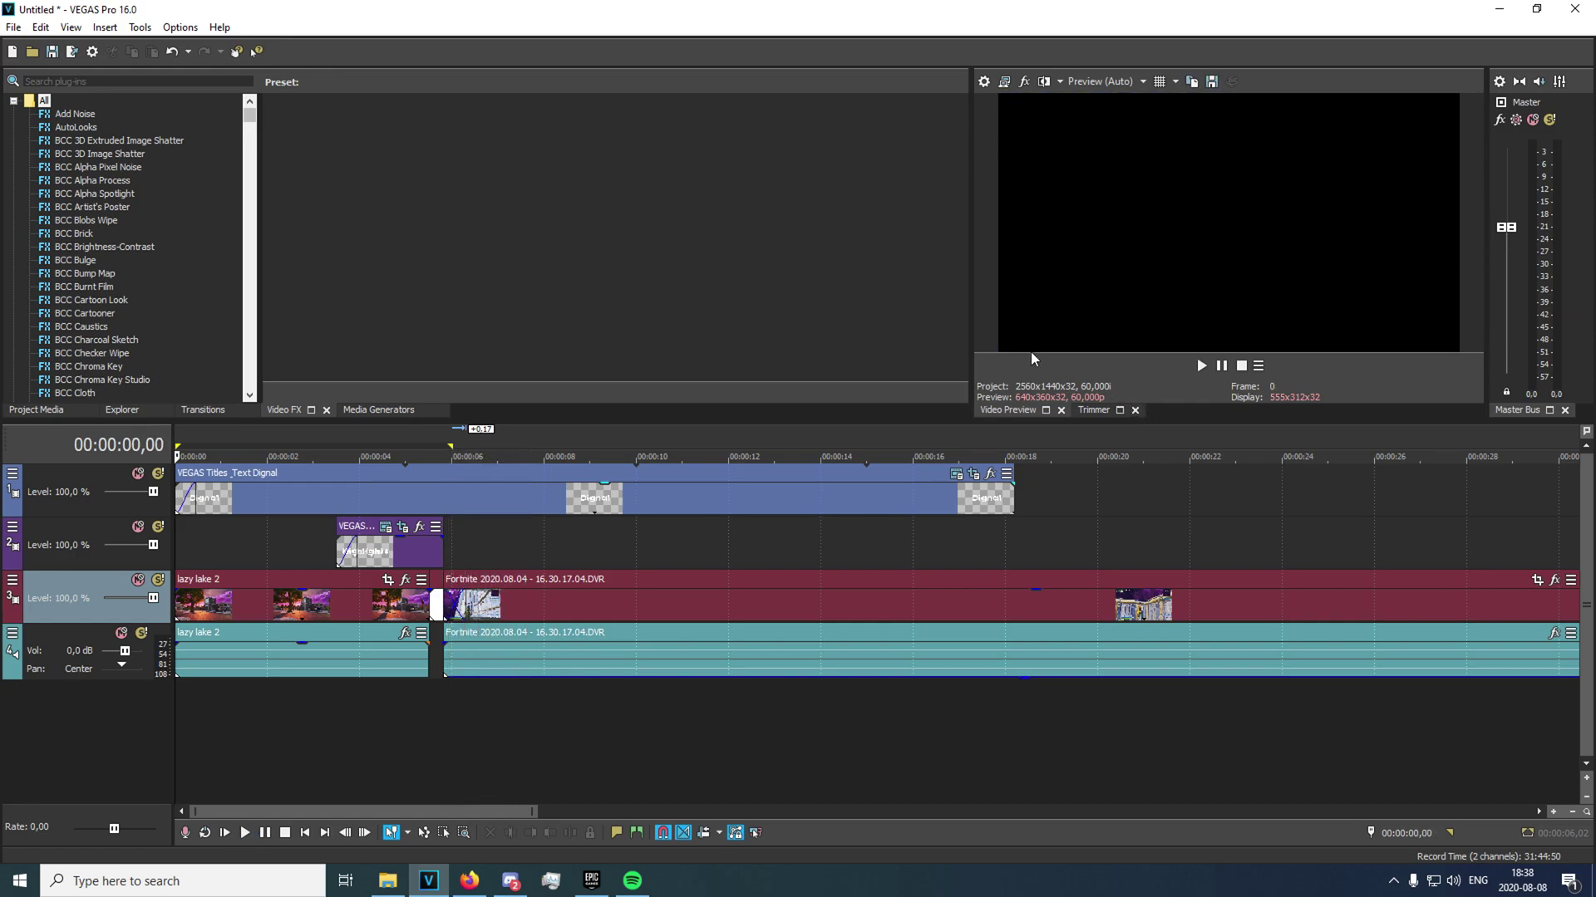